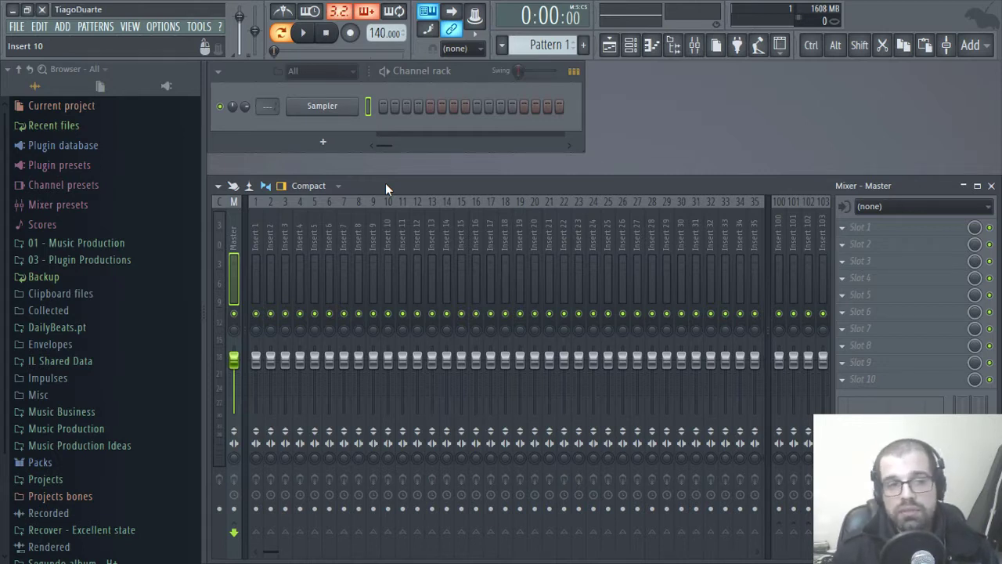
# Step: Narrow the browser and open the Wav folder under DailyBeats.pt, 21 - Piano Sample Pack, Sample Pack
pyautogui.click(582, 115)
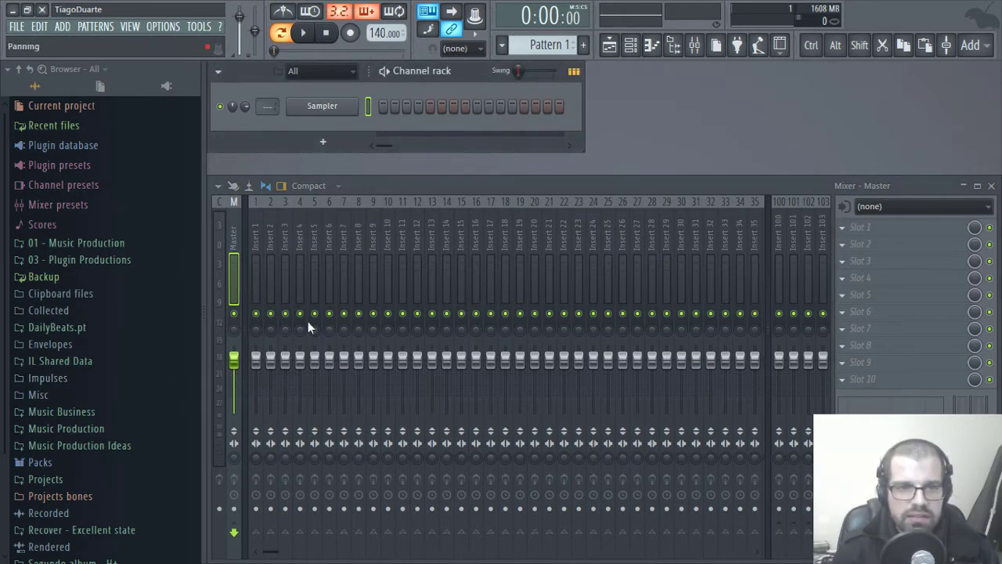
pyautogui.moveTo(202, 270); pyautogui.dragTo(189, 273)
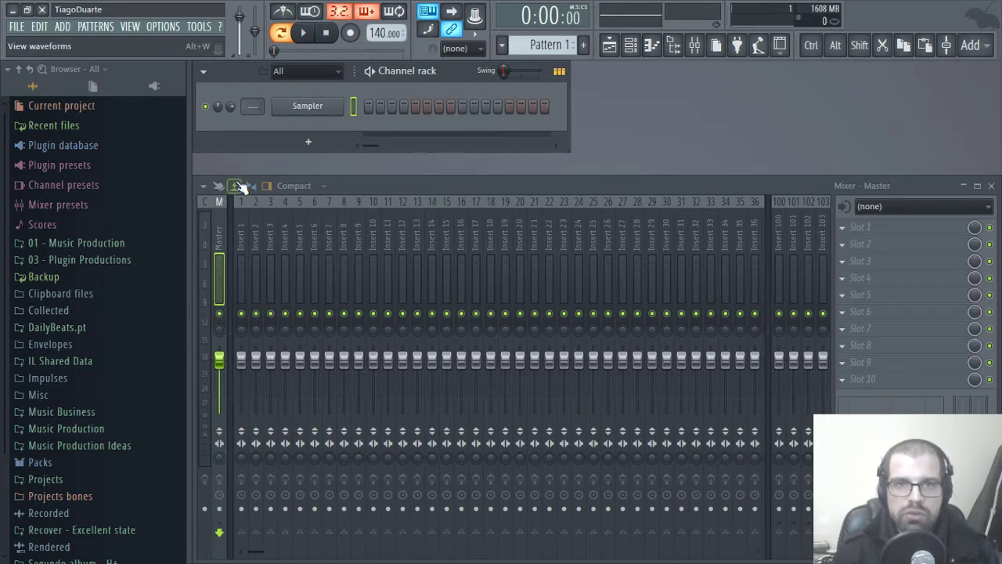
pyautogui.click(78, 329)
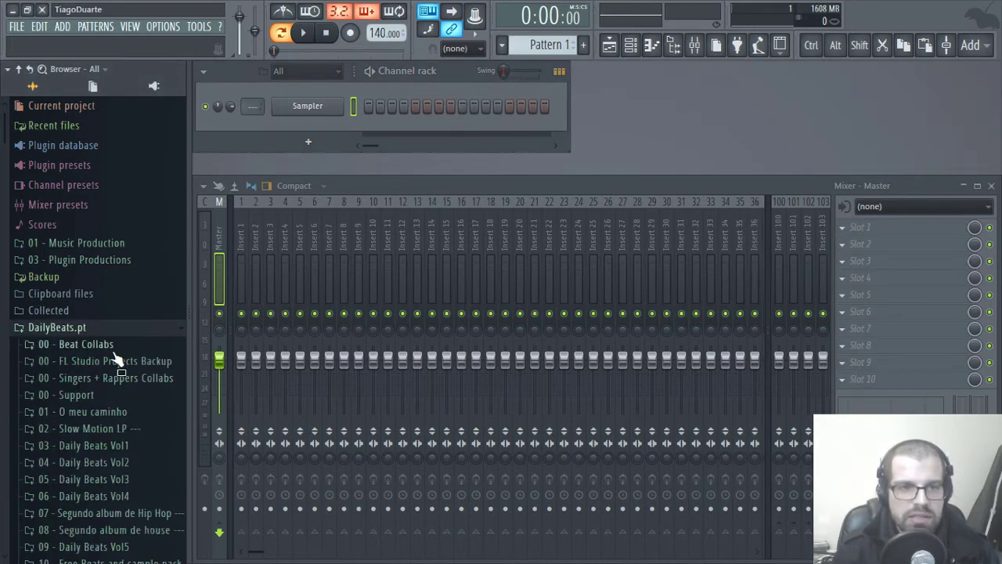
pyautogui.scroll(-10, 116, 352)
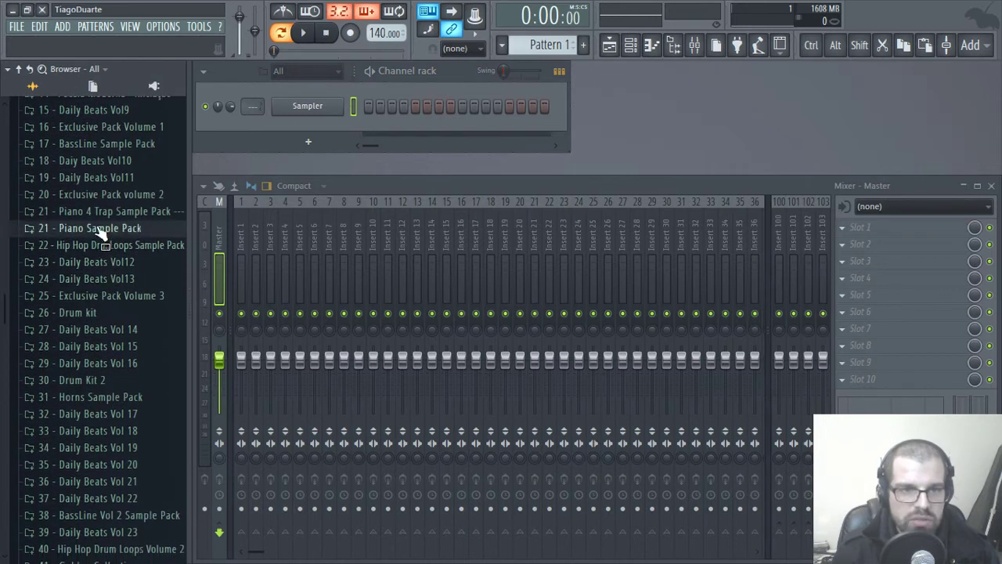
pyautogui.click(100, 230)
pyautogui.click(69, 262)
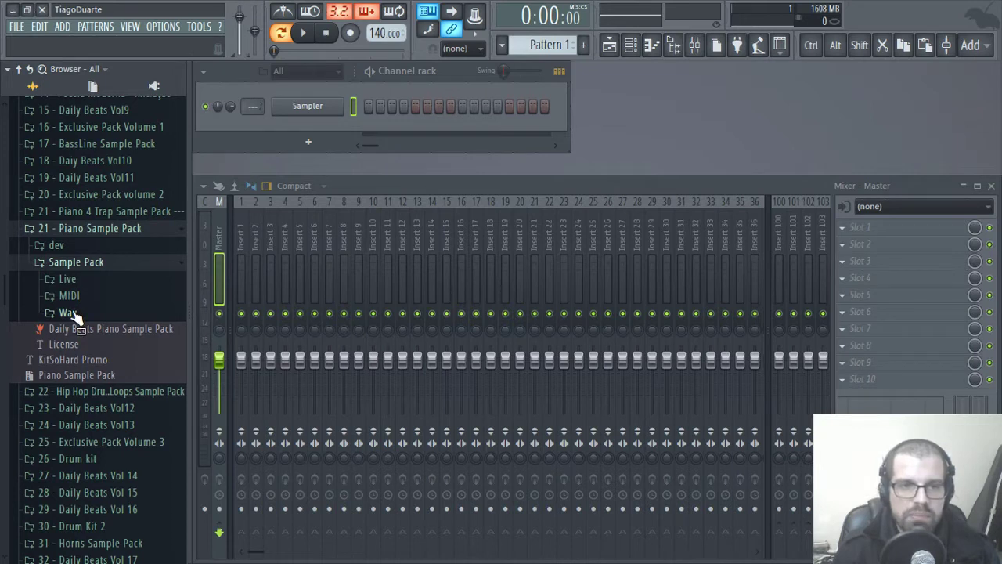
pyautogui.click(69, 312)
pyautogui.scroll(-5, 113, 320)
# Step: Preview the samples 10 - Piano - 94 bpm, 11 - Piano - 96 bpm and 16 - Piano - 82 bpm
pyautogui.click(114, 286)
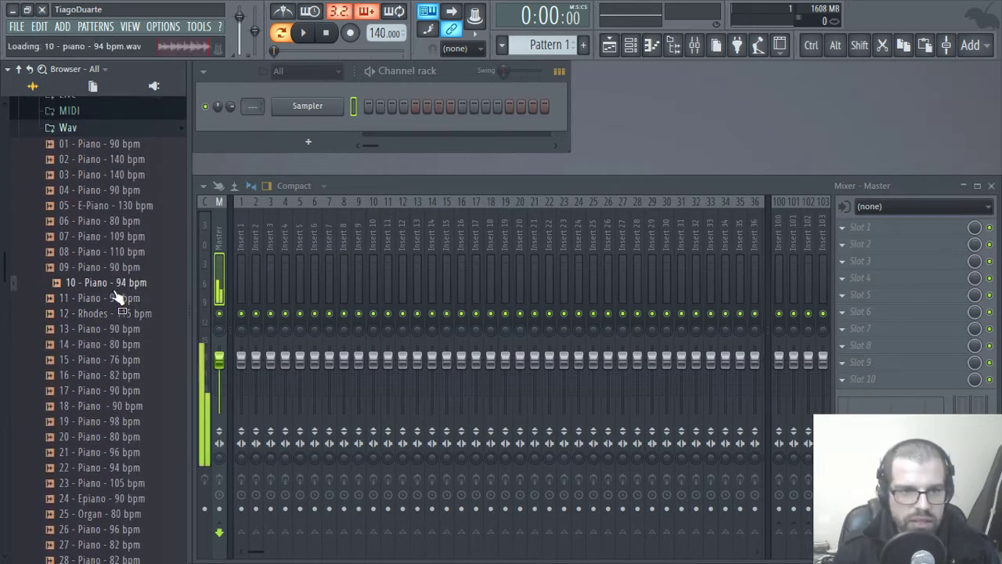
pyautogui.click(118, 298)
pyautogui.click(130, 377)
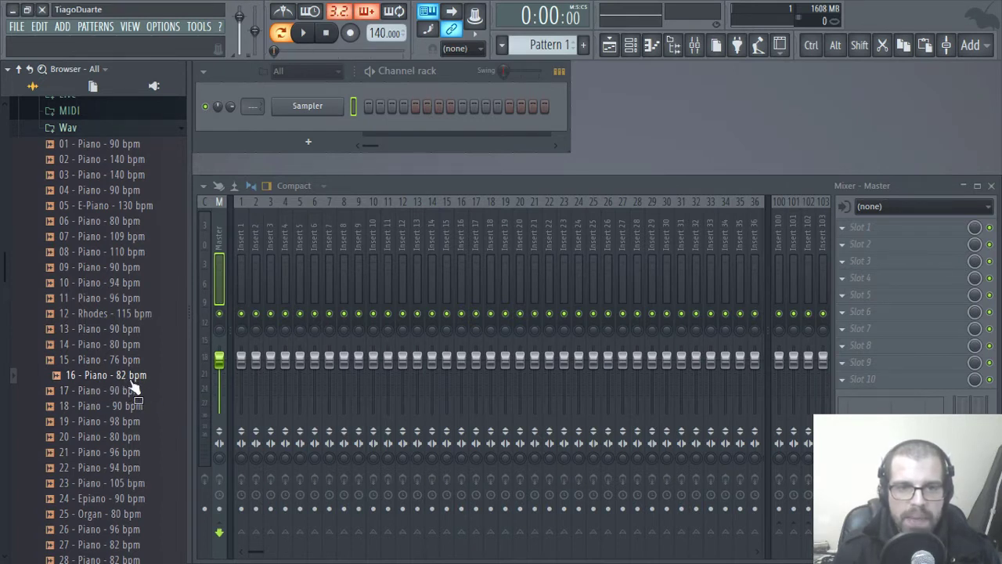
# Step: Load the Newtone effect into slot 1 of mixer track Insert 1
pyautogui.click(238, 238)
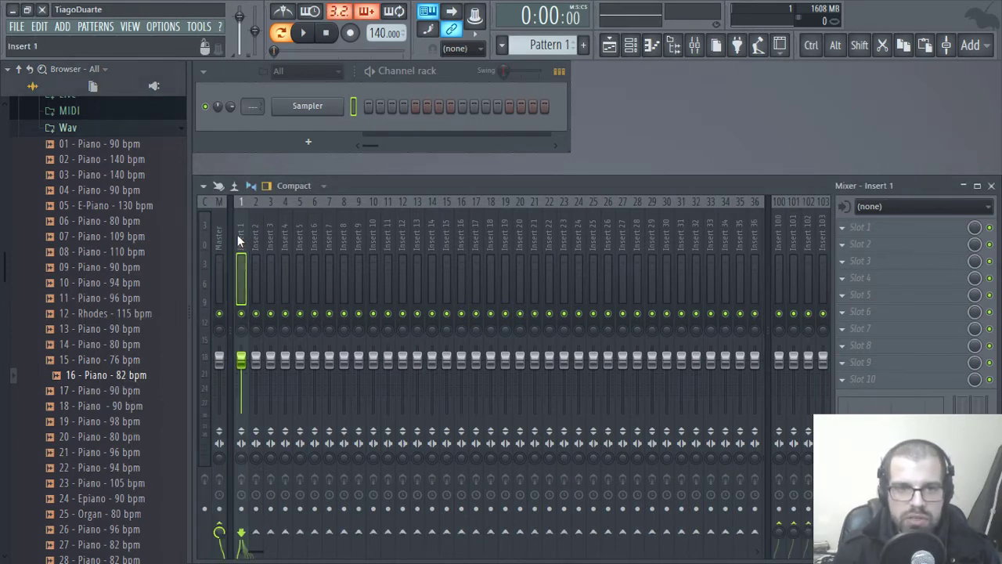
pyautogui.click(872, 227)
pyautogui.moveTo(771, 389)
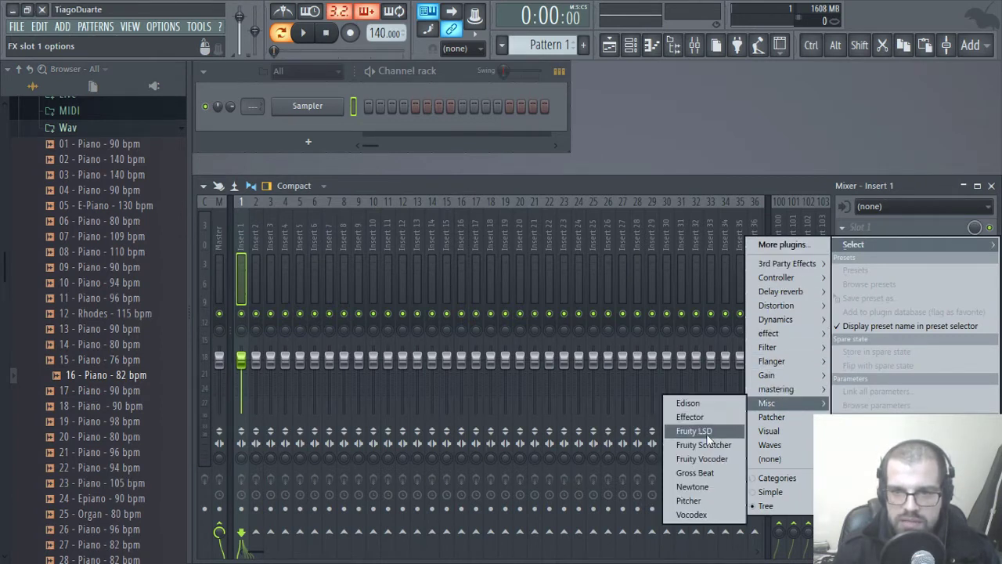
pyautogui.click(693, 486)
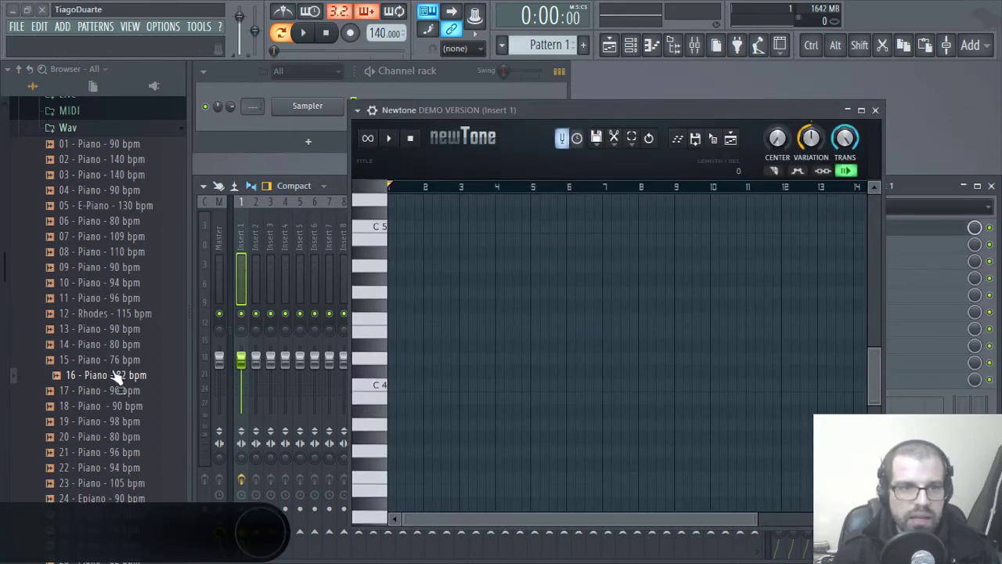
# Step: Load the sample 16 - Piano - 82 bpm into Newtone for pitch analysis
pyautogui.moveTo(106, 378); pyautogui.dragTo(534, 297)
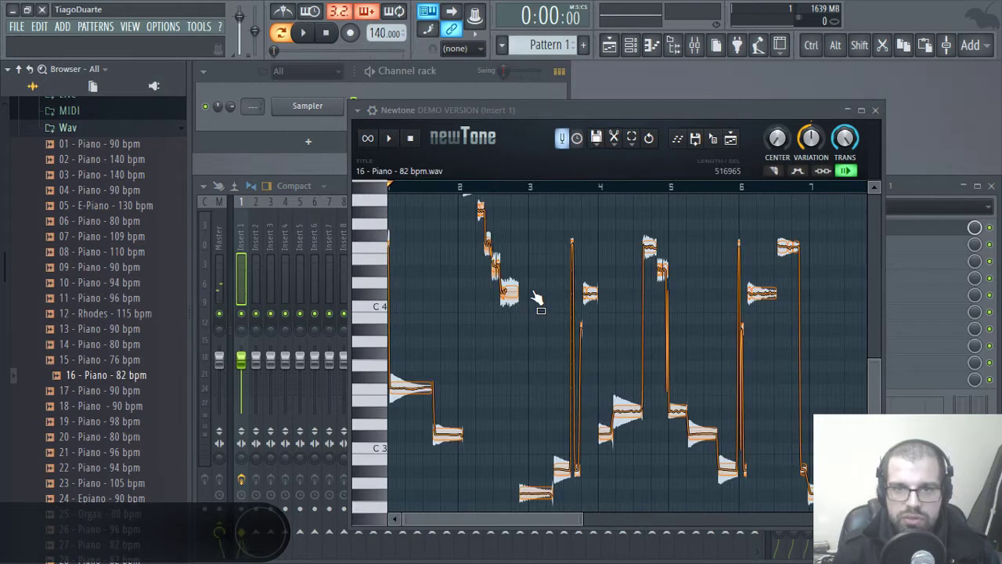
pyautogui.scroll(4, 445, 389)
pyautogui.scroll(-6, 447, 386)
pyautogui.scroll(6, 446, 381)
pyautogui.scroll(-5, 445, 381)
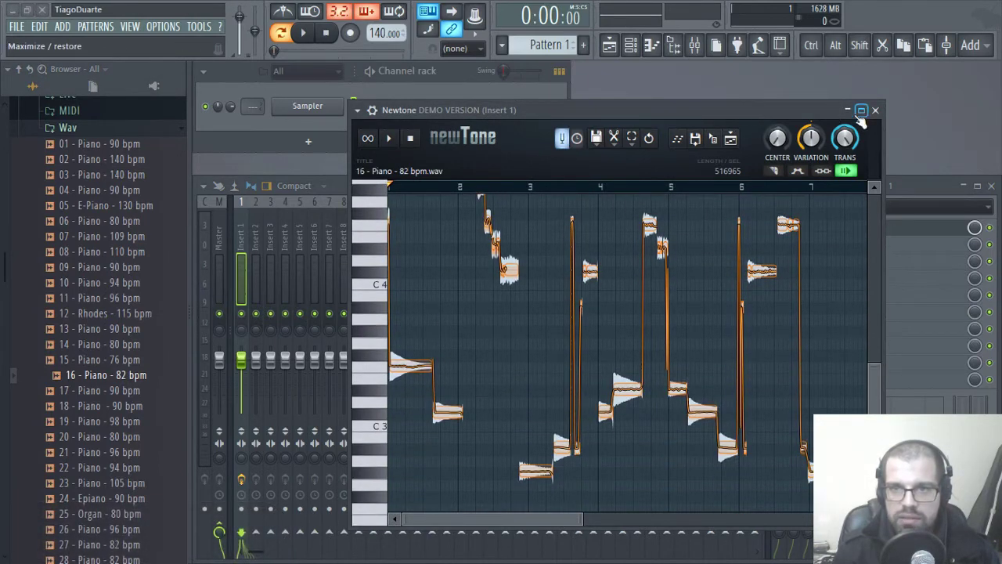
# Step: Widen the Newtone window and examine the detected notes along the whole piano sample, close up and in overview
pyautogui.moveTo(351, 134); pyautogui.dragTo(188, 135)
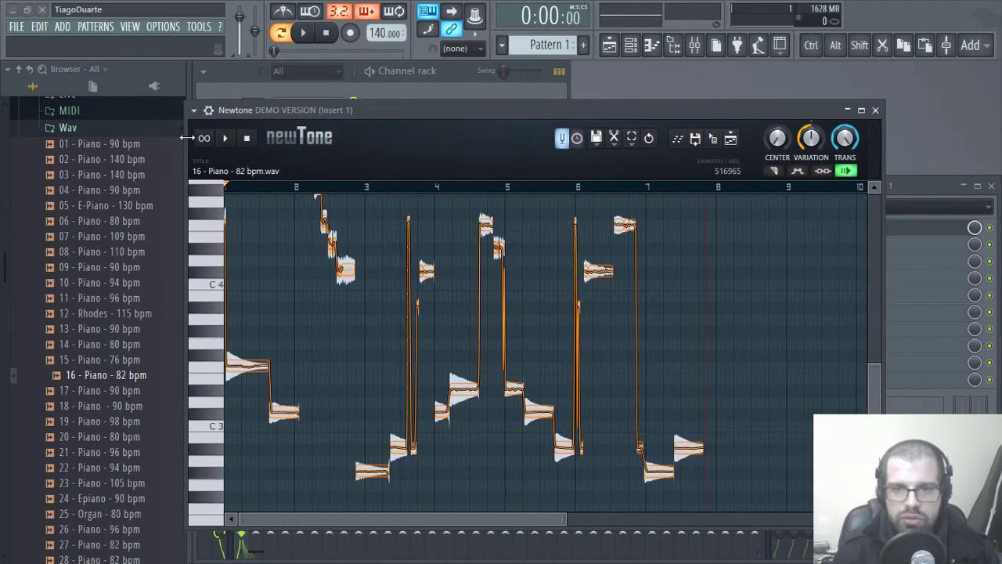
pyautogui.scroll(3, 675, 405)
pyautogui.scroll(-2, 610, 384)
pyautogui.scroll(-2, 610, 378)
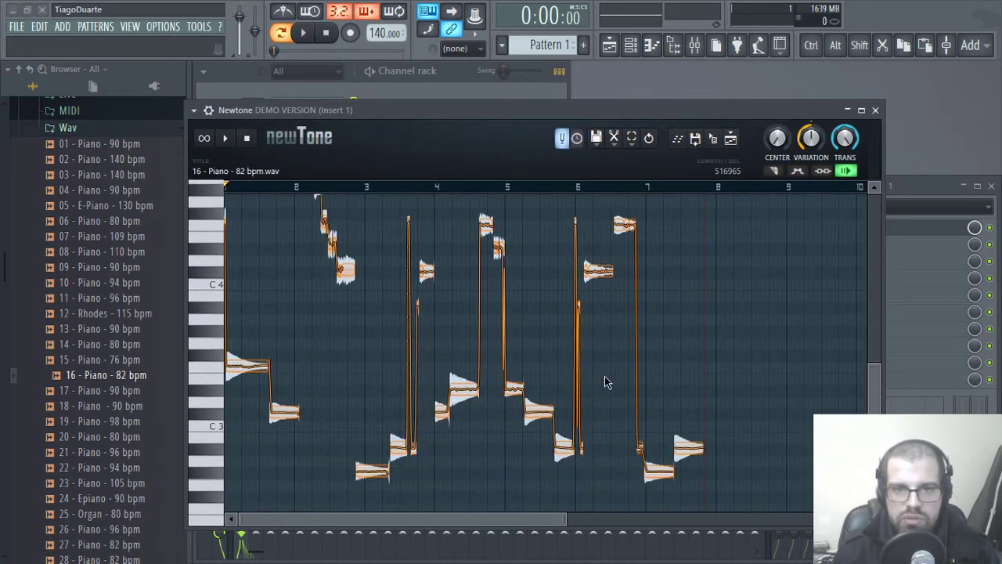
pyautogui.scroll(3, 326, 318)
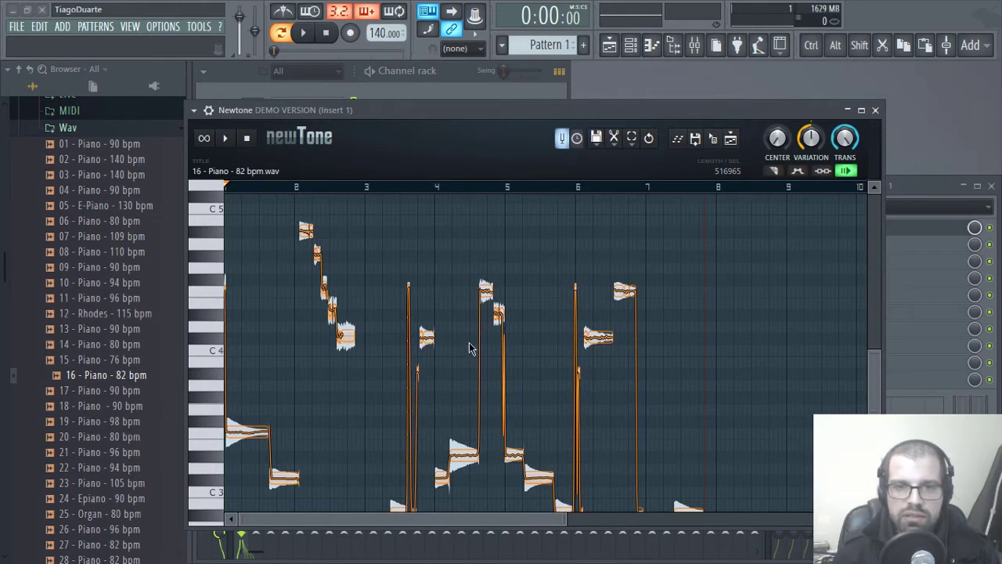
pyautogui.scroll(-5, 548, 371)
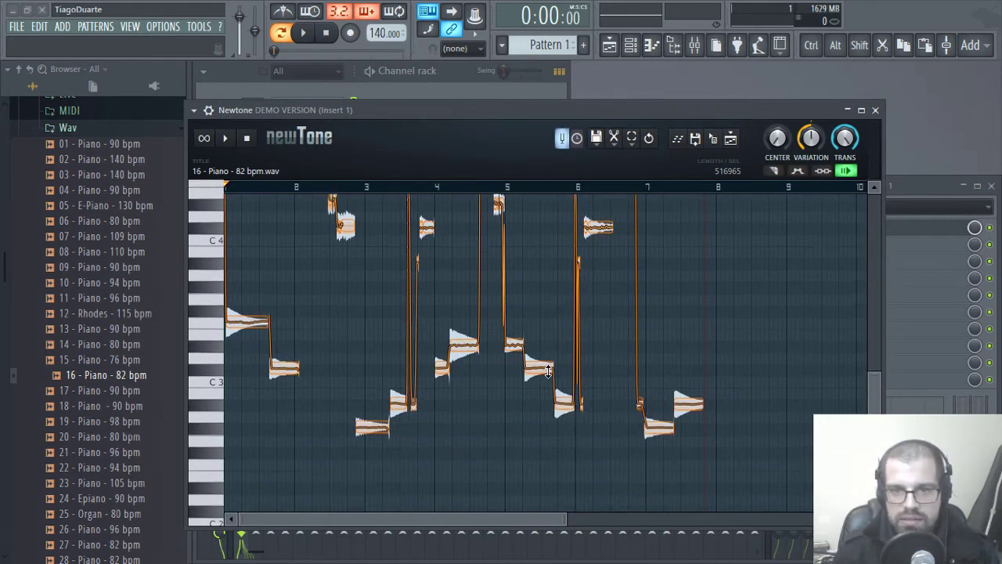
pyautogui.scroll(1, 439, 383)
pyautogui.keyDown('ctrl'); pyautogui.scroll(3, 437, 387); pyautogui.keyUp('ctrl')
pyautogui.keyDown('ctrl'); pyautogui.scroll(2, 438, 386); pyautogui.keyUp('ctrl')
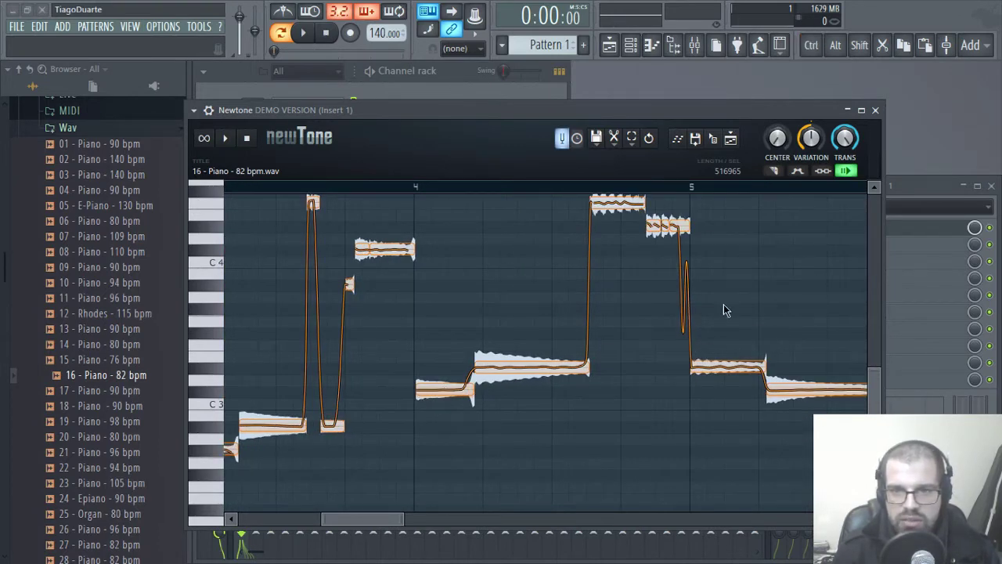
pyautogui.moveTo(372, 521); pyautogui.dragTo(461, 530)
pyautogui.scroll(5, 415, 376)
pyautogui.scroll(-5, 519, 421)
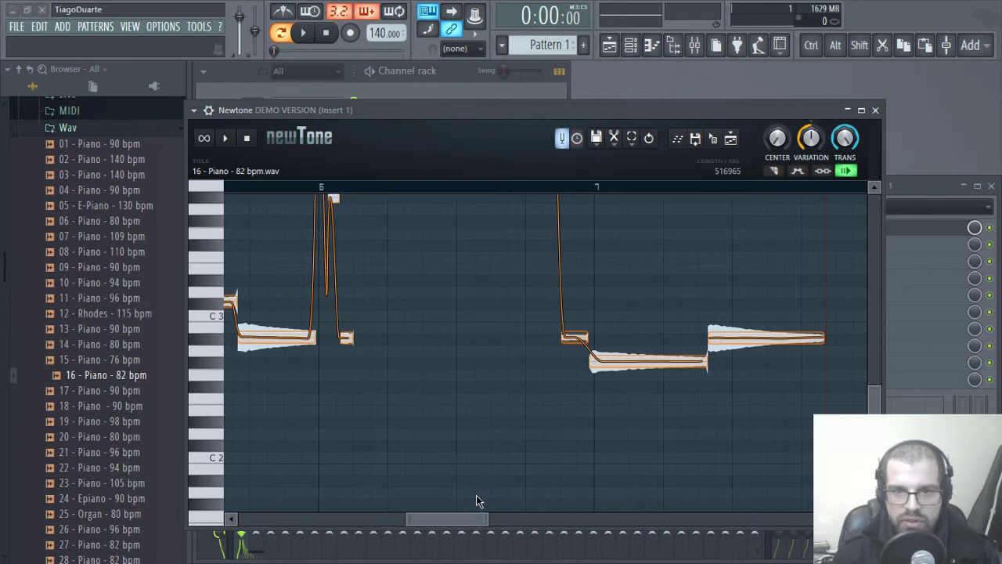
pyautogui.moveTo(456, 520); pyautogui.dragTo(283, 518)
pyautogui.scroll(6, 385, 354)
pyautogui.scroll(-4, 392, 363)
pyautogui.scroll(-1, 392, 363)
pyautogui.scroll(-3, 395, 360)
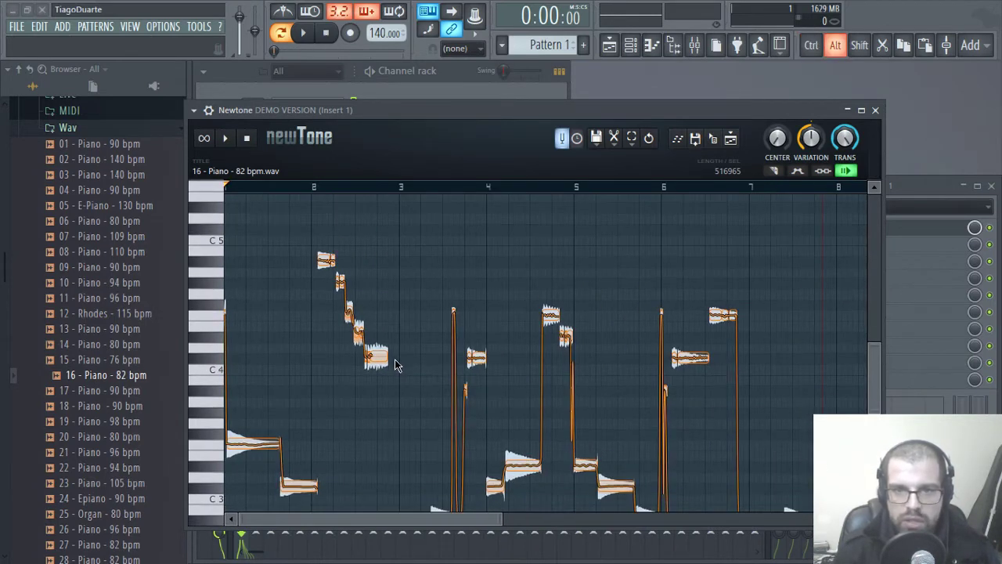
pyautogui.scroll(-2, 395, 364)
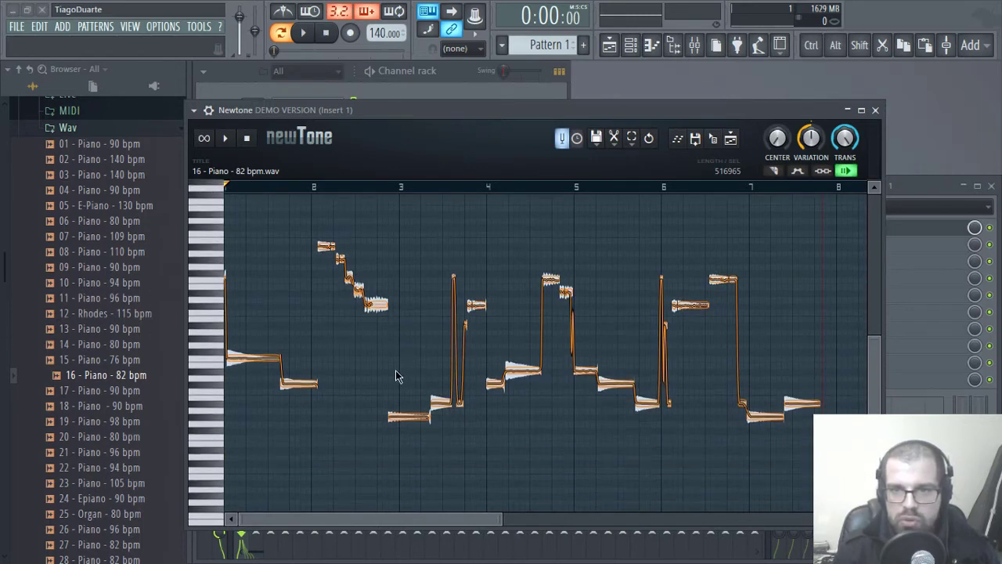
# Step: Delete all detected notes in Newtone and set the project tempo to 82 BPM
pyautogui.moveTo(852, 480); pyautogui.dragTo(36, 209)
pyautogui.press('Delete')
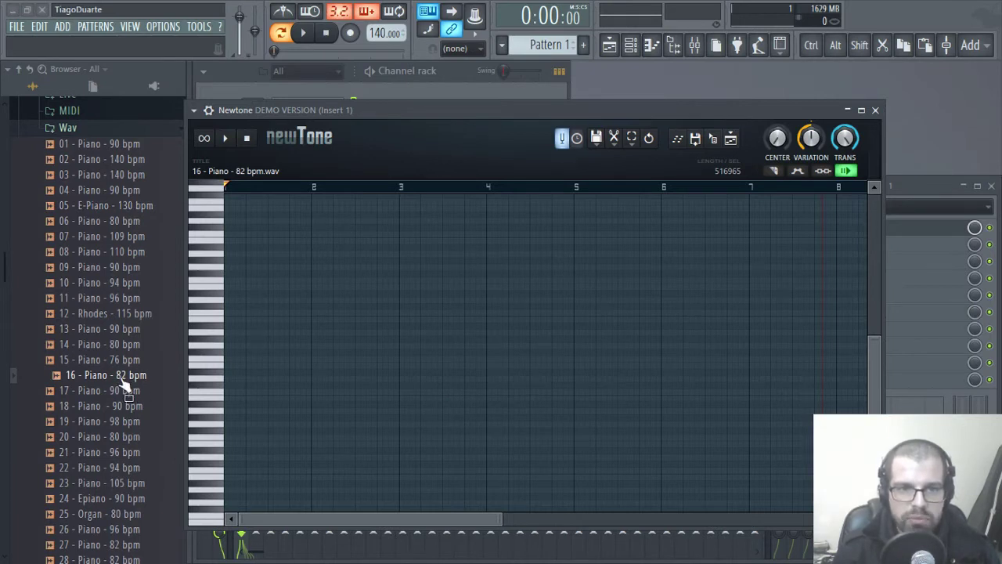
pyautogui.rightClick(376, 33)
pyautogui.click(530, 60)
pyautogui.scroll(20, 378, 37)
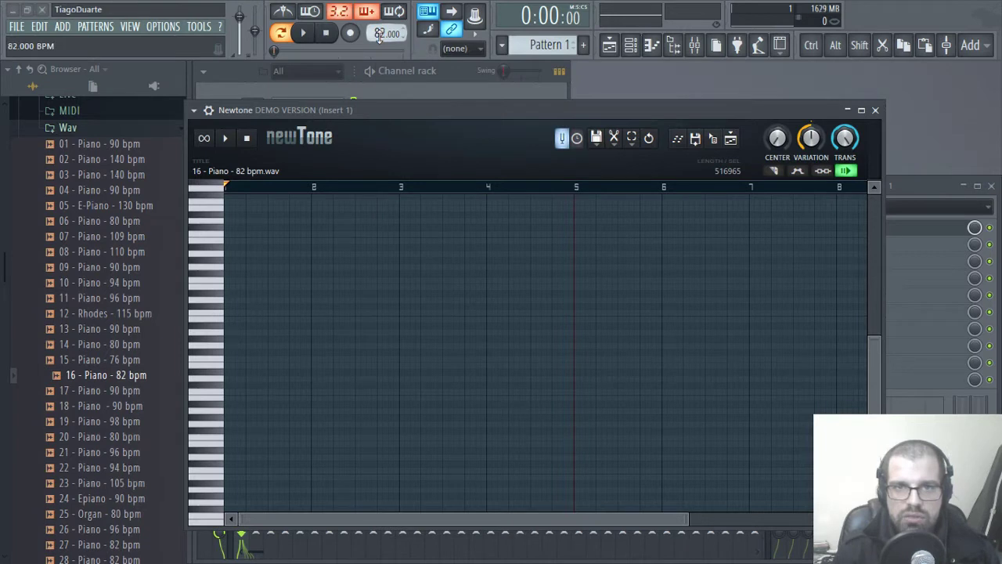
# Step: Load the sample 16 - Piano - 82 bpm into the emptied Newtone editor and fit its notes in view
pyautogui.moveTo(117, 375); pyautogui.dragTo(435, 365)
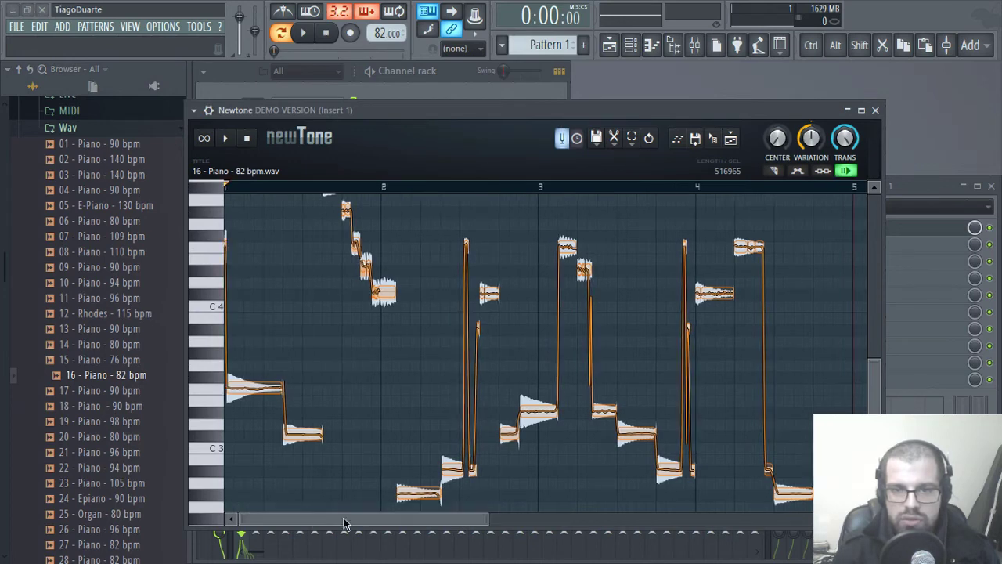
pyautogui.keyDown('ctrl'); pyautogui.scroll(-3, 677, 414); pyautogui.keyUp('ctrl')
pyautogui.keyDown('alt'); pyautogui.scroll(-2, 478, 396); pyautogui.keyUp('alt')
pyautogui.keyDown('alt'); pyautogui.scroll(-1, 459, 400); pyautogui.keyUp('alt')
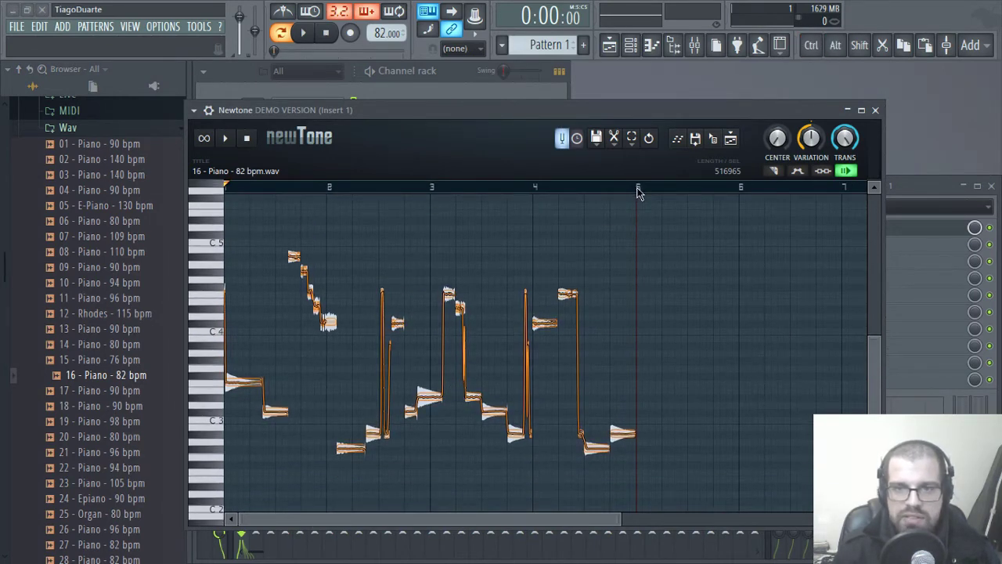
# Step: Mark the loop's time range on the Newtone timeline, from bar 5 back to bar 1
pyautogui.moveTo(638, 192); pyautogui.dragTo(224, 190)
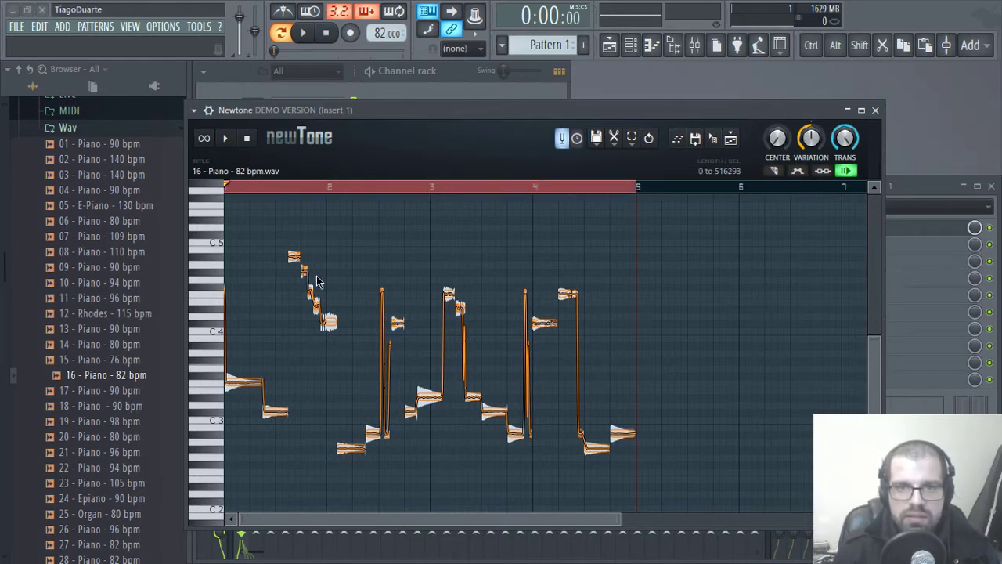
pyautogui.click(539, 188)
pyautogui.moveTo(537, 185); pyautogui.dragTo(225, 188)
# Step: Reposition the Newtone window and audition the first long note at the start of the sample
pyautogui.moveTo(578, 111); pyautogui.dragTo(677, 84)
pyautogui.scroll(2, 327, 372)
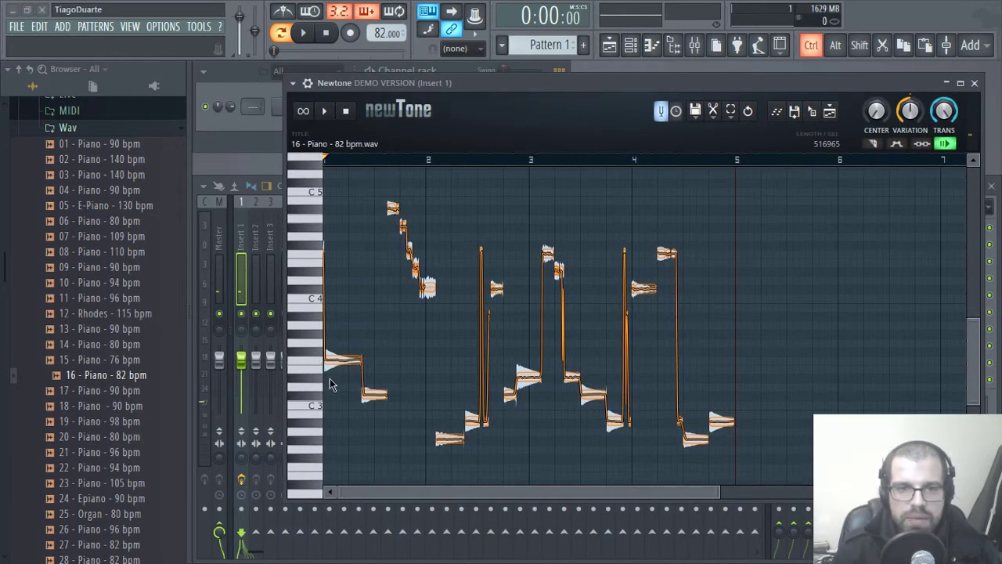
pyautogui.scroll(1, 328, 371)
pyautogui.scroll(3, 333, 370)
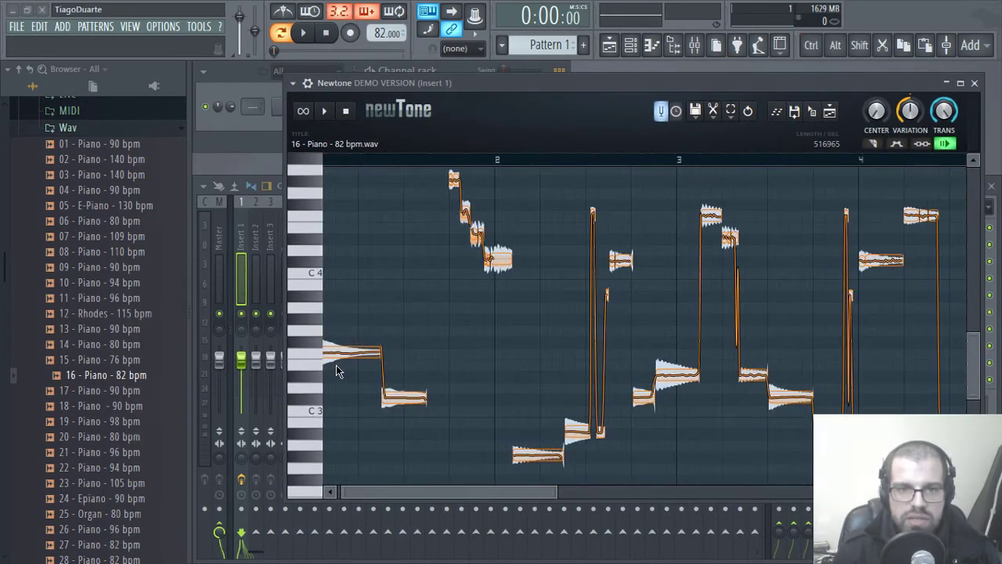
pyautogui.moveTo(436, 493); pyautogui.dragTo(395, 489)
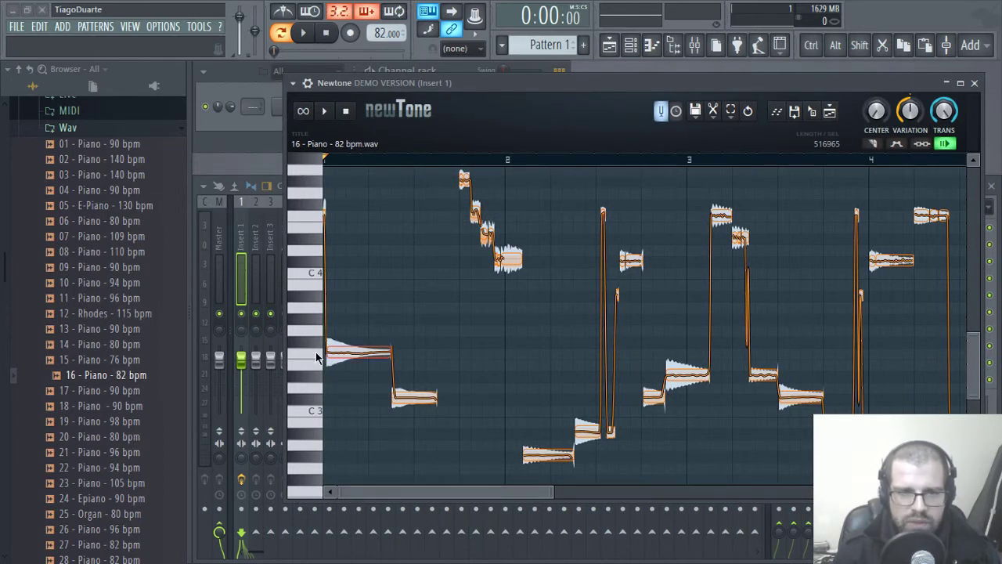
pyautogui.click(349, 353)
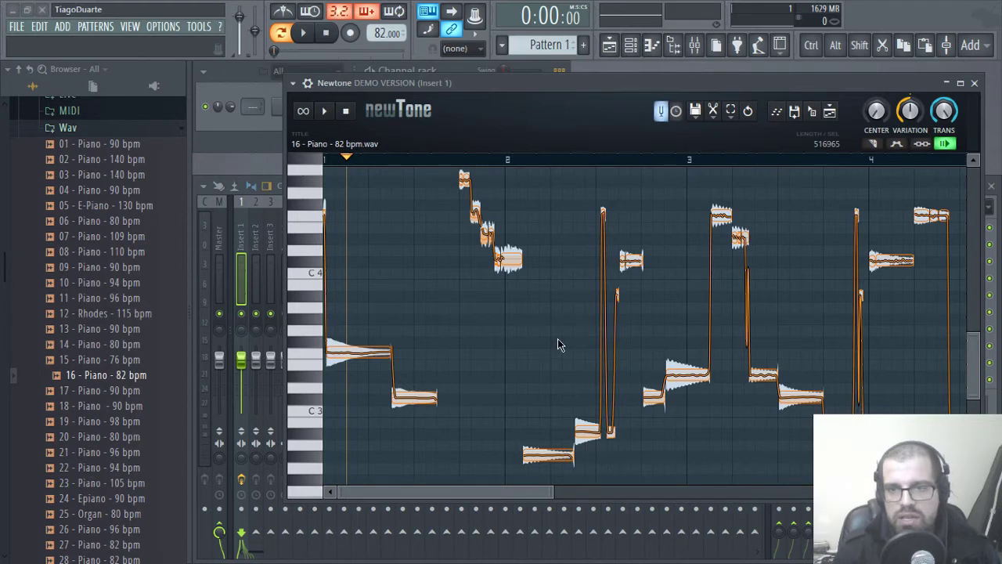
# Step: Send the notes detected by Newtone to the Sampler channel's piano roll and uncover the channel rack
pyautogui.moveTo(518, 82); pyautogui.dragTo(476, 142)
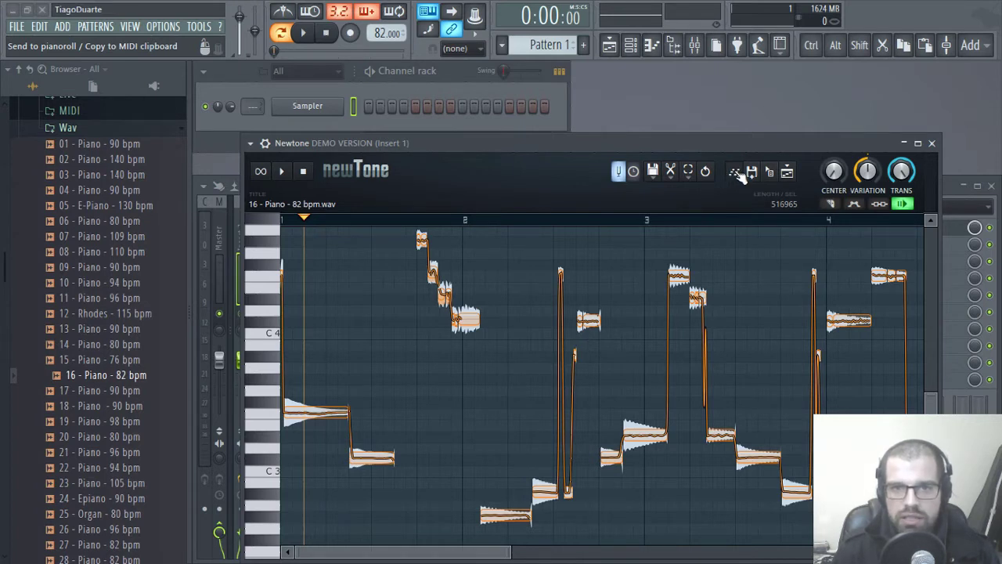
pyautogui.click(737, 173)
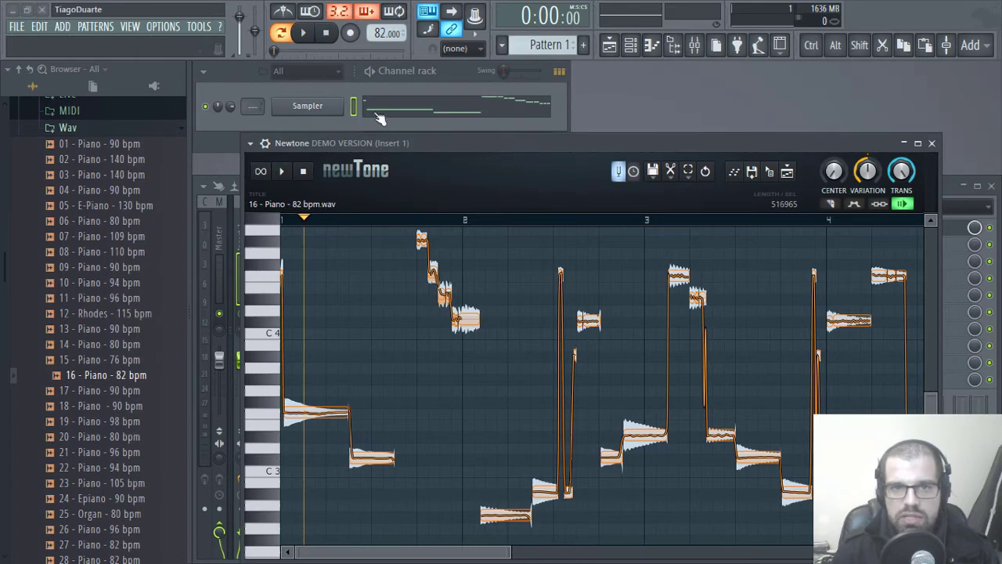
pyautogui.moveTo(374, 144); pyautogui.dragTo(383, 223)
# Step: Add two more Sampler channels to the channel rack and select the first channel, which holds the notes
pyautogui.click(304, 146)
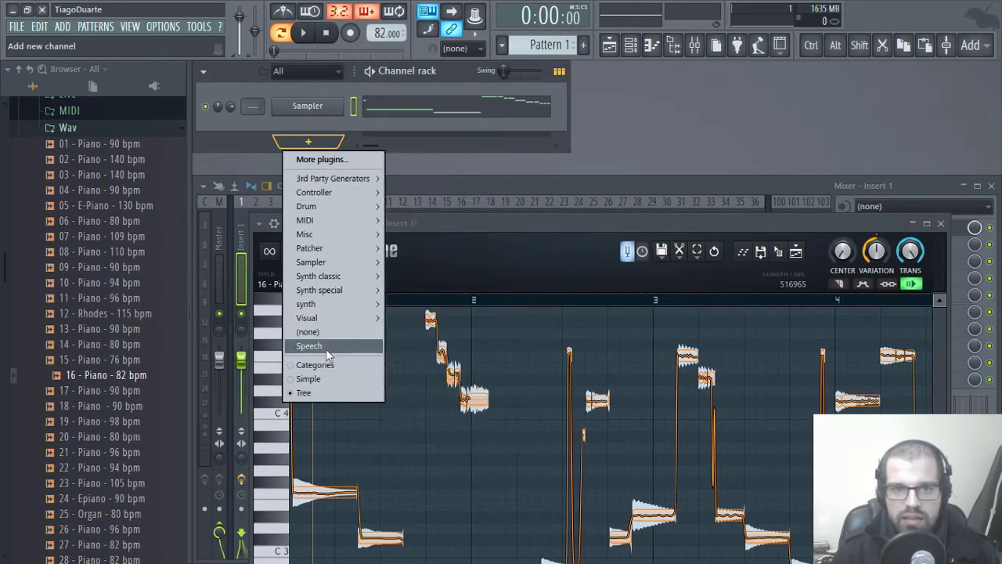
pyautogui.click(326, 348)
pyautogui.click(329, 163)
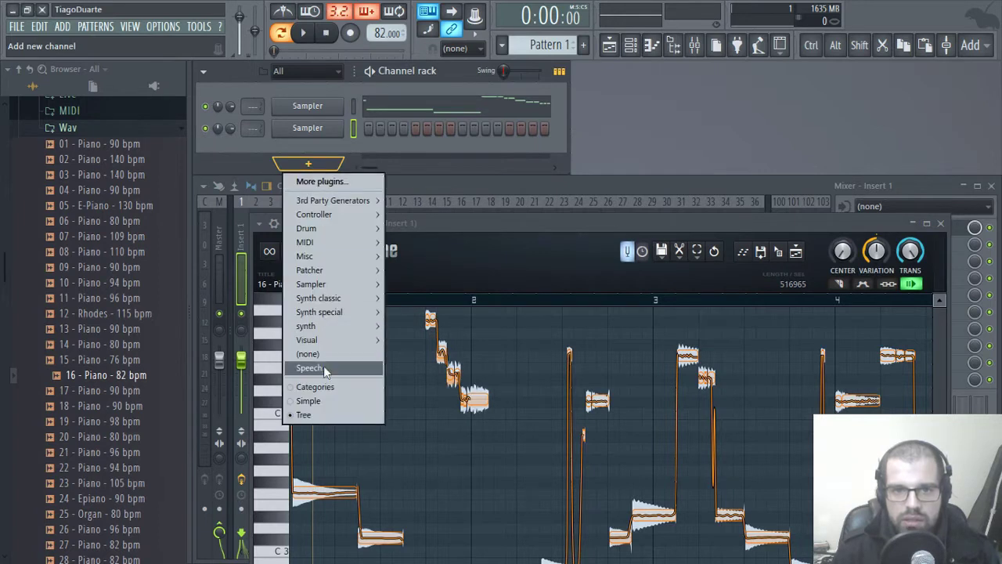
pyautogui.click(321, 360)
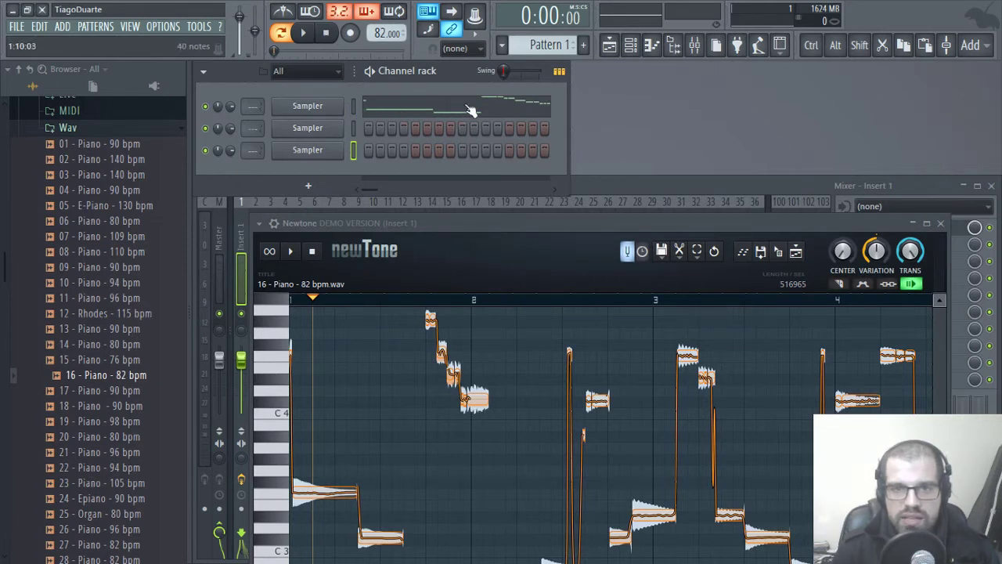
pyautogui.click(352, 112)
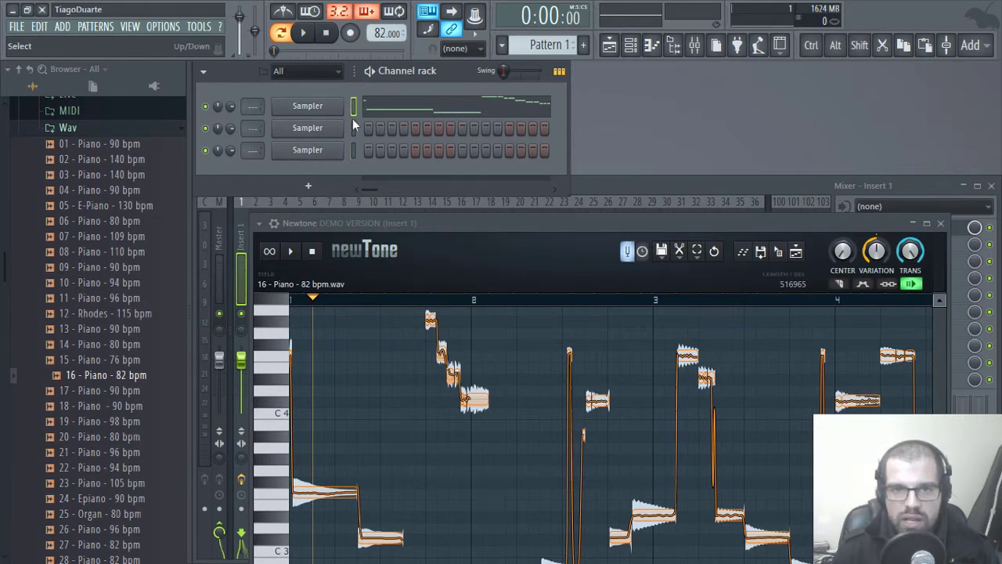
# Step: Send the Newtone notes to the third Sampler channel's piano roll and close the Newtone window
pyautogui.click(353, 151)
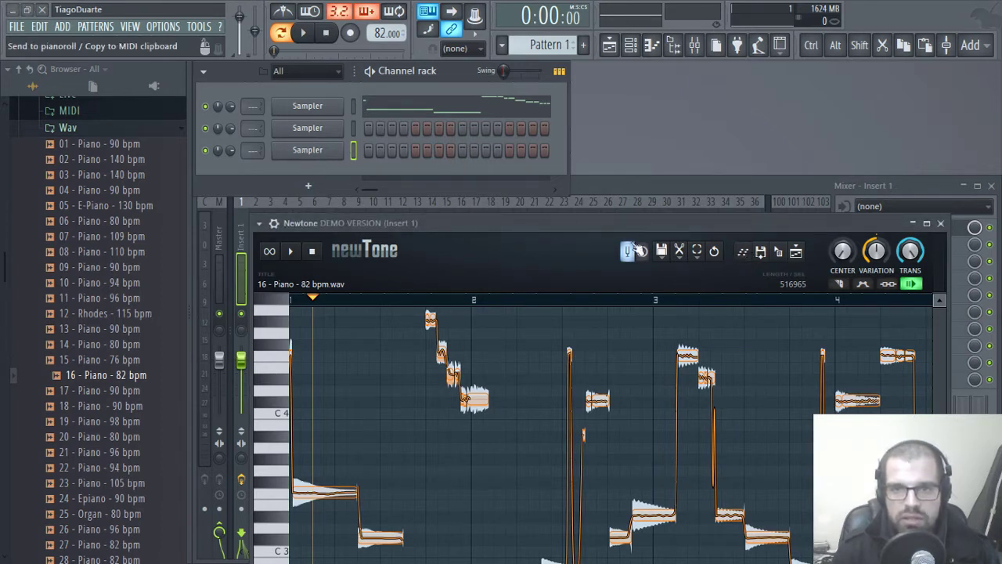
pyautogui.click(743, 252)
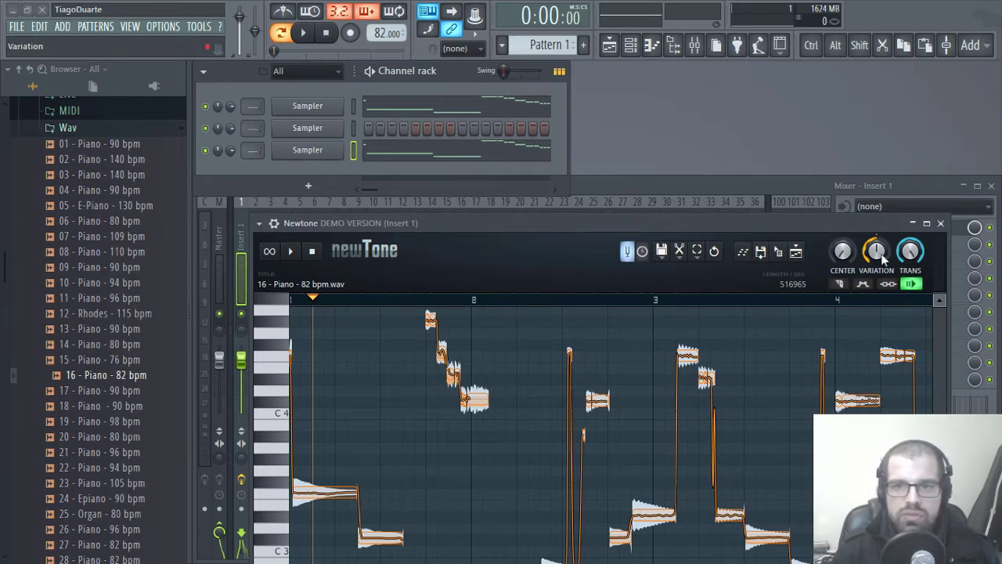
pyautogui.click(942, 224)
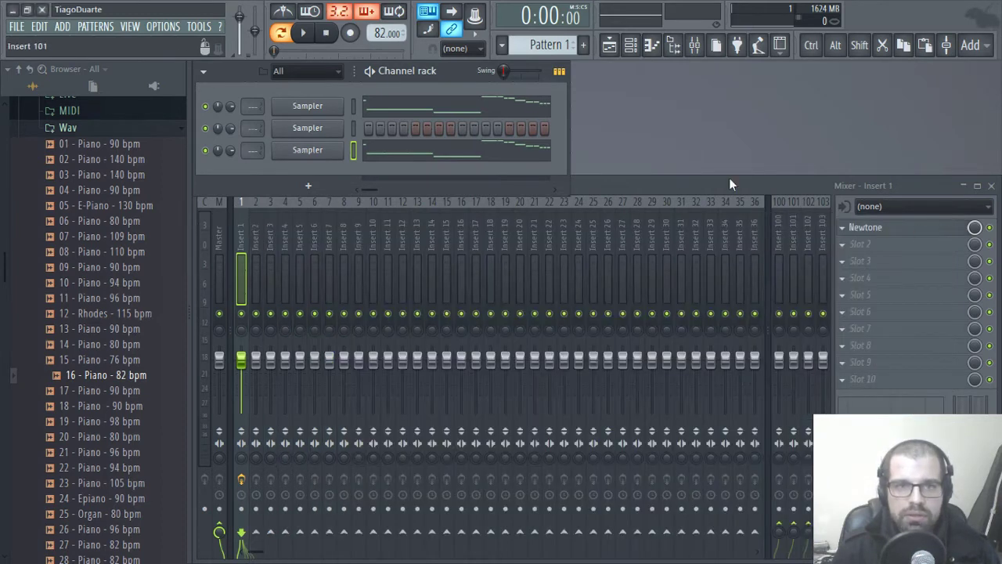
# Step: Delete all notes in the third Sampler channel's piano roll and return to the channel rack
pyautogui.click(458, 151)
pyautogui.hotkey('ctrl', 'a')
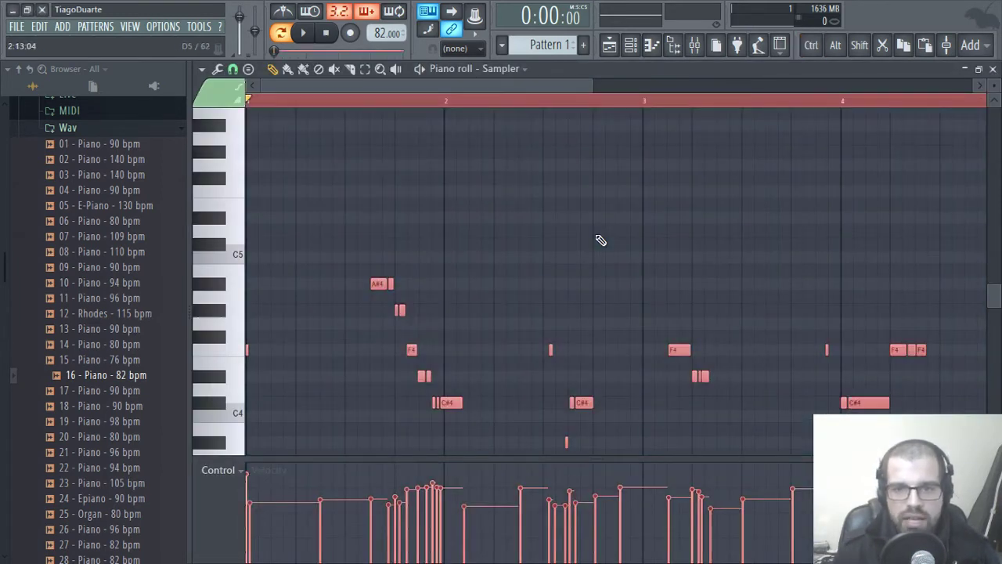
pyautogui.press('Delete')
pyautogui.press('F7')
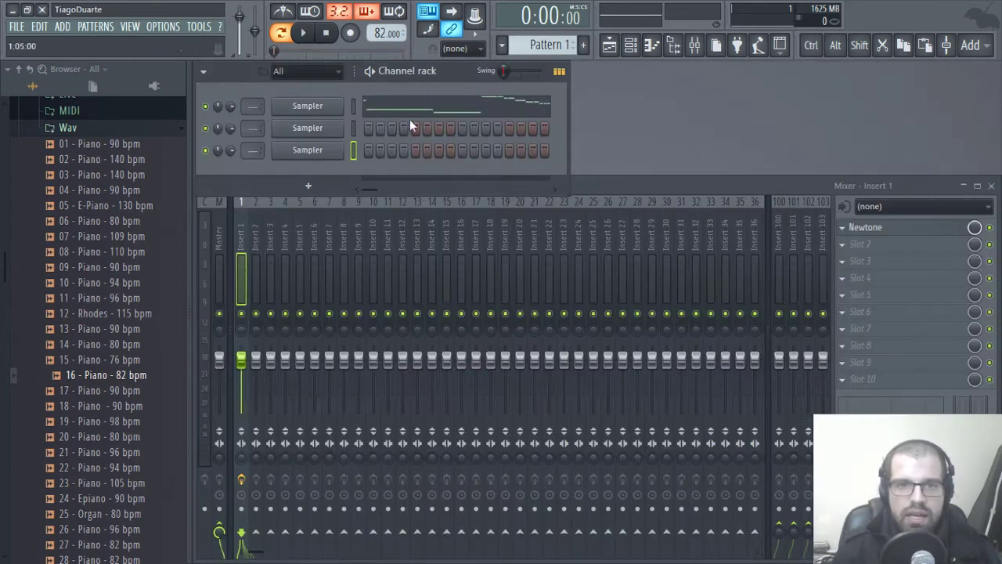
# Step: Delete the two extra Sampler channels, keeping only the first channel in the rack
pyautogui.rightClick(316, 131)
pyautogui.press('d')
pyautogui.click(579, 329)
pyautogui.rightClick(308, 129)
pyautogui.hotkey('alt', 'Delete')
pyautogui.press('Return')
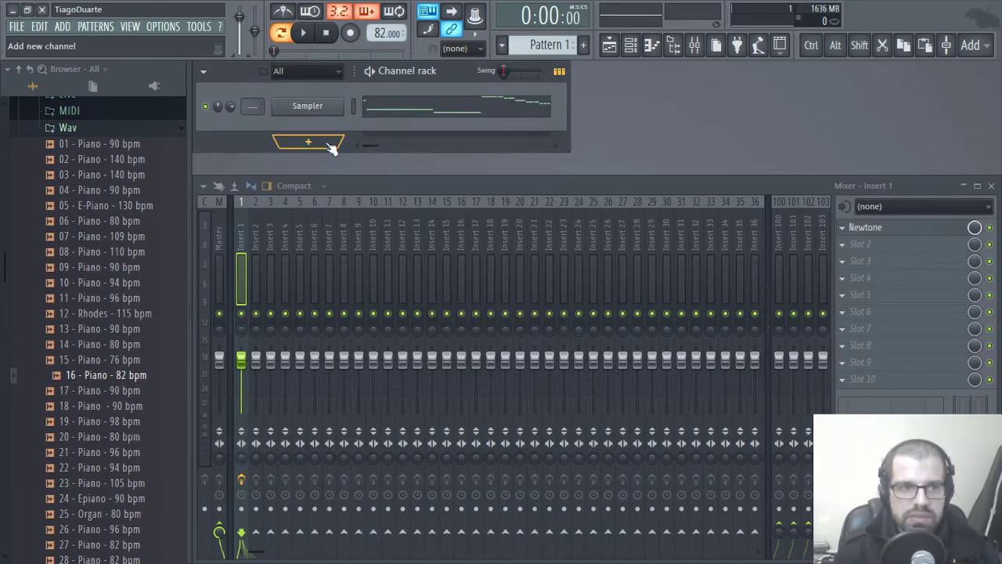
# Step: Open the remaining Sampler channel's piano roll and look over the high and low converted notes
pyautogui.click(381, 114)
pyautogui.scroll(4, 336, 332)
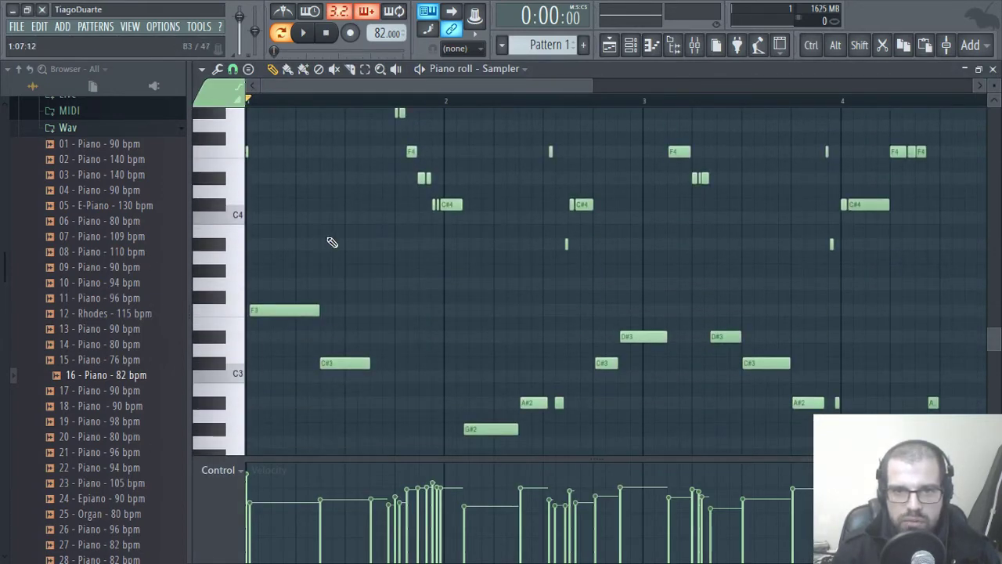
pyautogui.scroll(8, 335, 244)
pyautogui.scroll(-10, 407, 318)
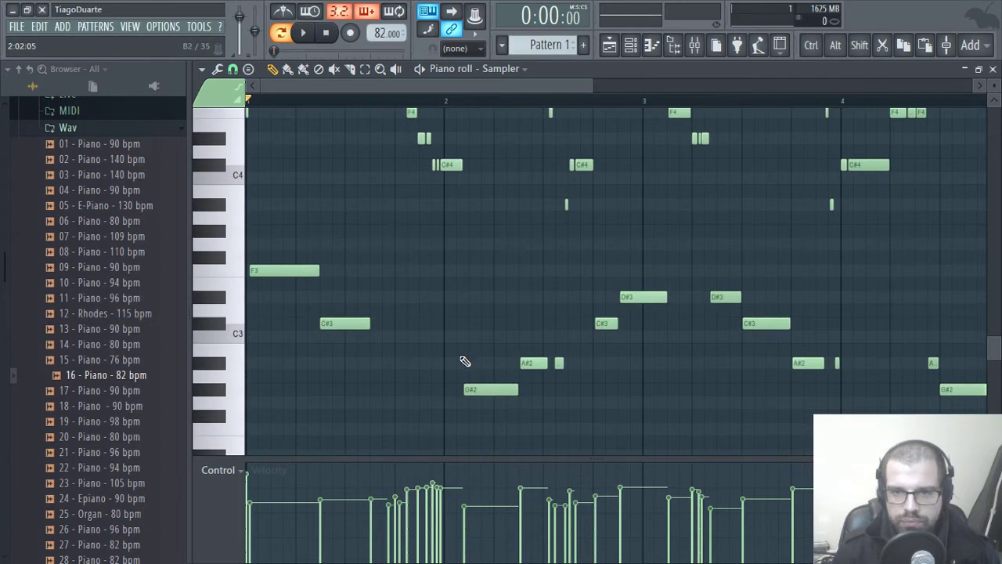
pyautogui.moveTo(571, 216); pyautogui.dragTo(634, 355)
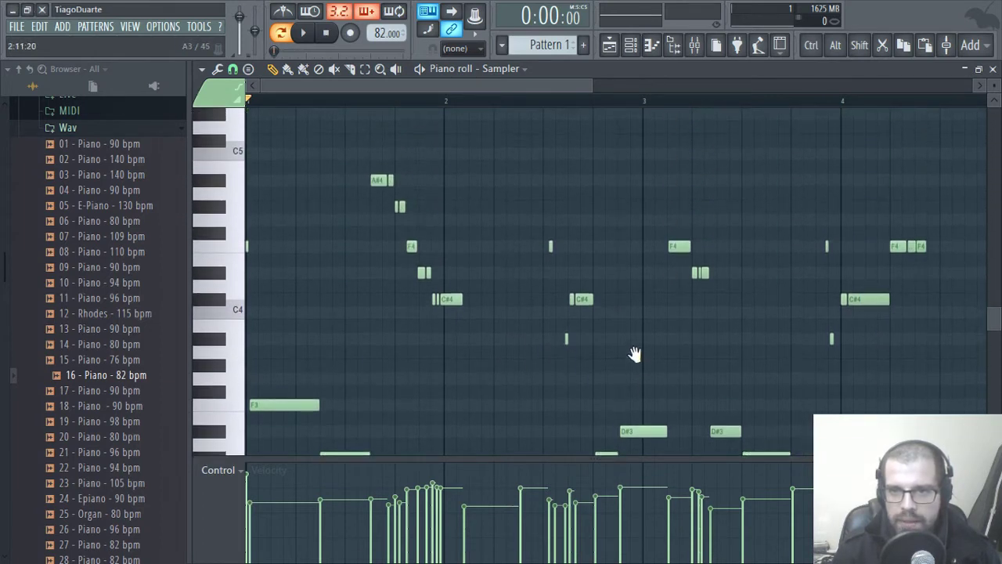
pyautogui.scroll(-3, 544, 328)
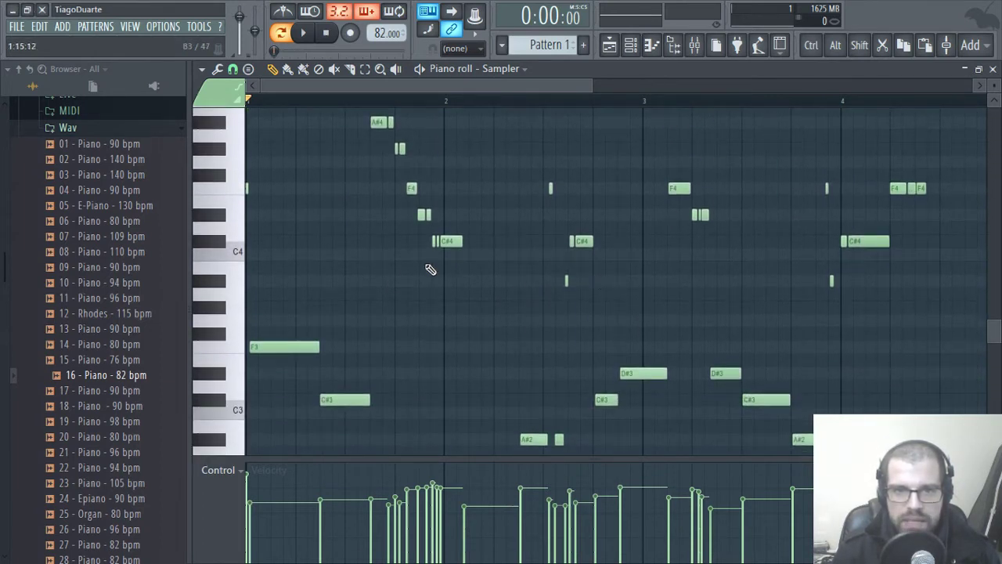
# Step: Delete the tiny F4 note at the start of bar 1 and move the long F3 note to the bar's beginning
pyautogui.keyDown('ctrl'); pyautogui.scroll(5, 259, 280); pyautogui.keyUp('ctrl')
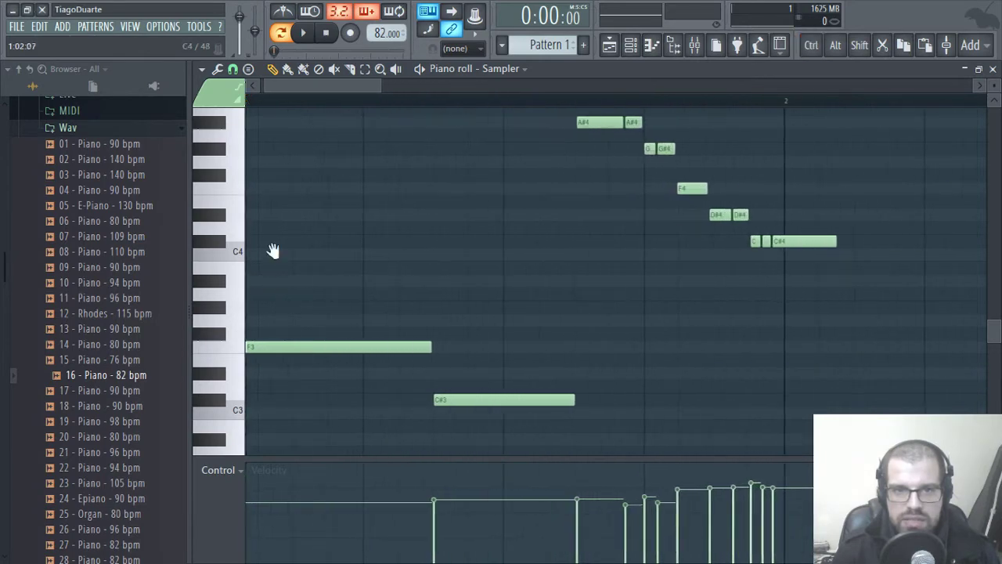
pyautogui.rightClick(250, 196)
pyautogui.moveTo(279, 351); pyautogui.dragTo(270, 352)
# Step: Delete the repeated A#4, G#4, D#4 and C#4 notes in the descending run leading into bar 2, keeping the first of each
pyautogui.moveTo(617, 268); pyautogui.dragTo(457, 393)
pyautogui.keyDown('ctrl'); pyautogui.moveTo(492, 224); pyautogui.dragTo(422, 274); pyautogui.keyUp('ctrl')
pyautogui.rightClick(550, 239)
pyautogui.rightClick(496, 259)
pyautogui.rightClick(496, 256)
pyautogui.rightClick(530, 281)
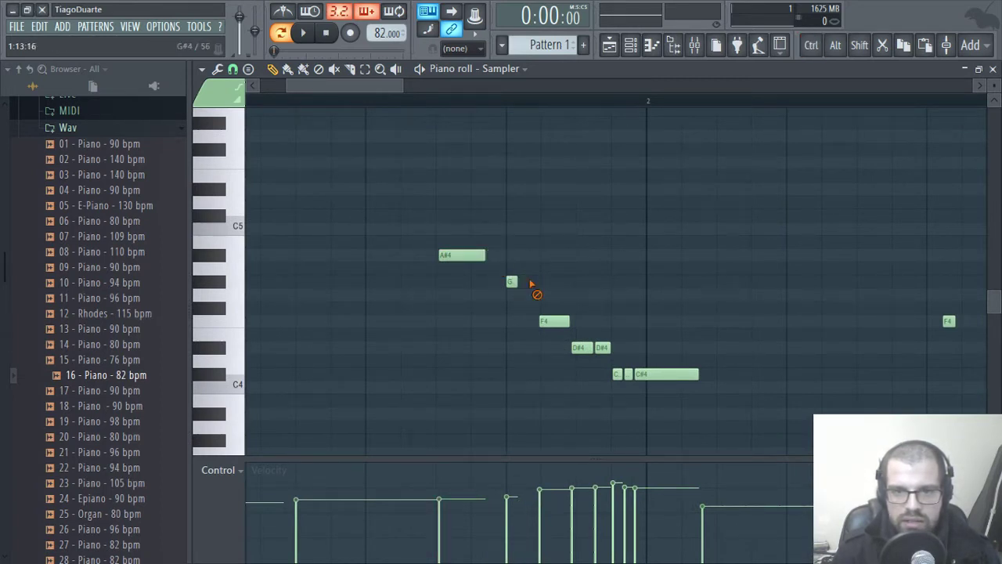
pyautogui.rightClick(598, 347)
pyautogui.rightClick(629, 373)
pyautogui.rightClick(666, 373)
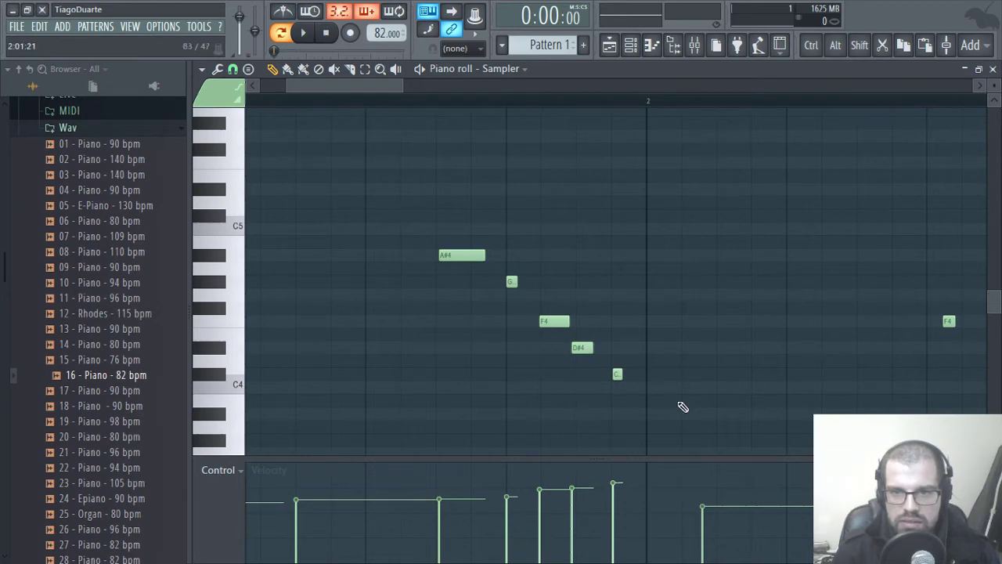
# Step: Audition the short F4 note above the A#2 notes in bar 2
pyautogui.scroll(-5, 654, 392)
pyautogui.scroll(5, 666, 394)
pyautogui.moveTo(643, 341); pyautogui.dragTo(235, 290)
pyautogui.scroll(-3, 509, 332)
pyautogui.scroll(3, 512, 334)
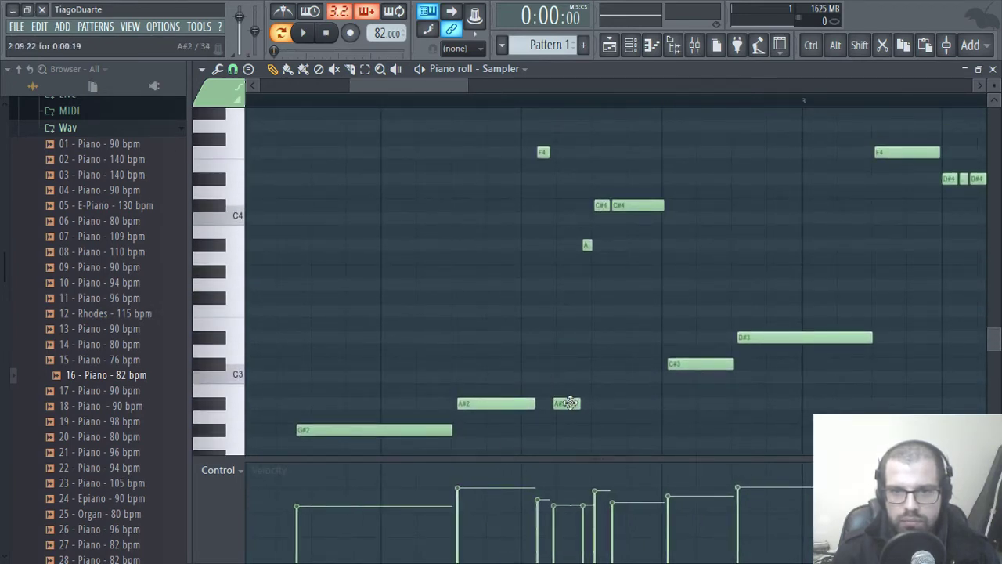
pyautogui.rightClick(543, 151)
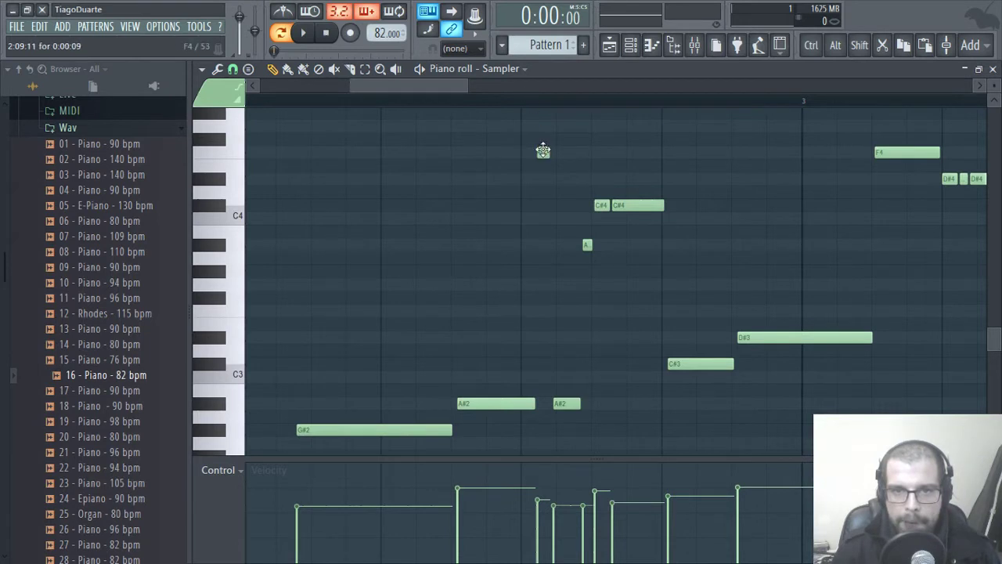
pyautogui.click(544, 151)
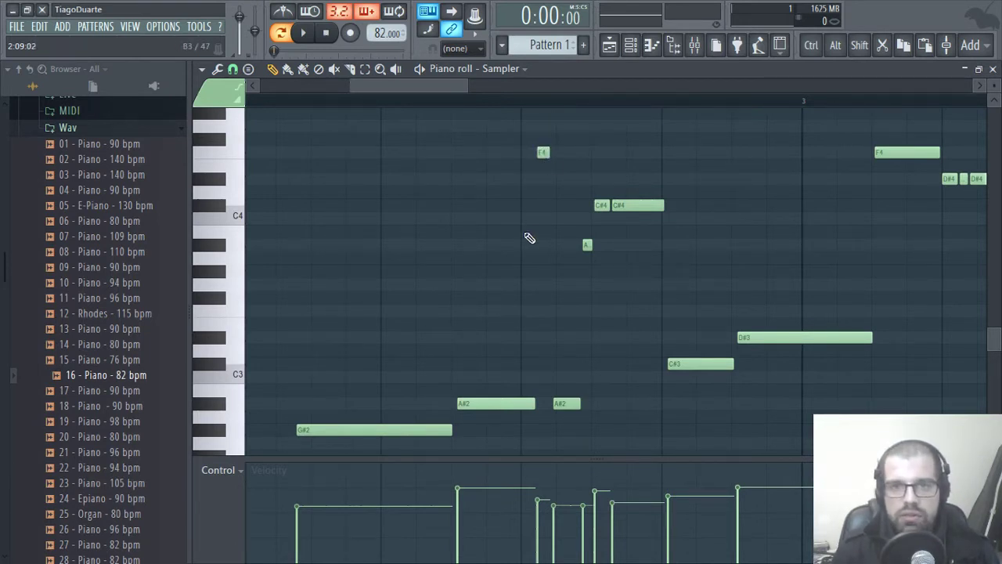
# Step: Select the two A#2 notes and the short F4 note in bar 2 to compare their positions
pyautogui.moveTo(473, 396); pyautogui.dragTo(583, 430)
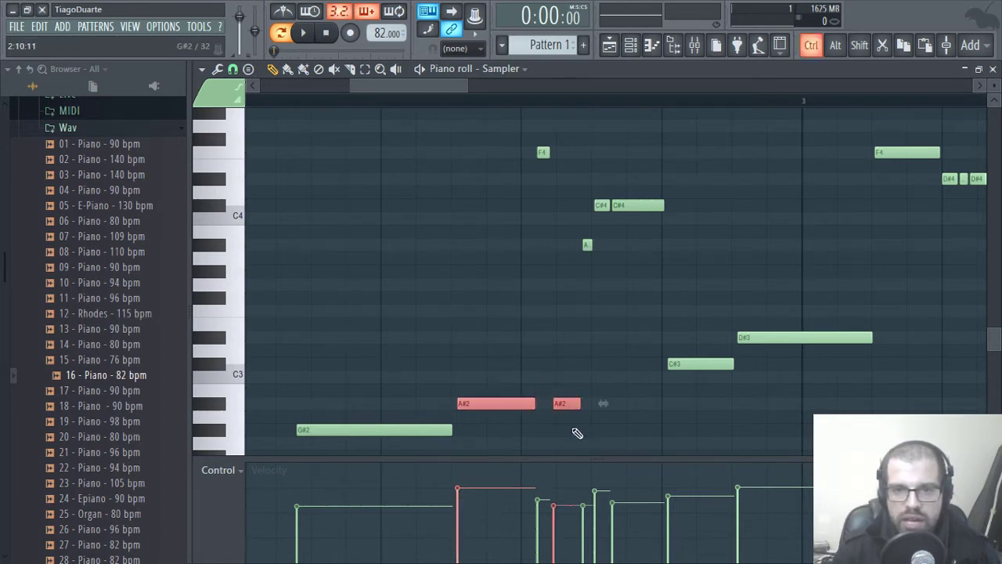
pyautogui.click(506, 419)
pyautogui.moveTo(518, 133); pyautogui.dragTo(557, 166)
pyautogui.moveTo(579, 371); pyautogui.dragTo(568, 424)
pyautogui.keyDown('ctrl'); pyautogui.click(595, 416); pyautogui.keyUp('ctrl')
# Step: Delete the short F4, second A#2, short A#3 and longer repeated C#4 notes in bar 2
pyautogui.rightClick(541, 153)
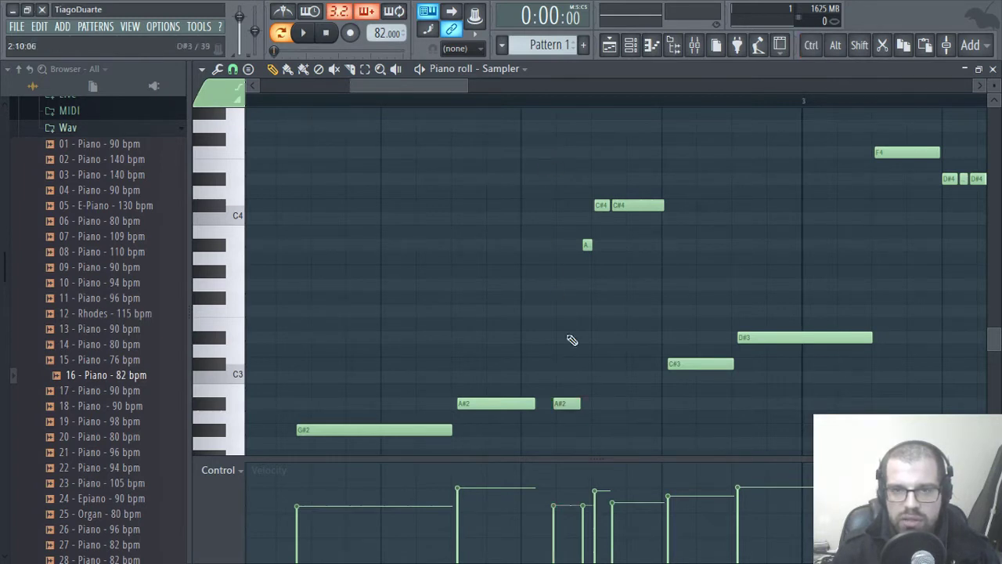
pyautogui.rightClick(566, 404)
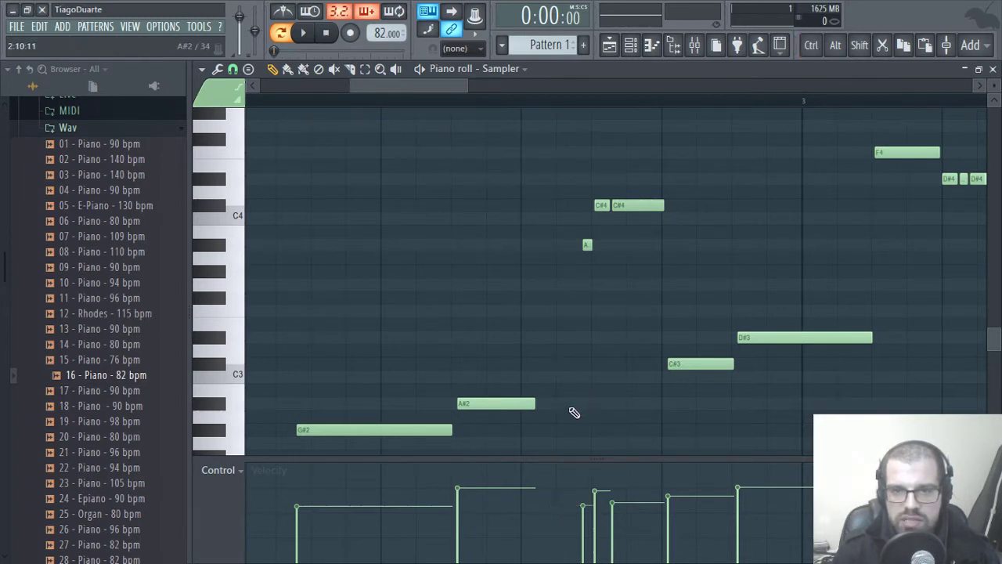
pyautogui.rightClick(585, 243)
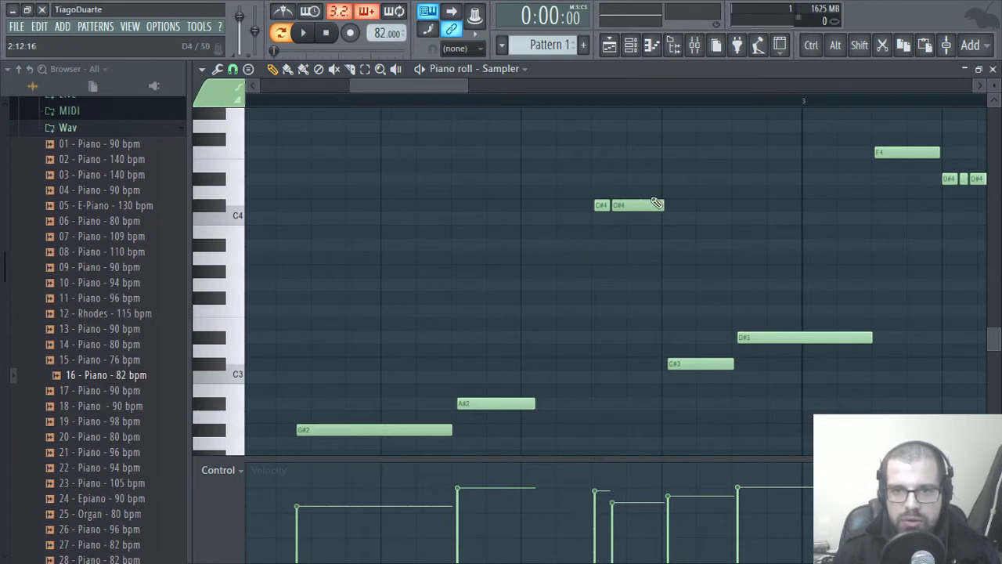
pyautogui.rightClick(649, 206)
# Step: Delete the two repeated D#4 notes in bar 3, keeping the first one after the F4
pyautogui.moveTo(692, 352); pyautogui.dragTo(452, 341)
pyautogui.moveTo(588, 295); pyautogui.dragTo(485, 383)
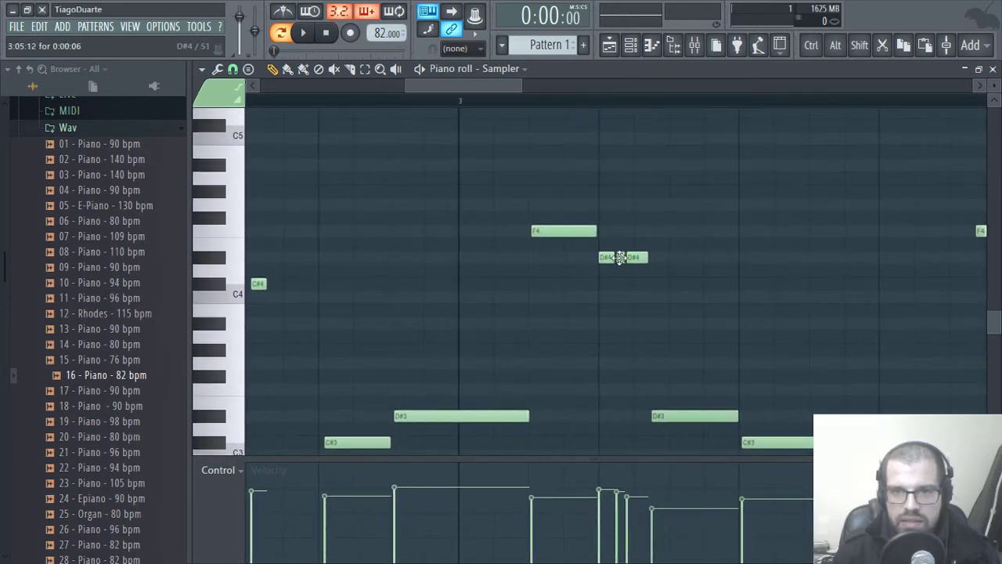
pyautogui.moveTo(655, 239); pyautogui.dragTo(608, 276)
pyautogui.click(623, 255)
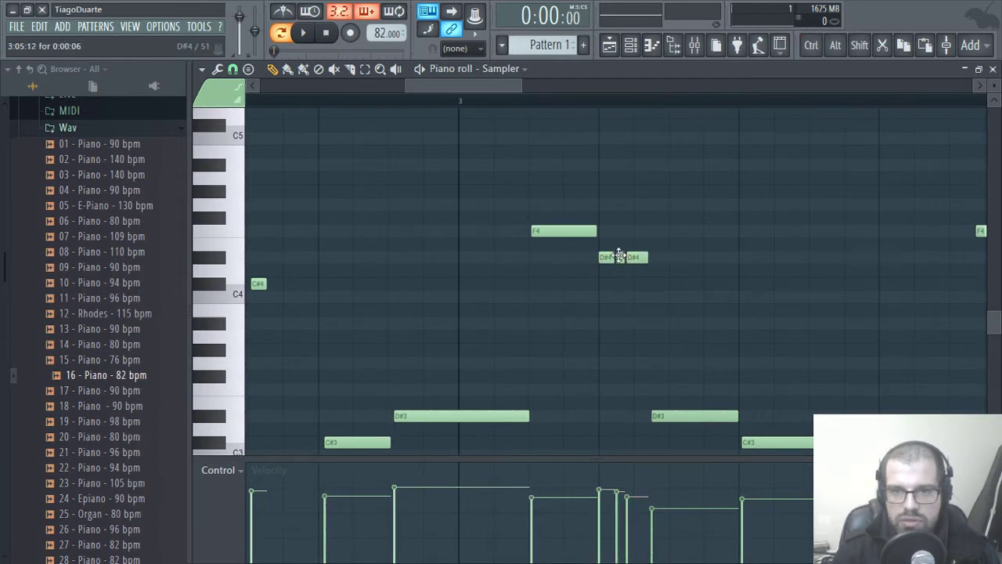
pyautogui.rightClick(626, 257)
# Step: Examine the short F4, A#3 and A#2 notes just before bar 4 against the longer A#2 preceding them
pyautogui.hscroll(4, 711, 331)
pyautogui.scroll(-2, 525, 320)
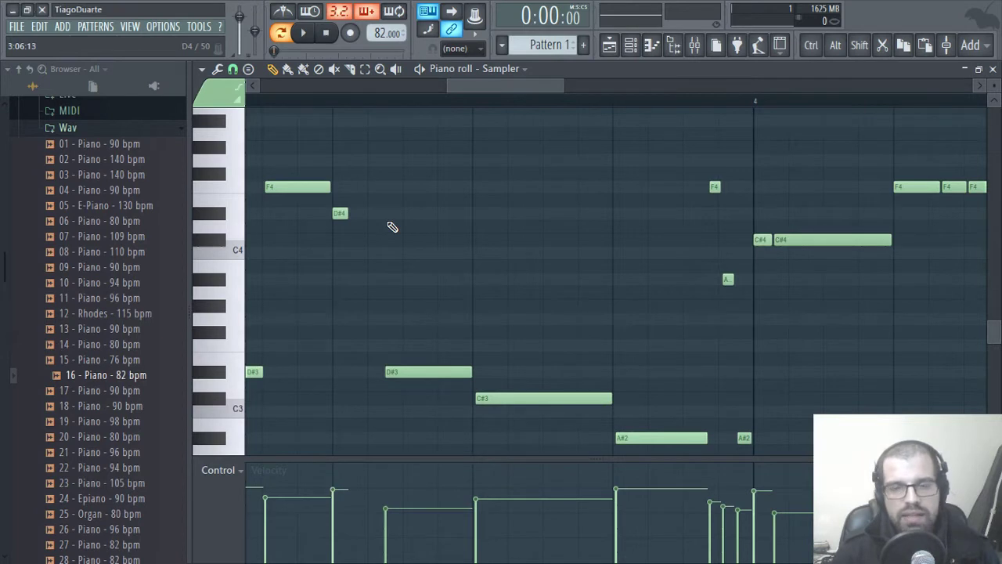
pyautogui.moveTo(762, 370); pyautogui.dragTo(514, 351)
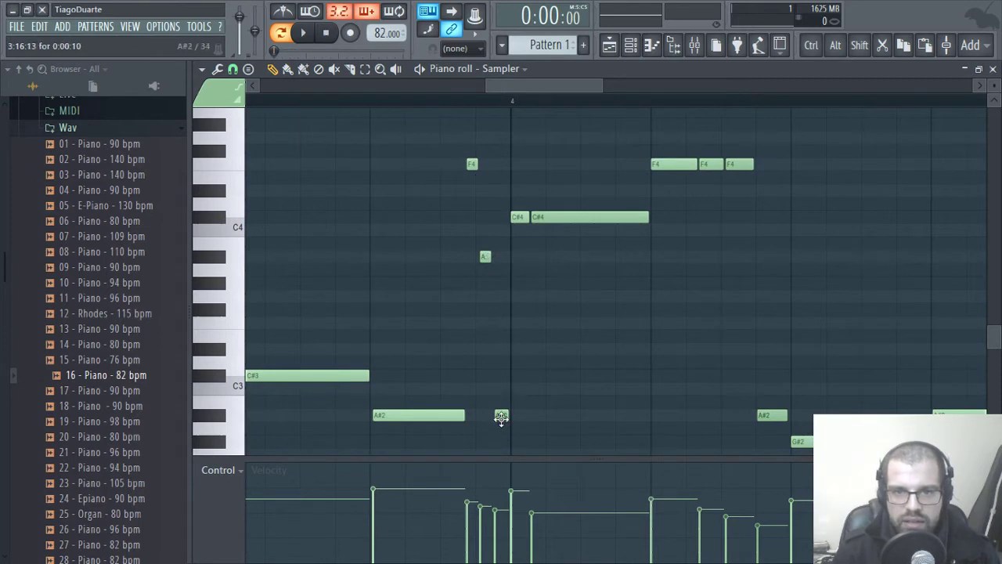
pyautogui.scroll(3, 511, 344)
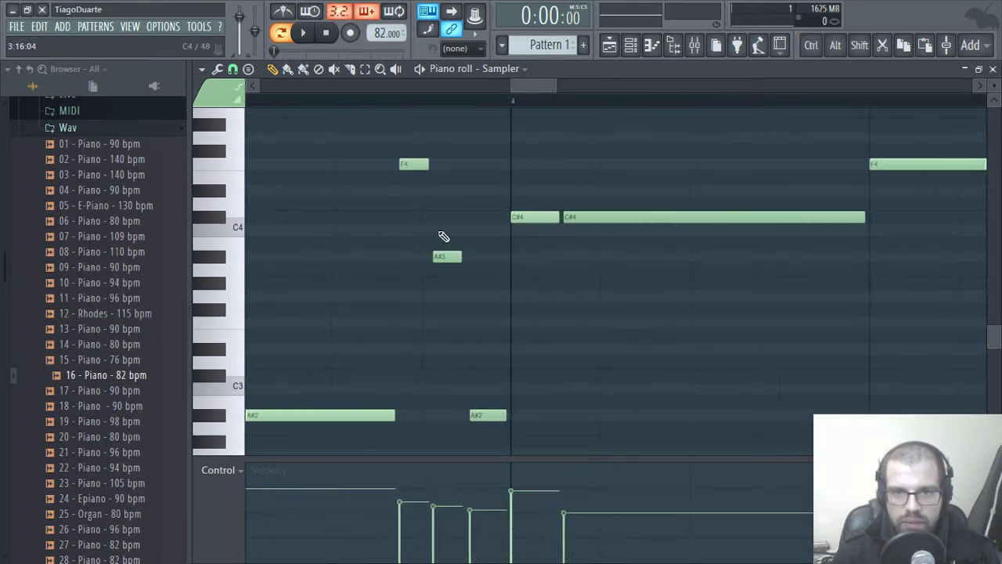
pyautogui.moveTo(341, 440); pyautogui.dragTo(406, 433)
pyautogui.moveTo(365, 376); pyautogui.dragTo(330, 454)
pyautogui.click(485, 196)
pyautogui.rightClick(489, 197)
pyautogui.moveTo(497, 123); pyautogui.dragTo(479, 162)
pyautogui.moveTo(521, 231); pyautogui.dragTo(483, 291)
pyautogui.moveTo(577, 396); pyautogui.dragTo(532, 425)
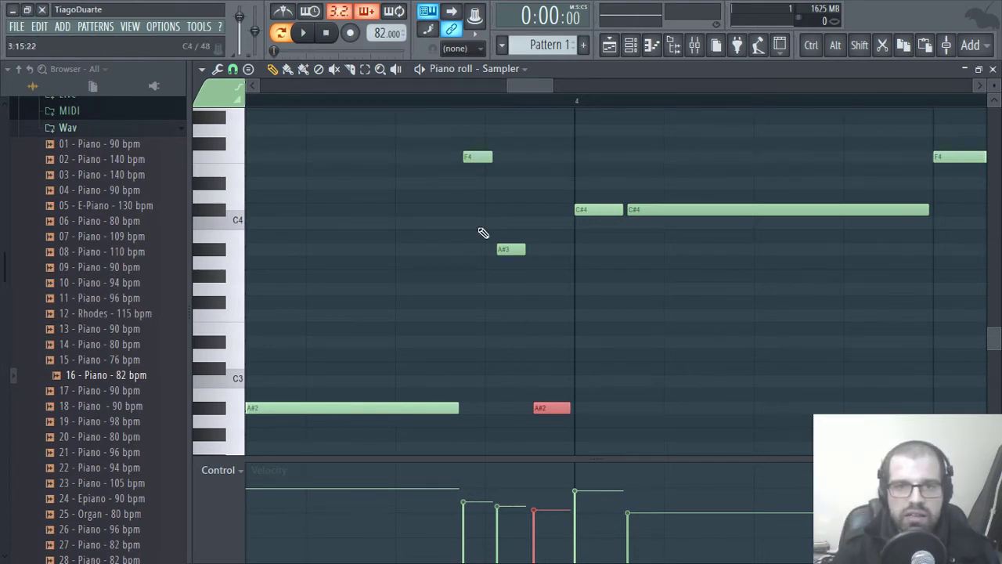
# Step: Delete the short F4, A#3 and A#2 notes at the end of bar 3
pyautogui.rightClick(475, 155)
pyautogui.rightClick(510, 249)
pyautogui.rightClick(548, 407)
# Step: Delete the long repeated C#4 and the two repeated F4 notes in bar 4, keeping the first of each
pyautogui.scroll(-4, 537, 368)
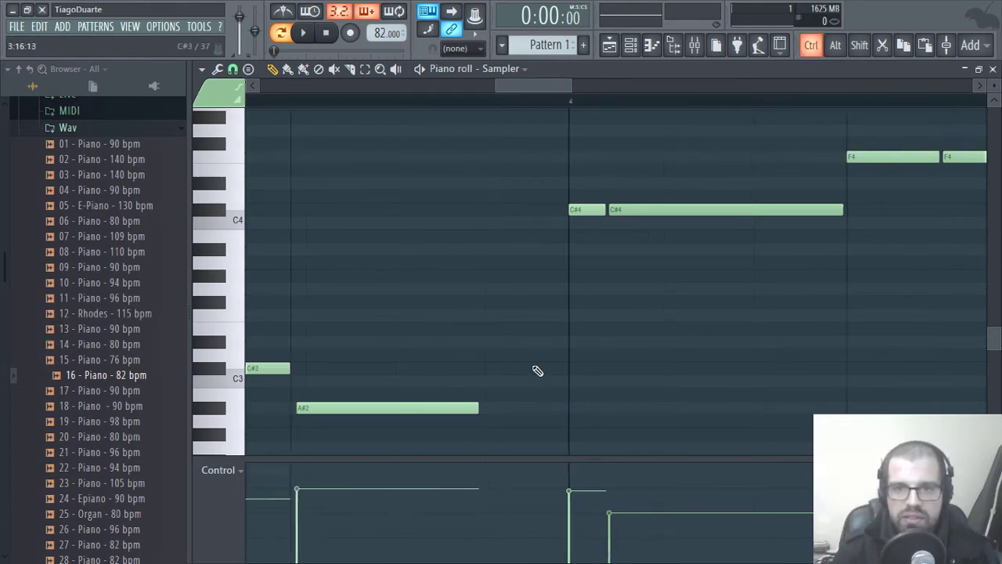
pyautogui.scroll(-1, 532, 365)
pyautogui.moveTo(499, 388); pyautogui.dragTo(479, 429)
pyautogui.moveTo(578, 314); pyautogui.dragTo(470, 335)
pyautogui.moveTo(434, 219); pyautogui.dragTo(507, 258)
pyautogui.keyDown('ctrl'); pyautogui.click(526, 284); pyautogui.keyUp('ctrl')
pyautogui.rightClick(509, 231)
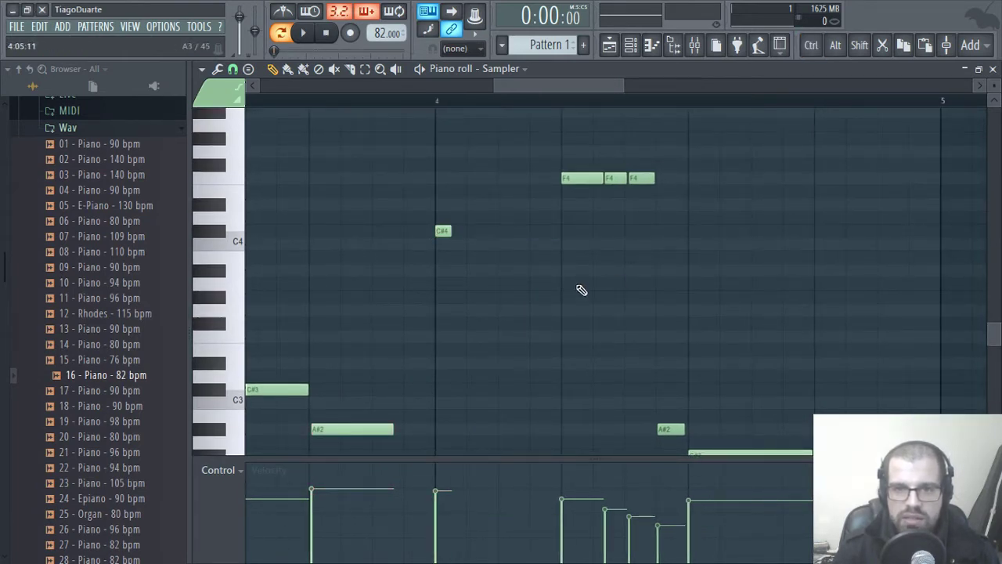
pyautogui.rightClick(616, 178)
pyautogui.rightClick(642, 177)
# Step: Apply quick legato to all notes in the piano roll so each extends to the next one
pyautogui.scroll(-3, 698, 331)
pyautogui.scroll(2, 698, 326)
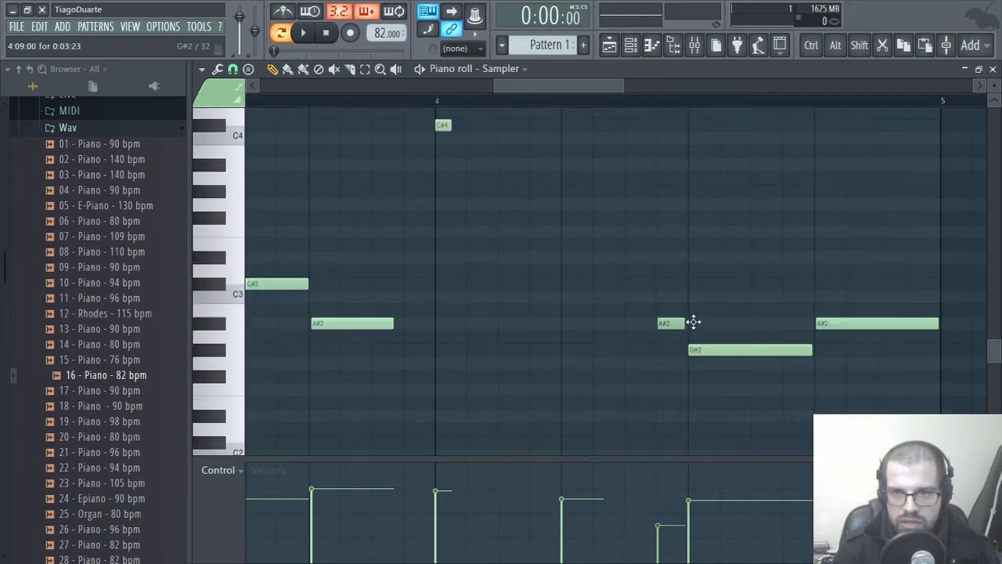
pyautogui.scroll(-3, 693, 269)
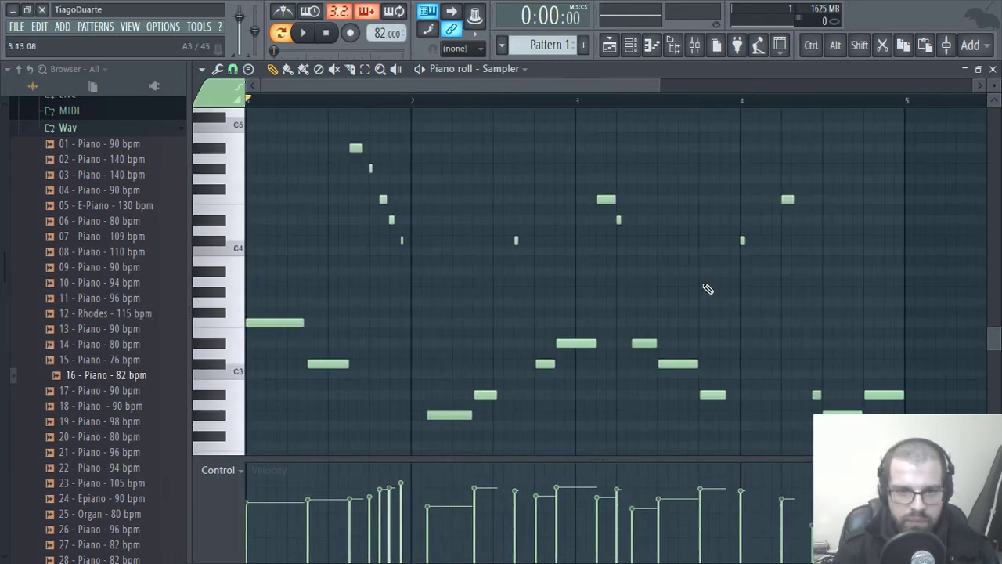
pyautogui.press('ctrl')
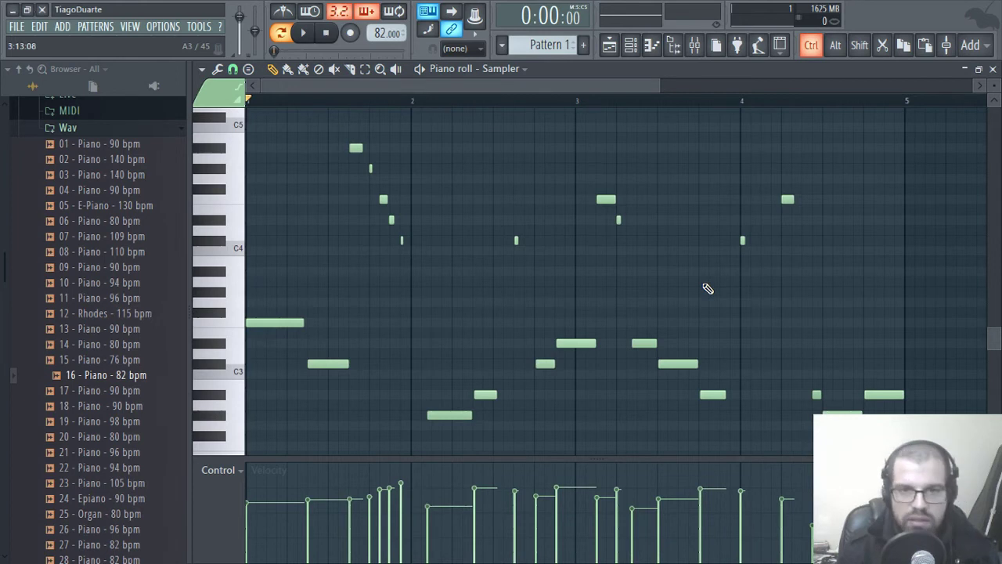
pyautogui.hotkey('ctrl', 'l')
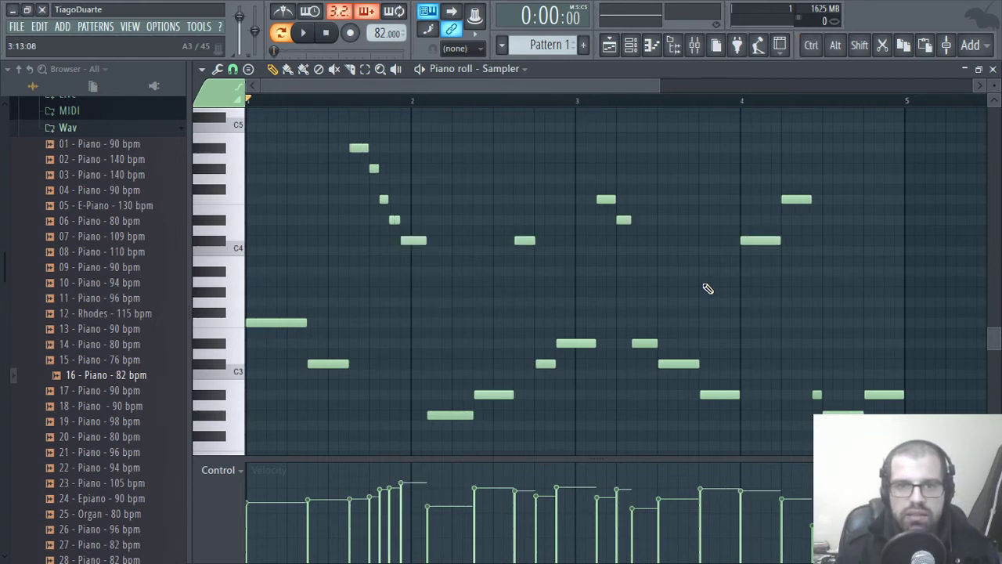
# Step: Look over the cleaned-up melody from bar 1 through bar 4 in the piano roll
pyautogui.scroll(4, 384, 308)
pyautogui.scroll(-5, 385, 309)
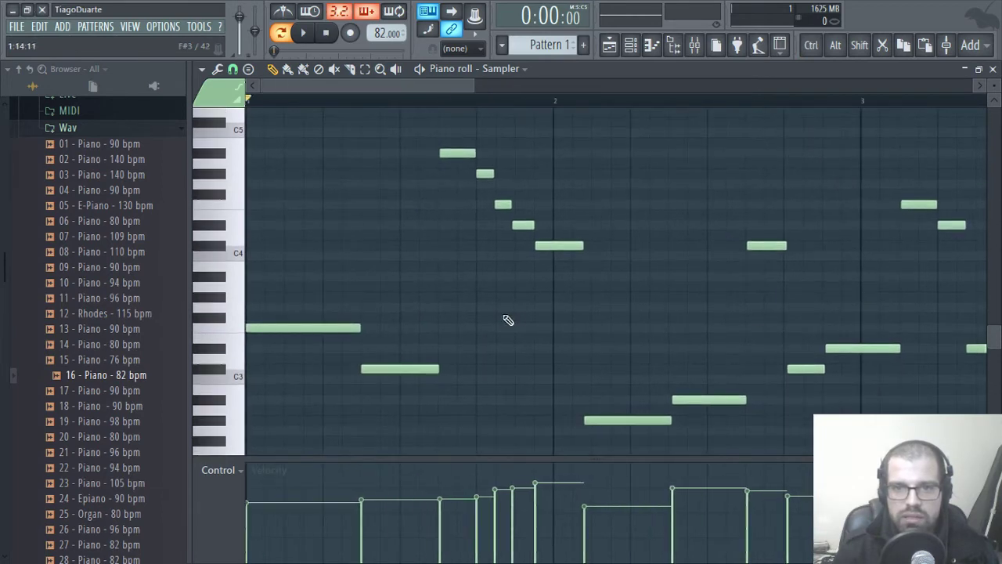
pyautogui.hscroll(8, 521, 286)
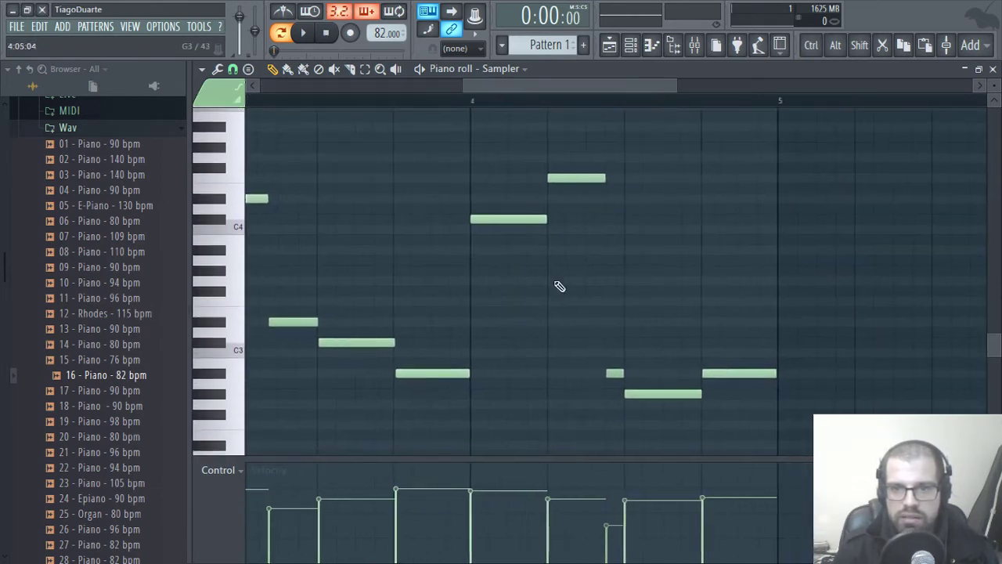
pyautogui.scroll(-4, 603, 309)
pyautogui.scroll(-1, 872, 271)
pyautogui.moveTo(872, 272); pyautogui.dragTo(890, 324)
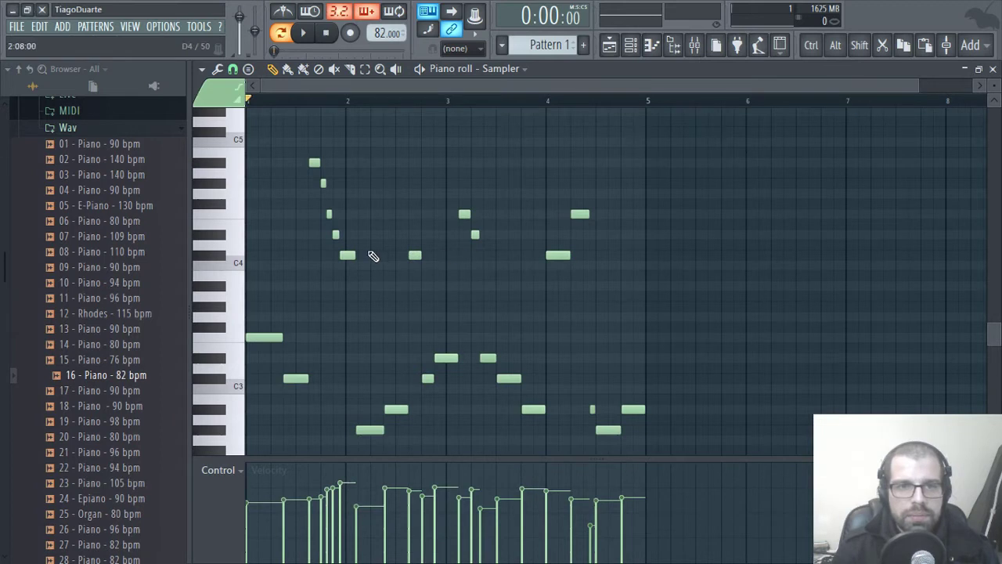
# Step: Select the A#4 note in bar 1 of the Sampler piano roll
pyautogui.scroll(5, 313, 249)
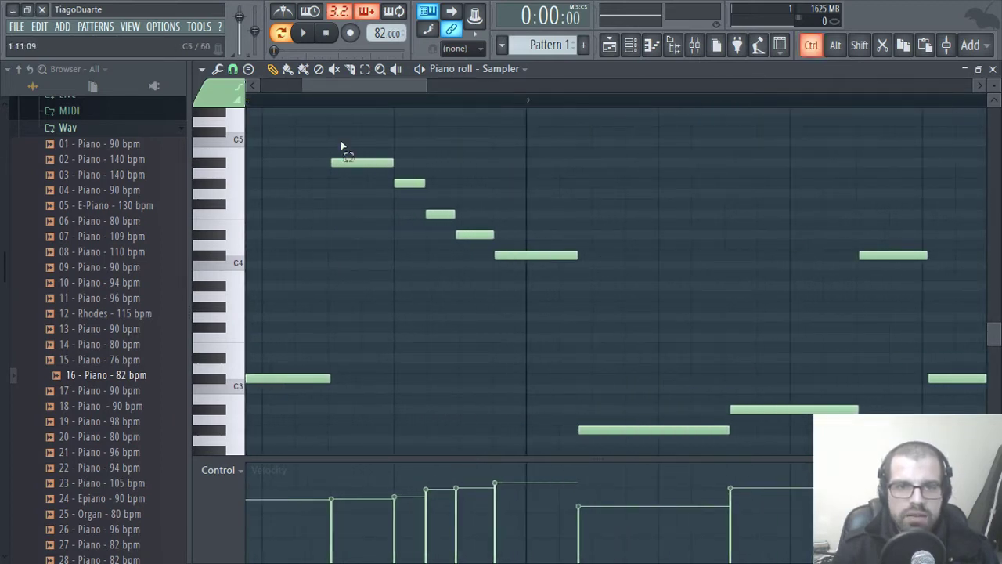
pyautogui.moveTo(346, 147); pyautogui.dragTo(383, 191)
pyautogui.moveTo(336, 143); pyautogui.dragTo(395, 187)
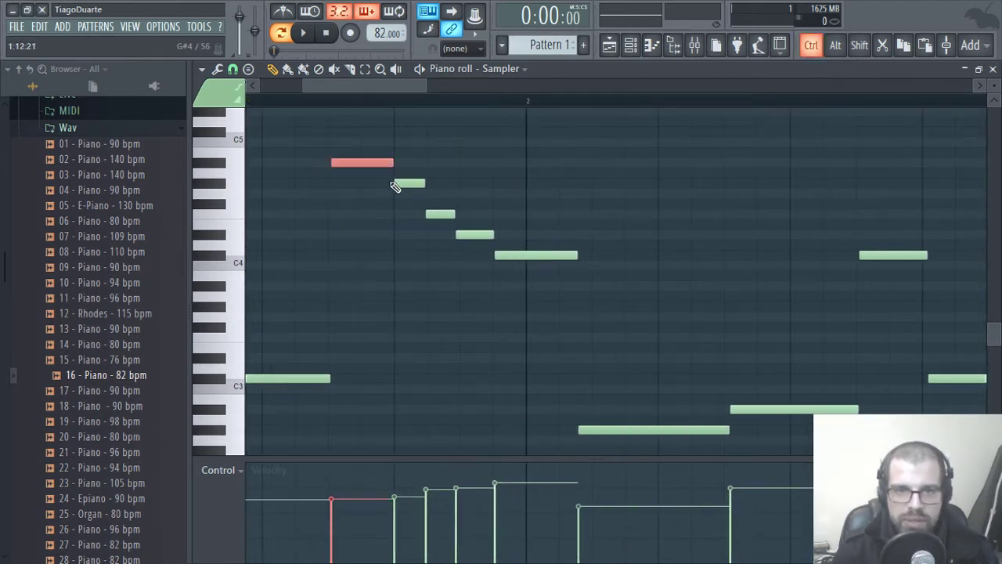
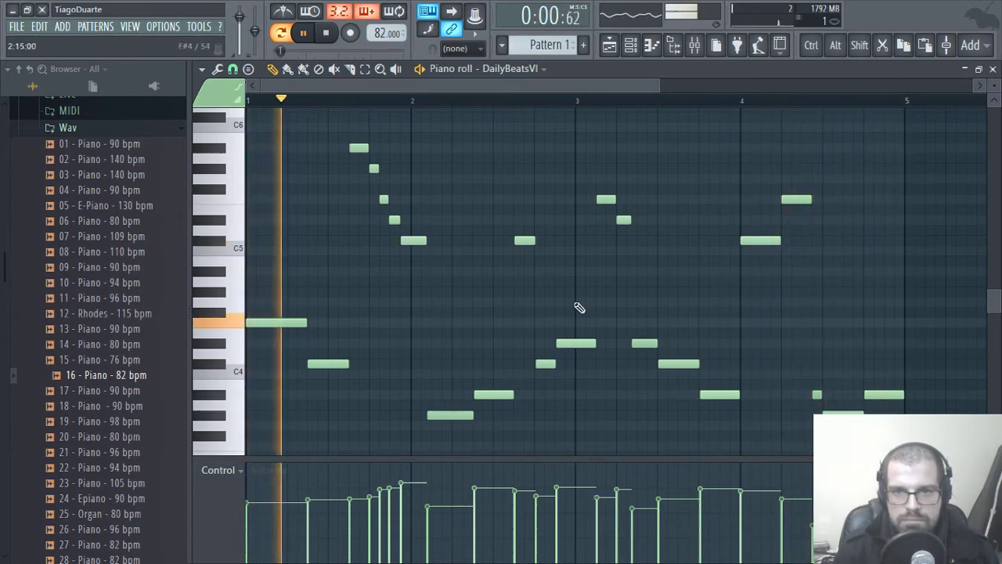
# Step: Stop playback and place Pattern 1 on Track 1 of the playlist, starting at bar 1
pyautogui.press('space')
pyautogui.click(992, 69)
pyautogui.click(610, 46)
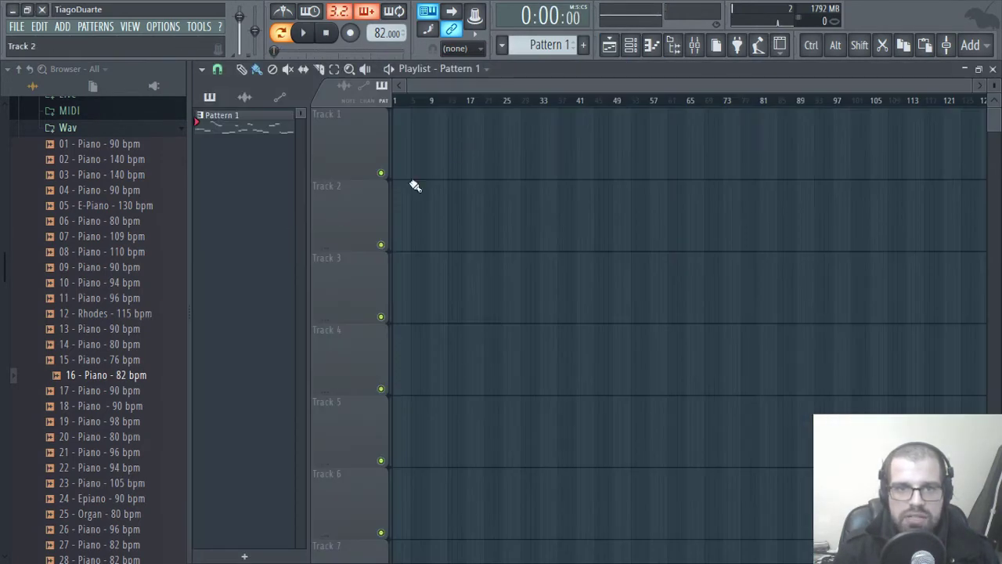
pyautogui.click(423, 147)
pyautogui.scroll(6, 435, 161)
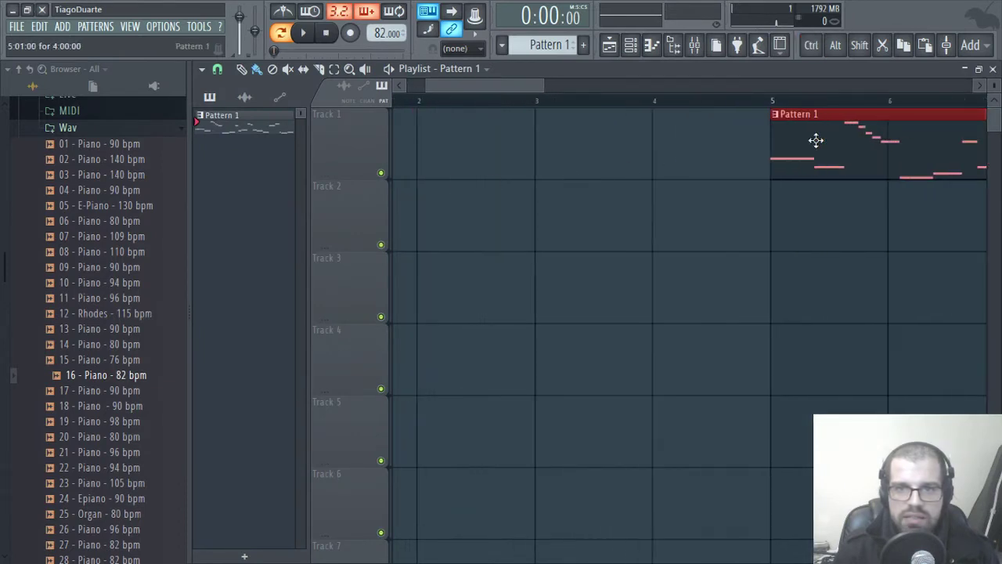
pyautogui.moveTo(882, 142); pyautogui.dragTo(316, 148)
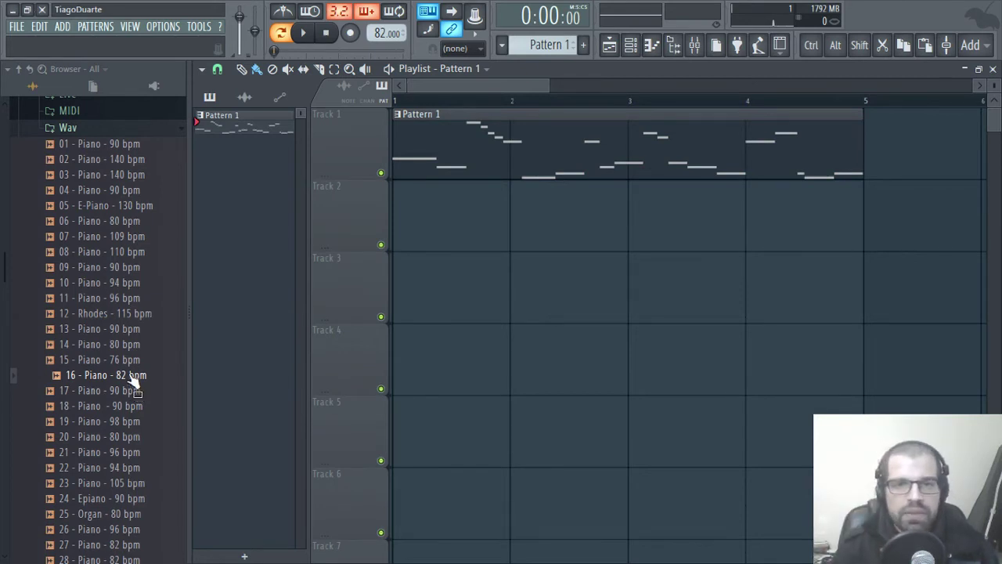
pyautogui.moveTo(841, 249); pyautogui.dragTo(615, 158)
pyautogui.keyDown('ctrl'); pyautogui.click(487, 346); pyautogui.keyUp('ctrl')
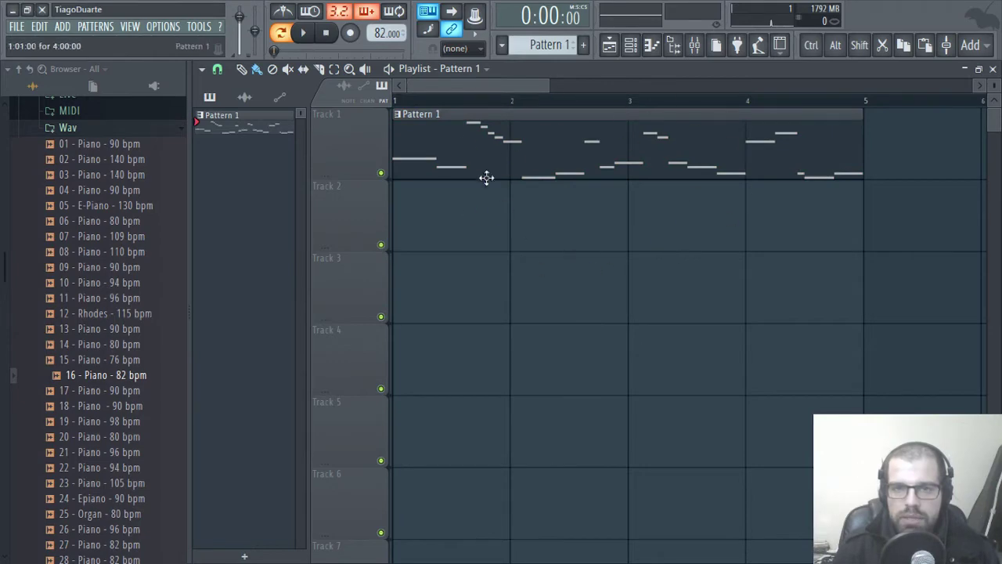
pyautogui.click(993, 68)
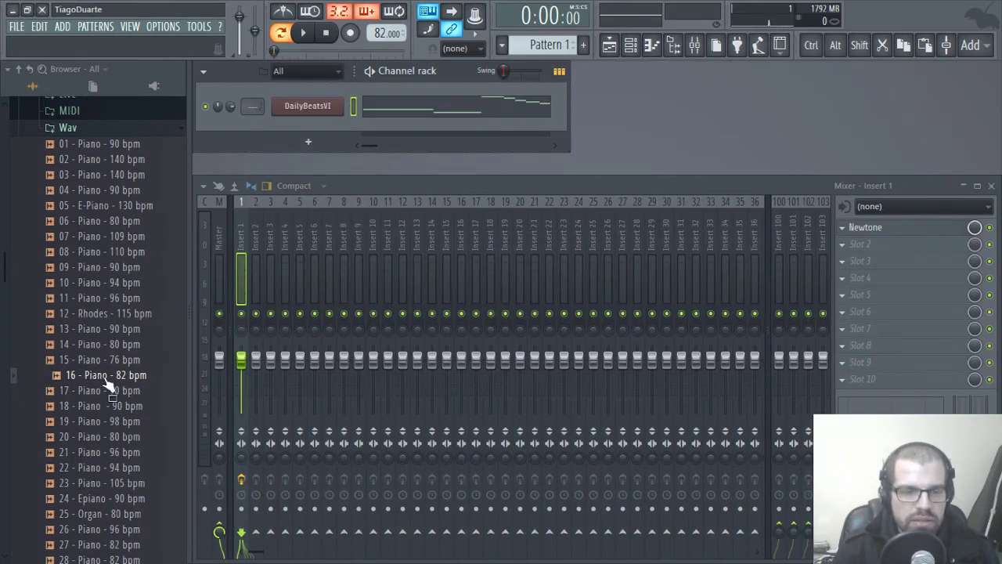
# Step: Import the 16 - Piano MIDI file from the sample pack into the DailyBeatsVI channel on Pattern 2, using all tracks and channels
pyautogui.scroll(3, 70, 195)
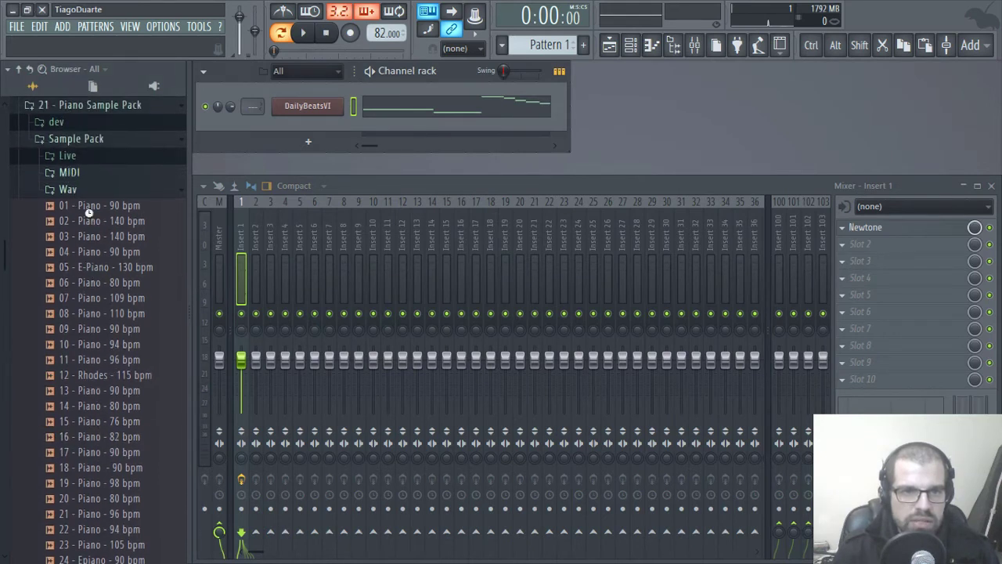
pyautogui.click(69, 172)
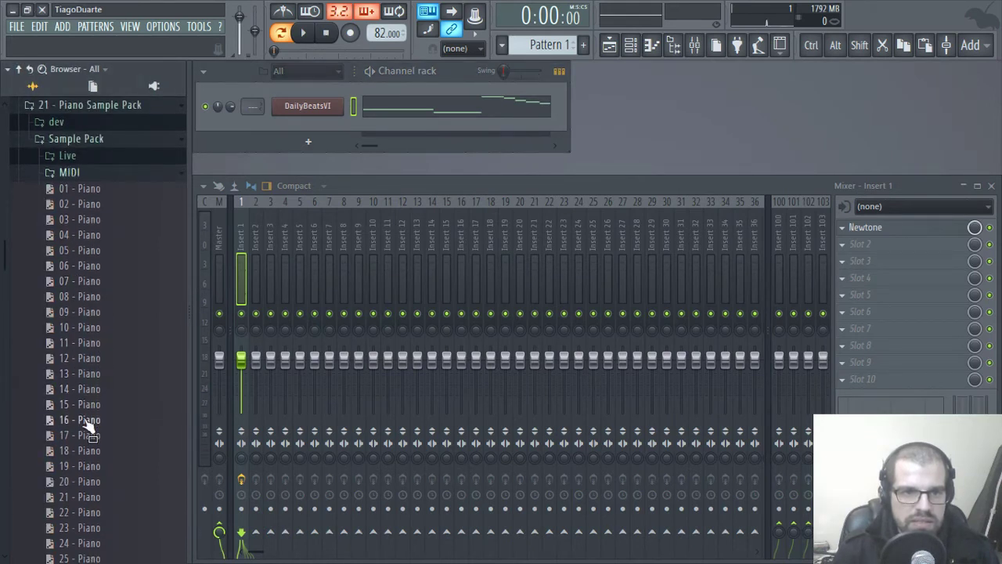
pyautogui.scroll(1, 536, 41)
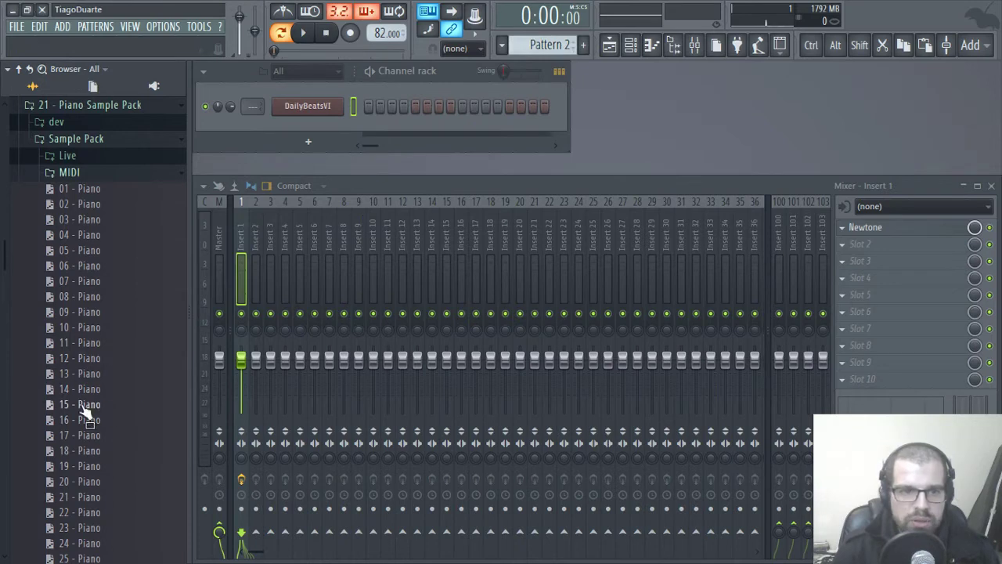
pyautogui.moveTo(87, 424); pyautogui.dragTo(328, 152)
pyautogui.moveTo(313, 110); pyautogui.dragTo(313, 110)
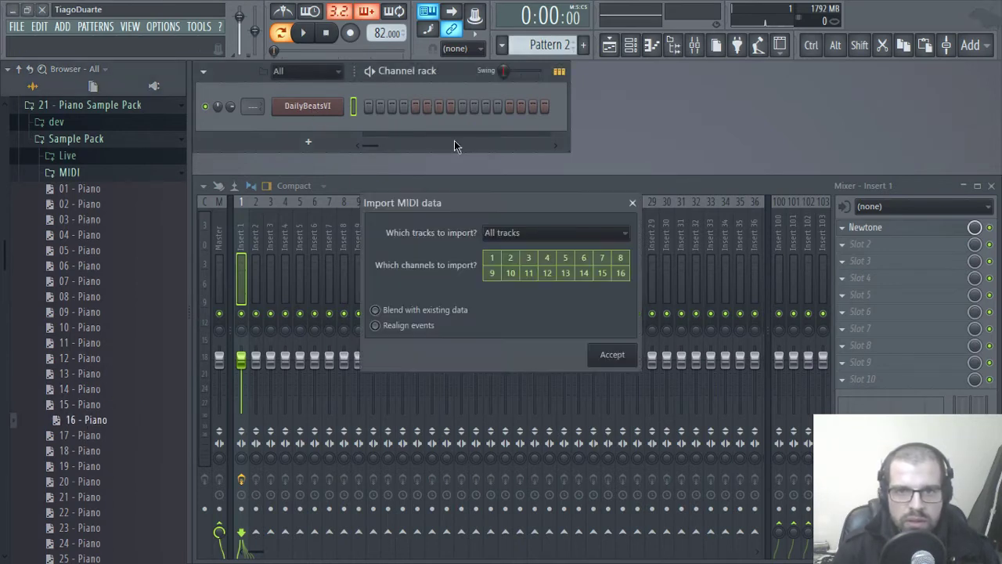
pyautogui.click(612, 355)
# Step: Apply quick legato to the long overlapping upper notes from late bar 1 through bar 4 in Pattern 2's piano roll
pyautogui.click(423, 112)
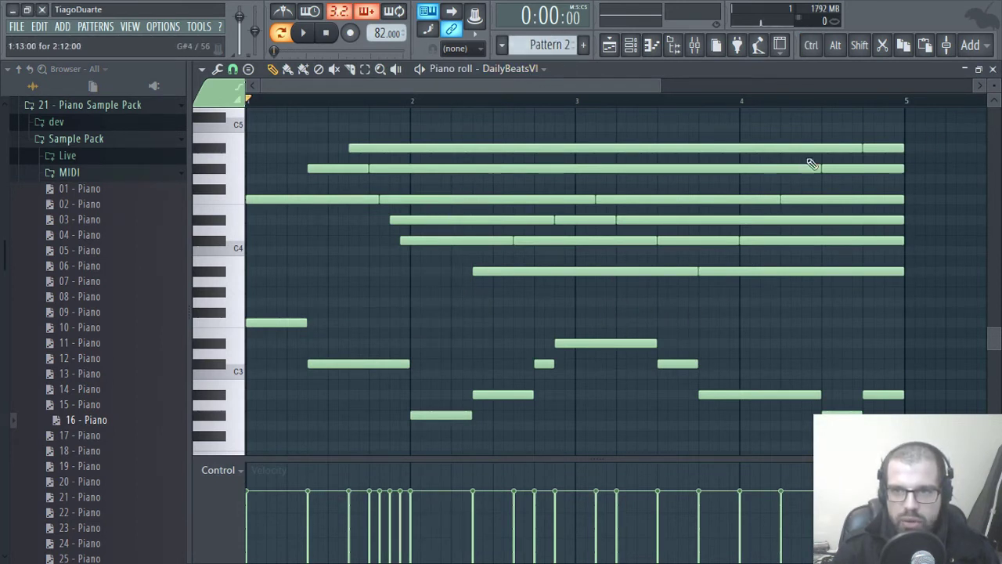
pyautogui.moveTo(434, 112); pyautogui.dragTo(827, 298)
pyautogui.scroll(3, 889, 321)
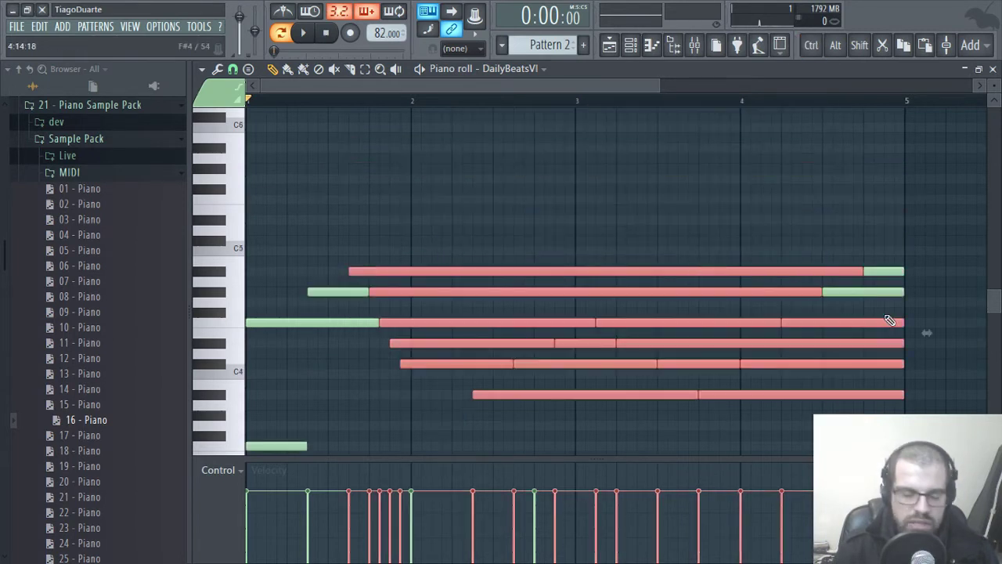
pyautogui.press('ctrl')
pyautogui.hotkey('ctrl', 'z')
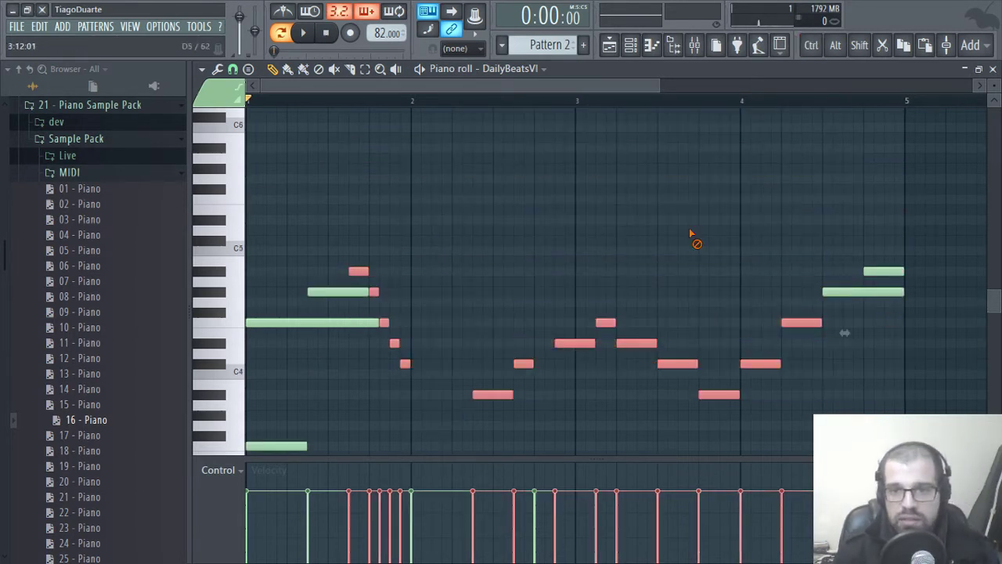
# Step: Apply quick legato to the upper melody notes in bar 1, including the opening F4 and G#4
pyautogui.scroll(-4, 695, 258)
pyautogui.press('ctrl')
pyautogui.moveTo(342, 224); pyautogui.dragTo(400, 119)
pyautogui.hotkey('ctrl', 'z')
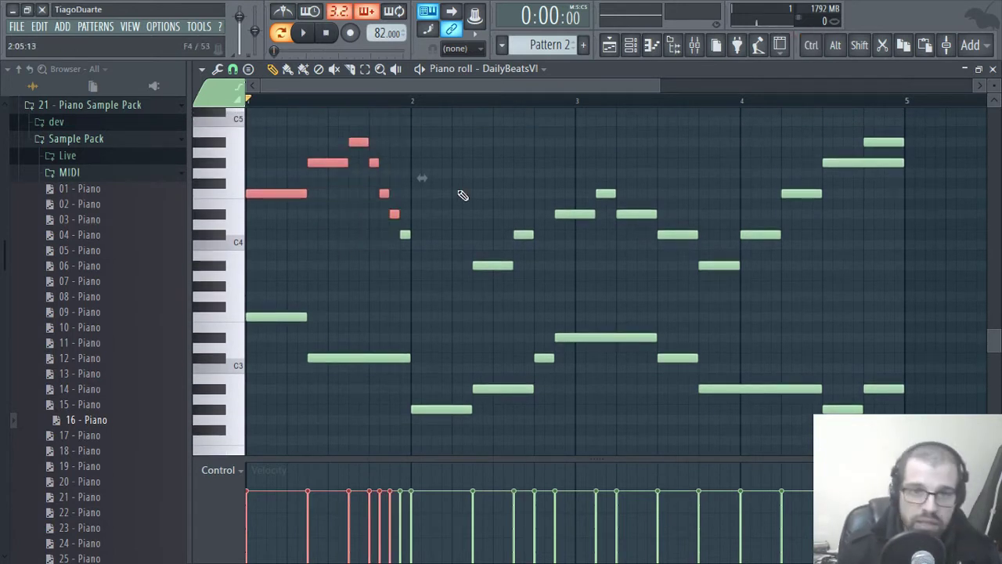
pyautogui.click(470, 159)
# Step: Apply quick legato to the last G#4 and A#4 notes at the end of bar 4
pyautogui.press('ctrl')
pyautogui.moveTo(886, 155); pyautogui.dragTo(870, 170)
pyautogui.moveTo(914, 139); pyautogui.dragTo(875, 180)
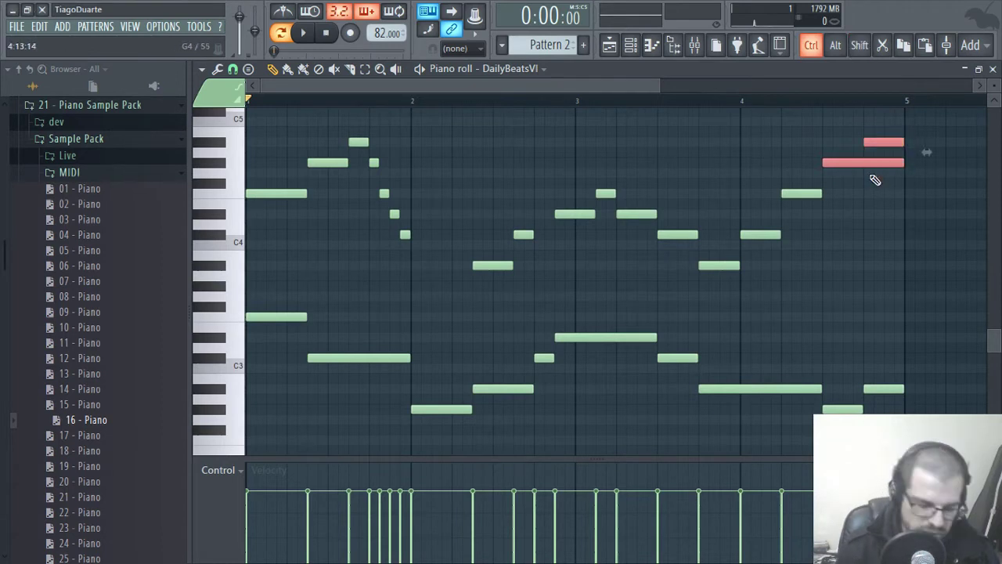
pyautogui.click(940, 299)
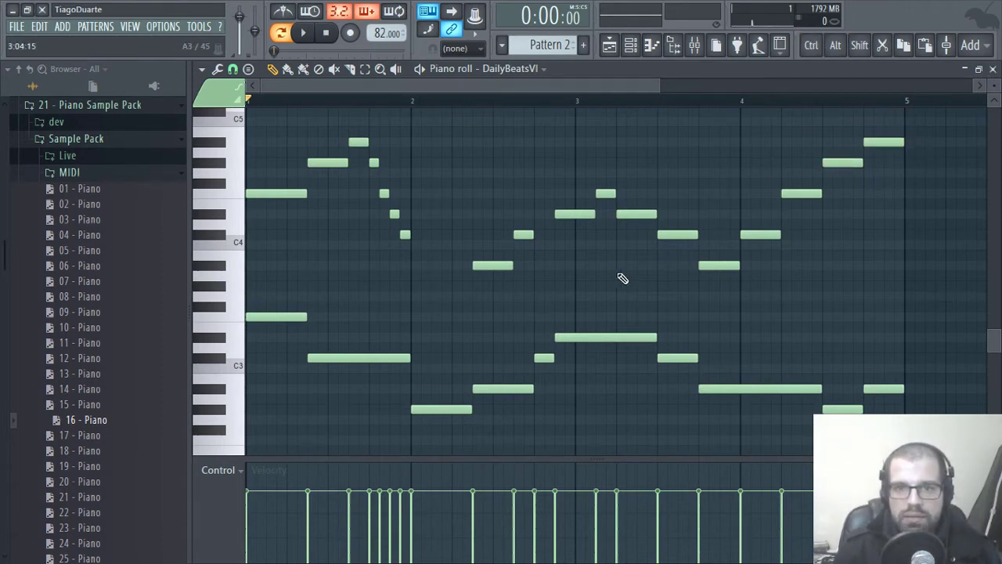
# Step: Clone the DailyBeatsVI channel and move Pattern 2's imported notes into the clone's channel in Pattern 1
pyautogui.click(993, 71)
pyautogui.hotkey('alt', 'c')
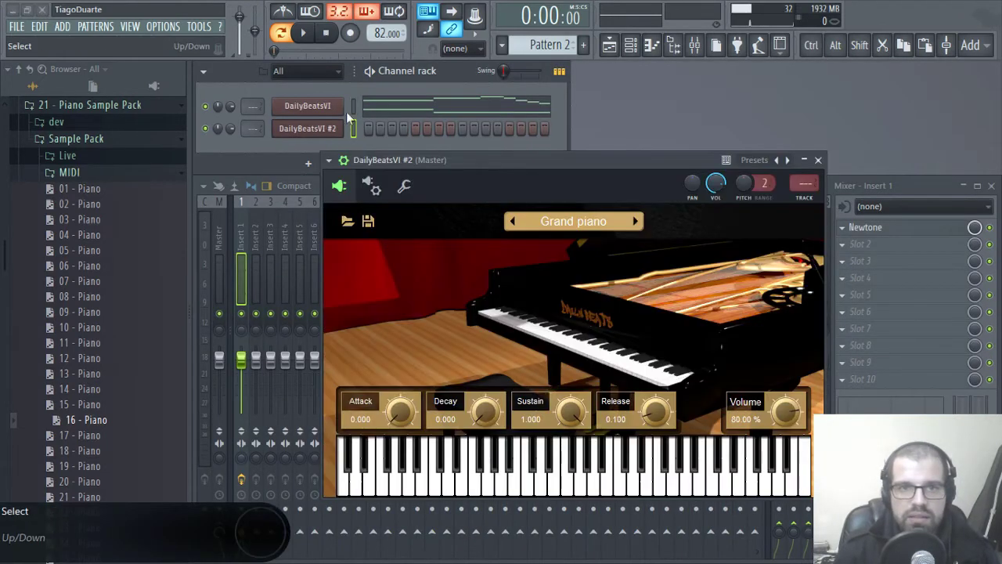
pyautogui.click(354, 107)
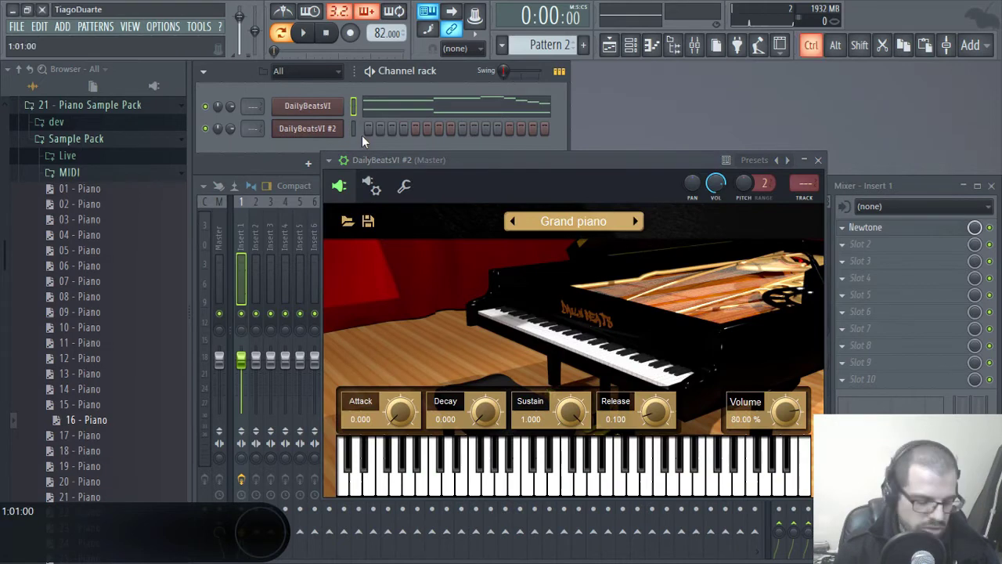
pyautogui.hotkey('ctrl', 'x')
pyautogui.scroll(1, 568, 44)
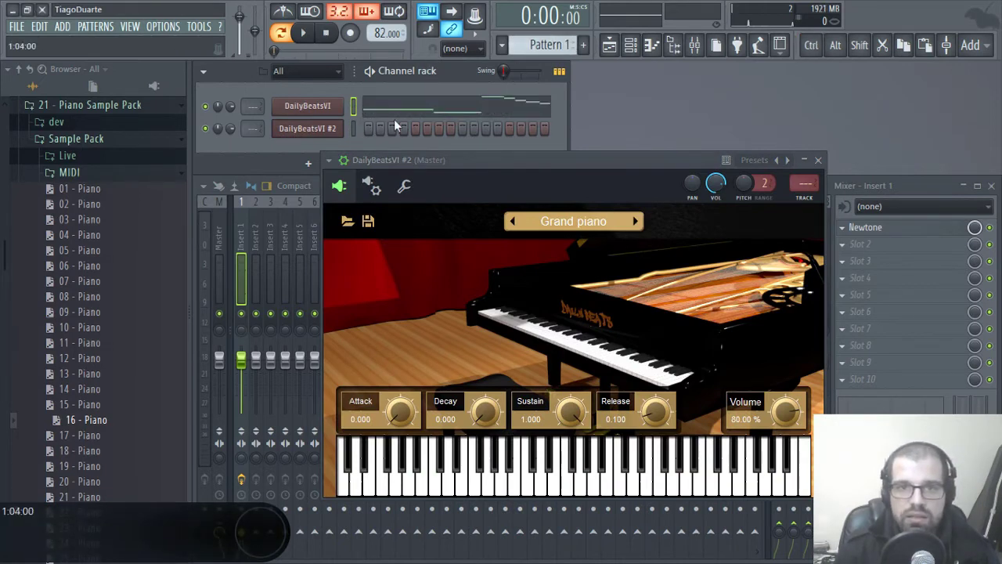
pyautogui.click(354, 128)
pyautogui.hotkey('ctrl', 'v')
pyautogui.click(804, 161)
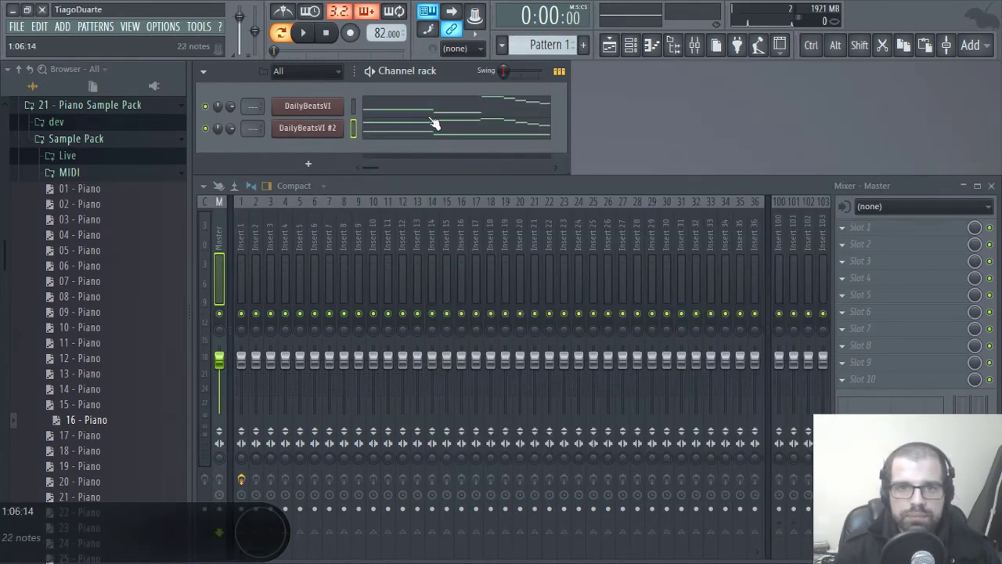
# Step: Compare the Newtone notes with the original MIDI's ghost notes across bars 1 to 4 in both channels' piano rolls
pyautogui.click(434, 124)
pyautogui.scroll(-2, 493, 357)
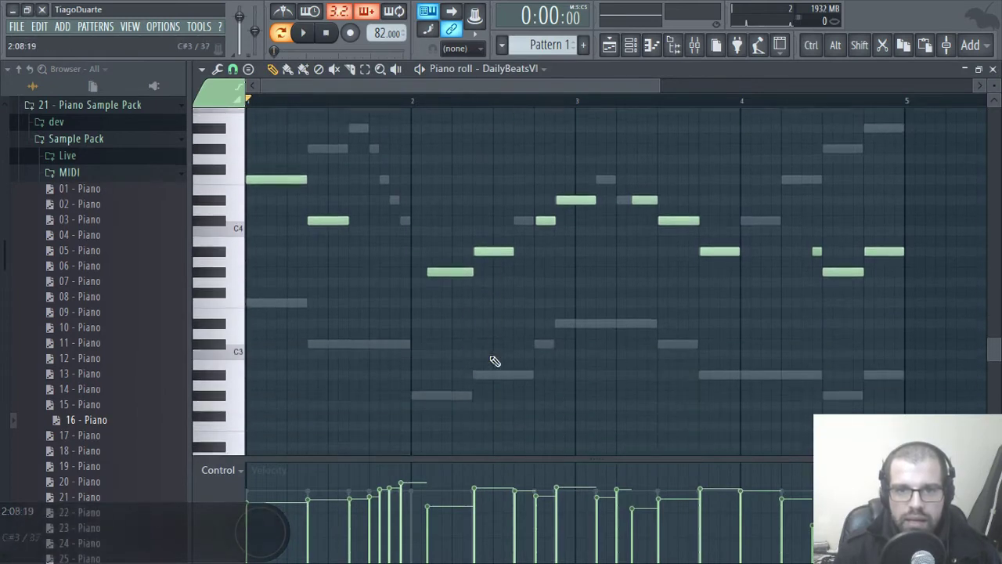
pyautogui.doubleClick(584, 312)
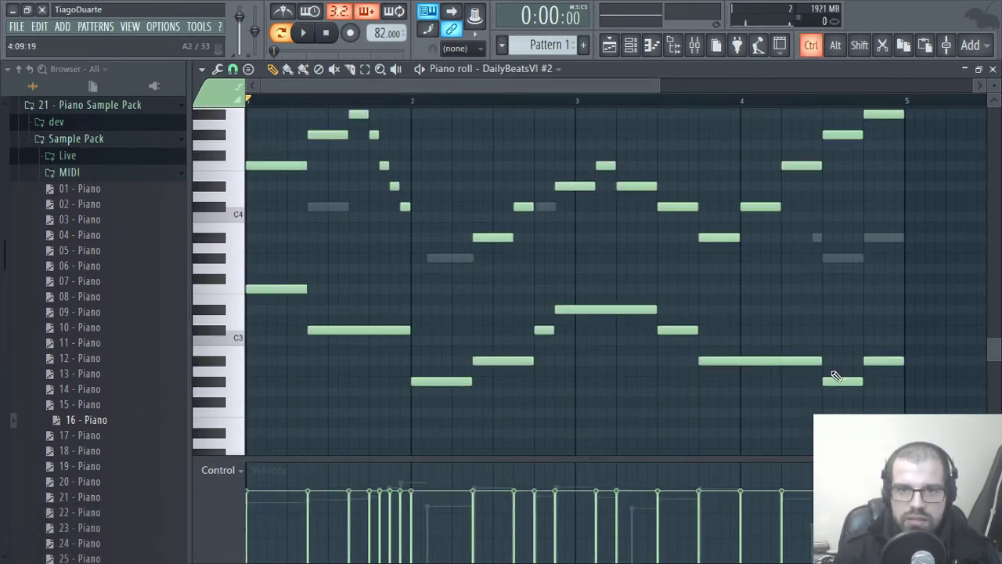
pyautogui.press('F7')
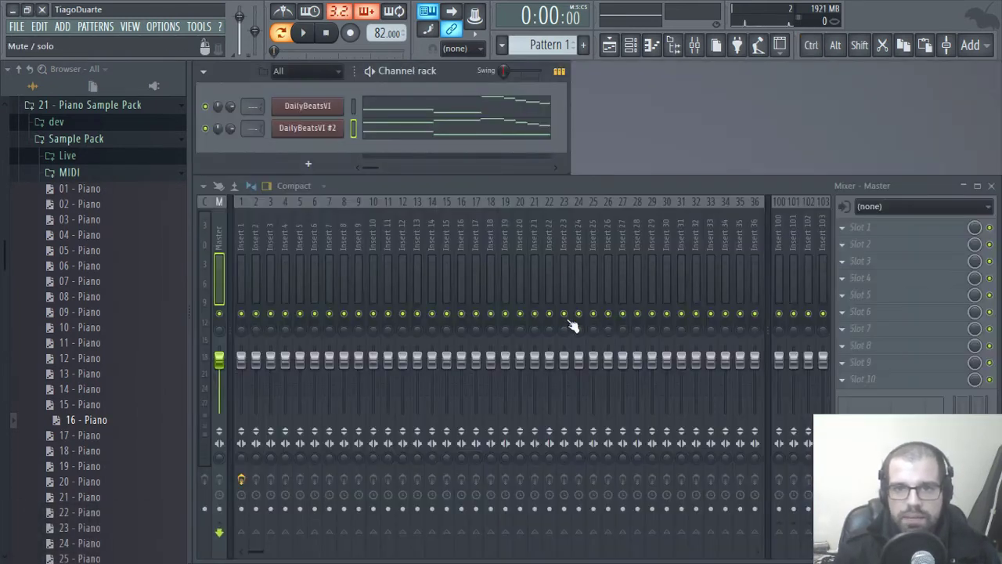
pyautogui.click(452, 117)
pyautogui.scroll(8, 547, 317)
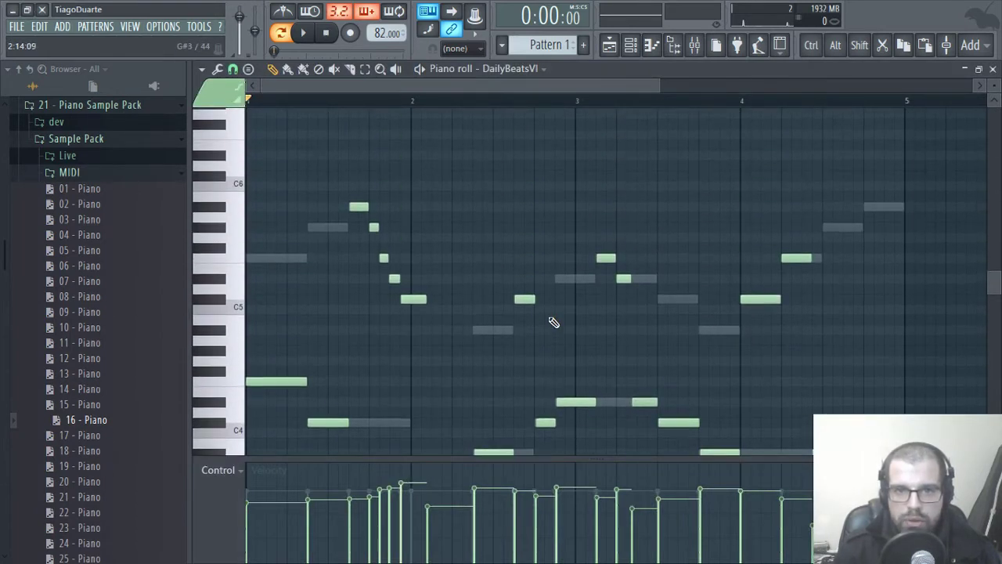
pyautogui.scroll(-4, 549, 321)
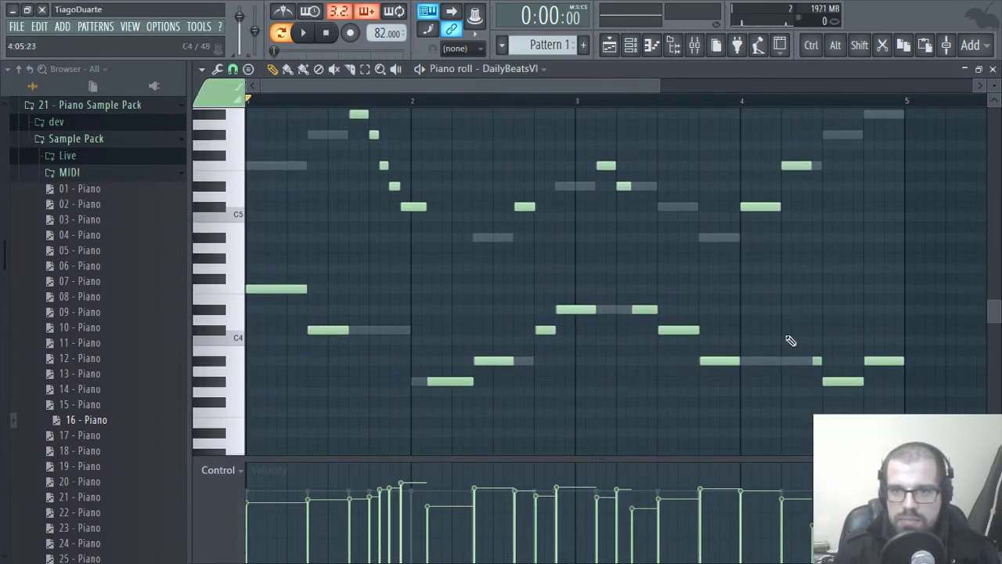
pyautogui.scroll(2, 834, 293)
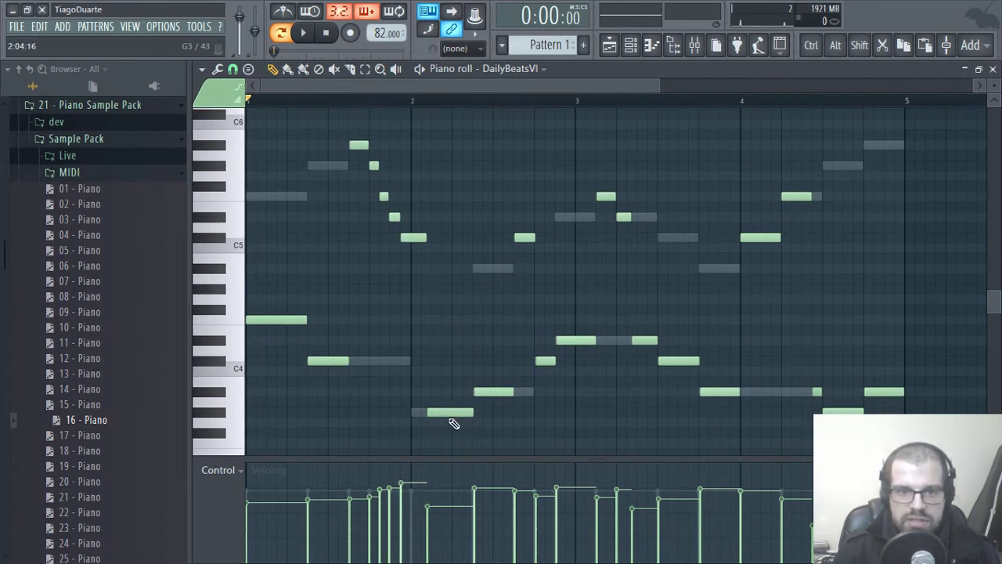
pyautogui.moveTo(451, 414)
pyautogui.mouseDown()
pyautogui.moveTo(432, 414)
pyautogui.moveTo(447, 416)
pyautogui.mouseUp()
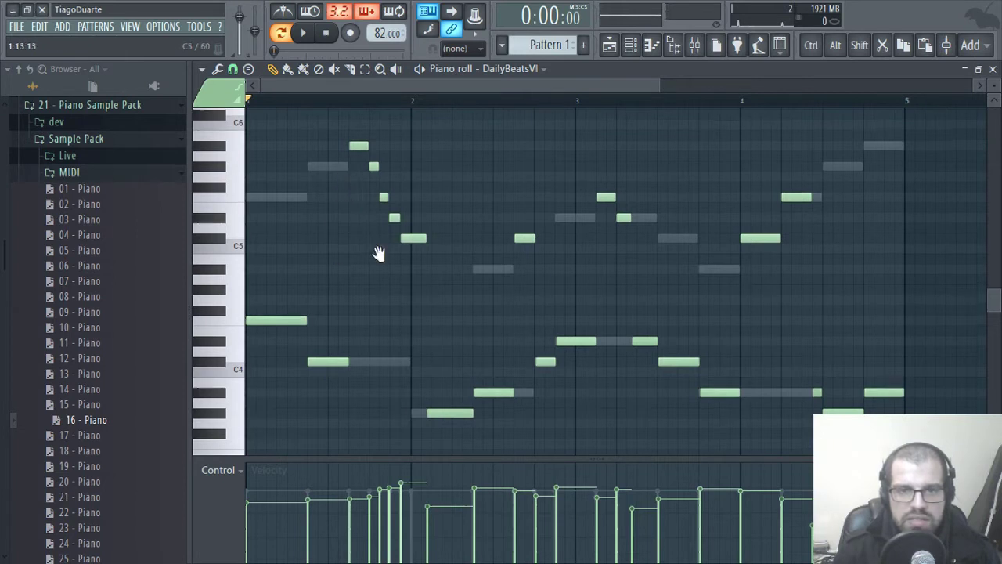
pyautogui.scroll(4, 431, 264)
pyautogui.scroll(-8, 441, 186)
pyautogui.scroll(5, 458, 264)
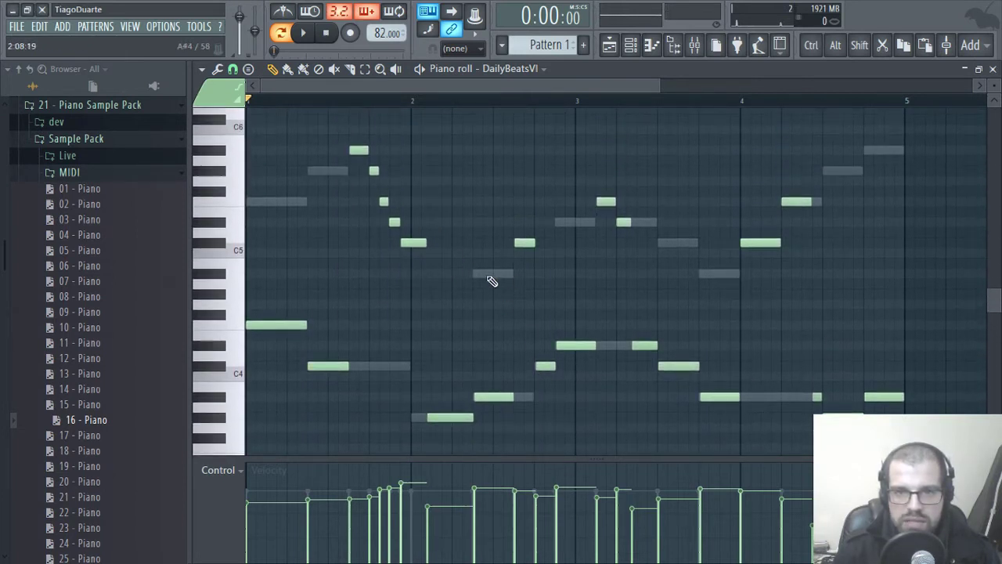
pyautogui.click(259, 202)
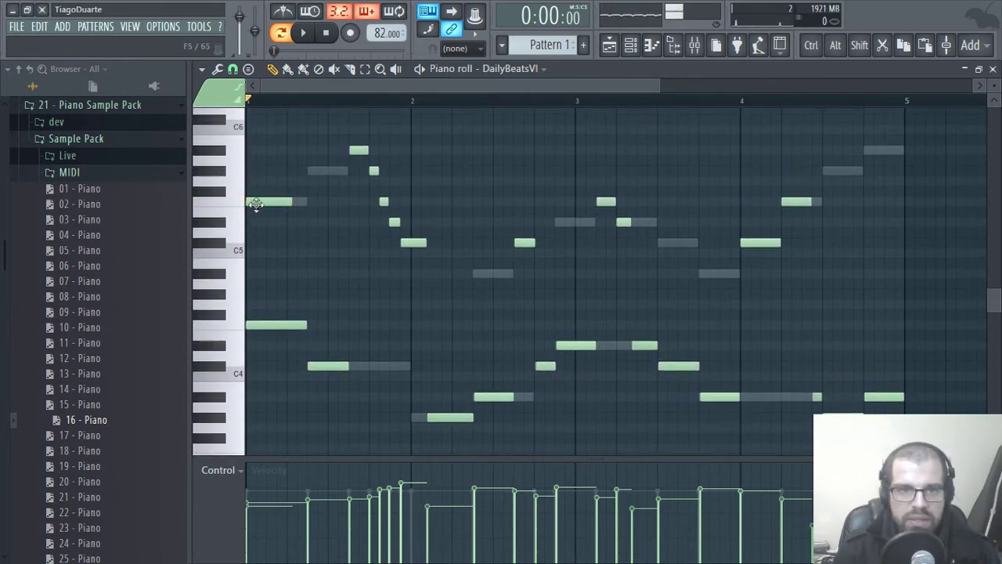
pyautogui.keyDown('ctrl'); pyautogui.click(281, 324); pyautogui.keyUp('ctrl')
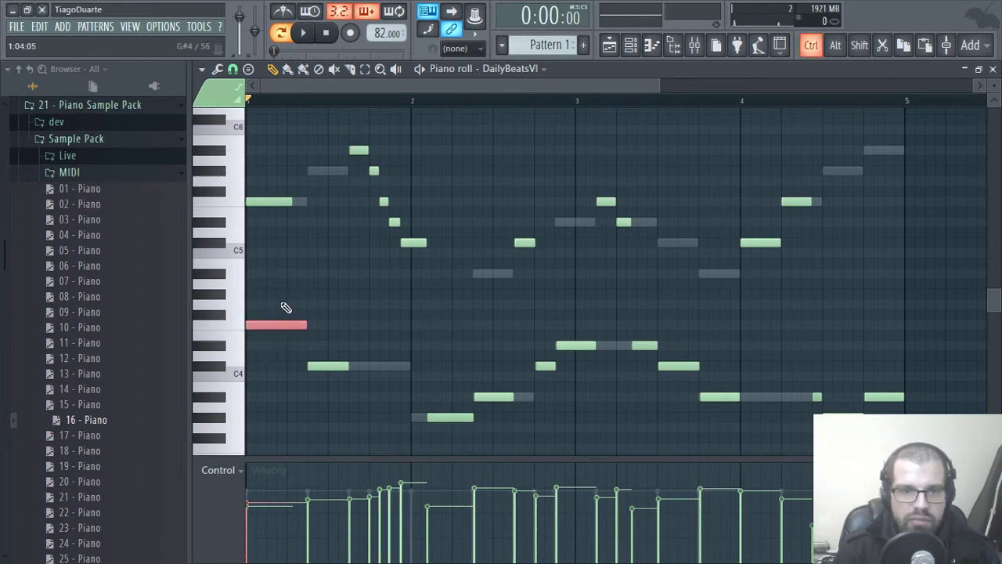
pyautogui.keyDown('ctrl'); pyautogui.click(237, 204); pyautogui.keyUp('ctrl')
pyautogui.rightClick(276, 202)
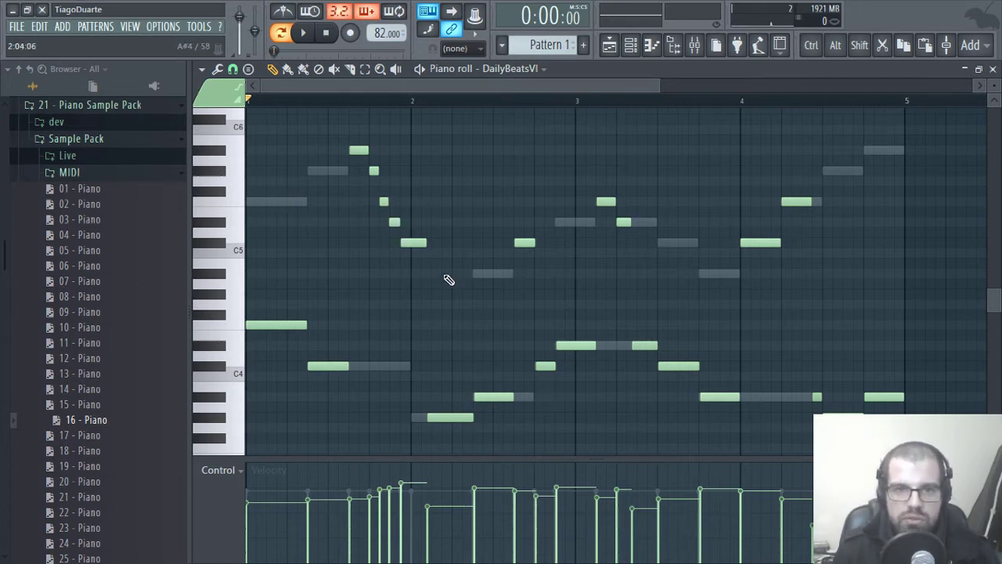
# Step: Examine closely how the converted notes' starts and lengths line up with the ghost notes from bar 1 through bar 3
pyautogui.scroll(4, 436, 256)
pyautogui.moveTo(465, 266); pyautogui.dragTo(300, 138)
pyautogui.keyDown('ctrl'); pyautogui.click(337, 279); pyautogui.keyUp('ctrl')
pyautogui.moveTo(331, 255); pyautogui.dragTo(514, 320)
pyautogui.moveTo(479, 191); pyautogui.dragTo(667, 347)
pyautogui.click(573, 364)
pyautogui.moveTo(573, 364); pyautogui.dragTo(683, 294)
pyautogui.moveTo(505, 157)
pyautogui.mouseDown()
pyautogui.moveTo(696, 316)
pyautogui.moveTo(493, 166)
pyautogui.mouseUp()
pyautogui.click(505, 192)
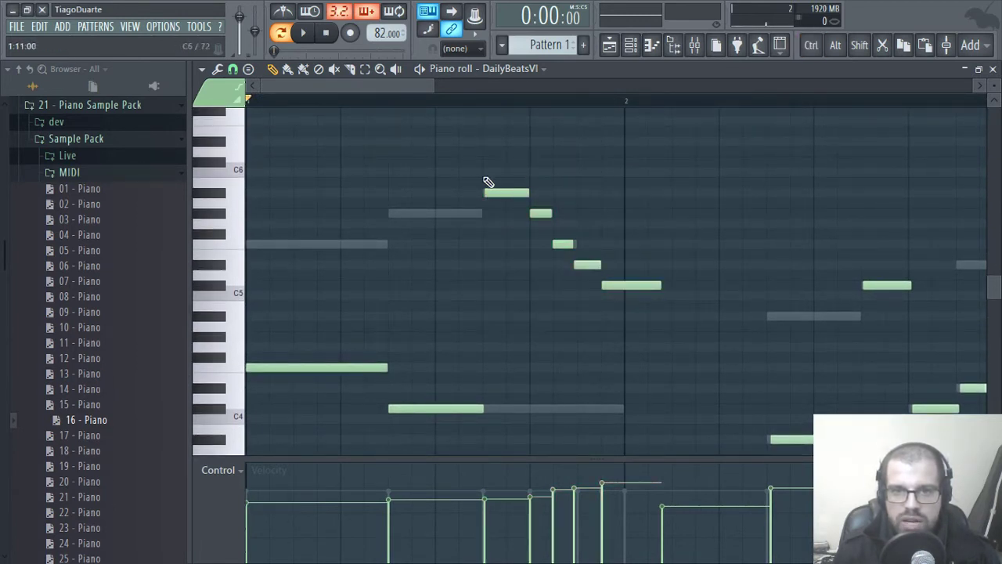
pyautogui.moveTo(689, 356)
pyautogui.mouseDown()
pyautogui.moveTo(436, 217)
pyautogui.moveTo(425, 262)
pyautogui.moveTo(378, 190)
pyautogui.moveTo(438, 215)
pyautogui.moveTo(715, 222)
pyautogui.moveTo(462, 219)
pyautogui.moveTo(496, 332)
pyautogui.mouseUp()
pyautogui.moveTo(311, 436); pyautogui.dragTo(664, 320)
pyautogui.click(665, 320)
pyautogui.moveTo(481, 227)
pyautogui.mouseDown()
pyautogui.moveTo(480, 208)
pyautogui.moveTo(481, 227)
pyautogui.mouseUp()
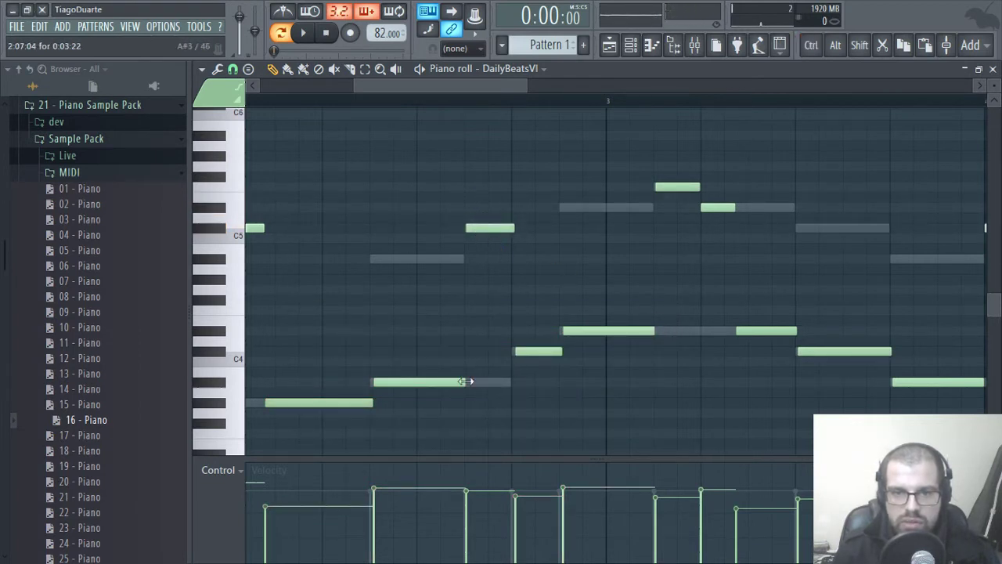
# Step: Extend bar 2's A#3 note and bar 3's first D#4 note to their ghost notes' ends, deleting the second D#4 fragment
pyautogui.moveTo(465, 381); pyautogui.dragTo(504, 382)
pyautogui.scroll(-3, 532, 360)
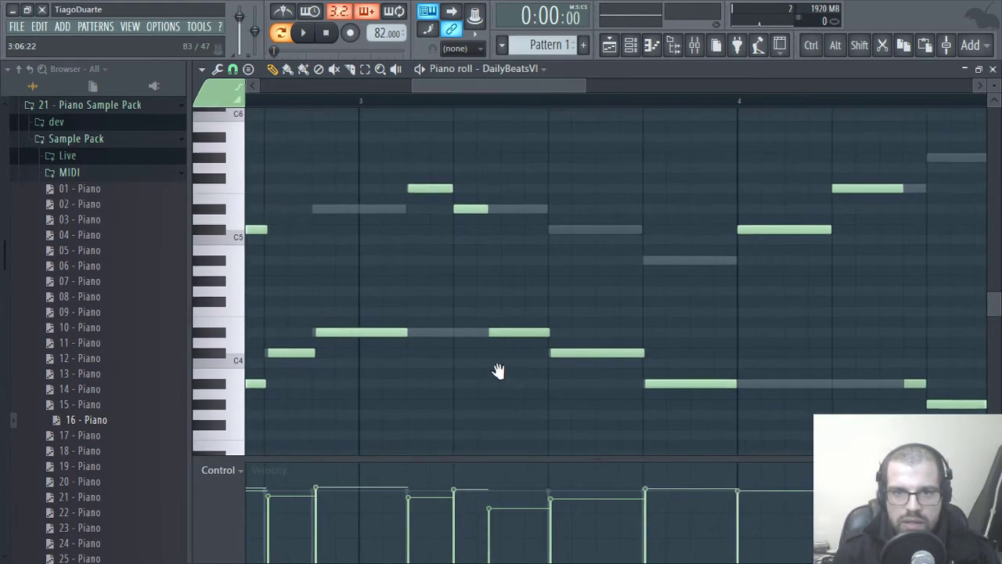
pyautogui.click(507, 327)
pyautogui.moveTo(506, 322); pyautogui.dragTo(525, 331)
pyautogui.rightClick(525, 331)
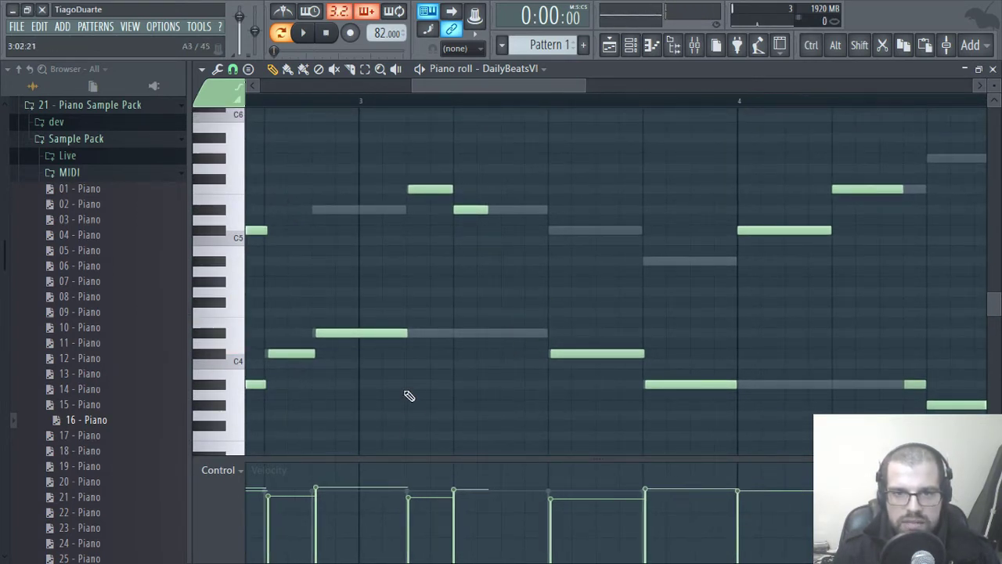
pyautogui.moveTo(403, 331); pyautogui.dragTo(550, 340)
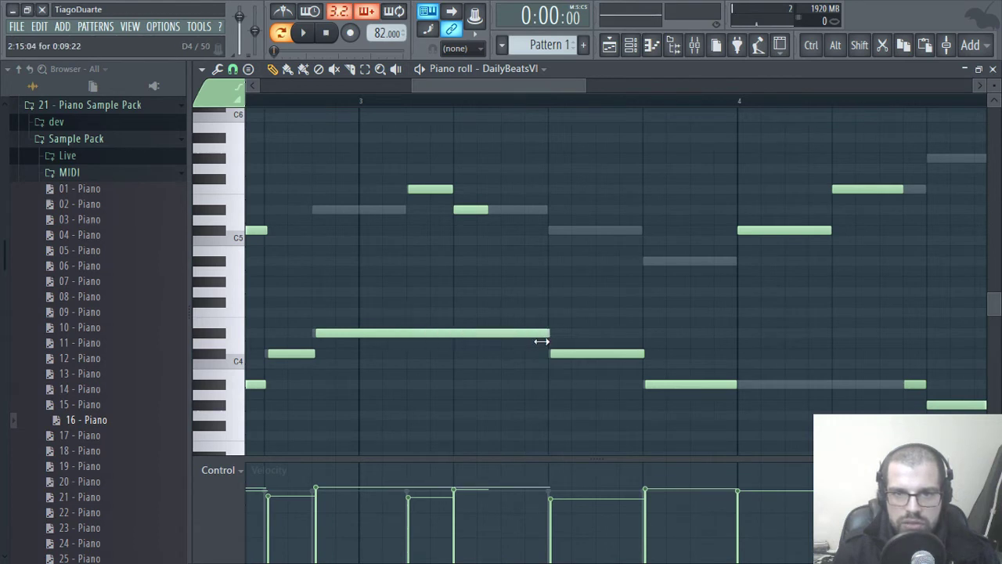
# Step: Transpose the last two notes of bar 4, G#3 and A#3, up two octaves onto the upper ghost notes
pyautogui.moveTo(754, 390); pyautogui.dragTo(377, 417)
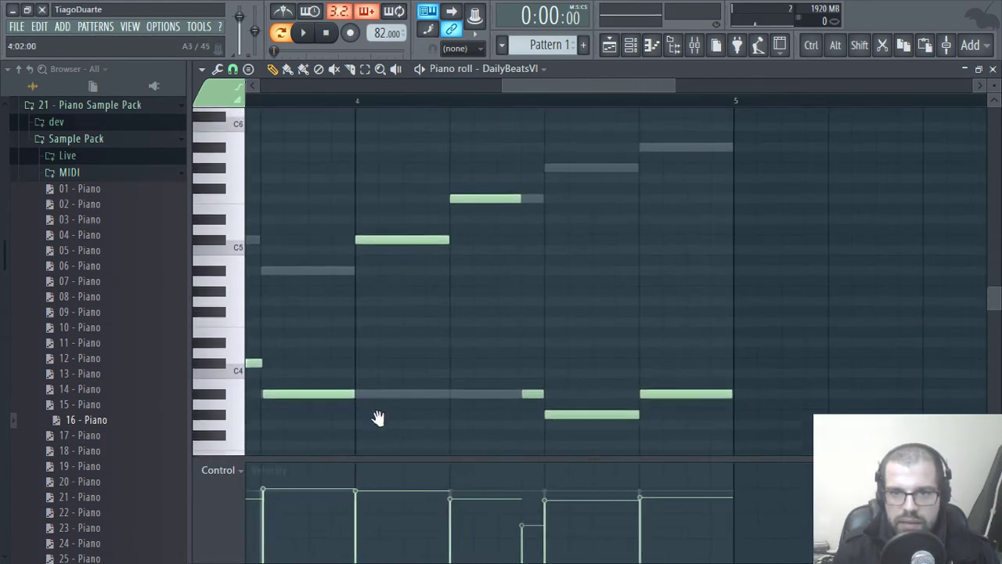
pyautogui.moveTo(602, 432)
pyautogui.mouseDown()
pyautogui.moveTo(600, 412)
pyautogui.moveTo(600, 431)
pyautogui.mouseUp()
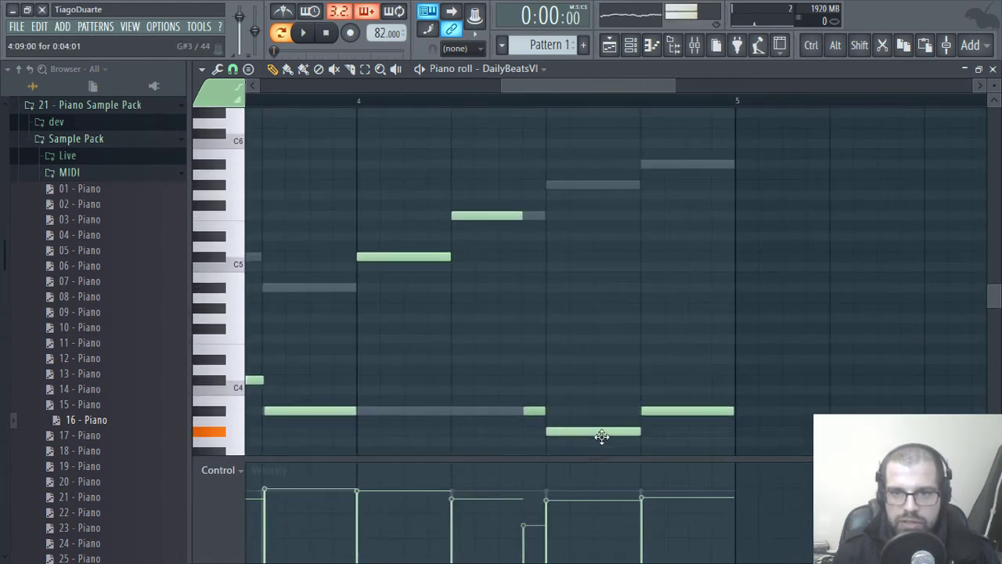
pyautogui.moveTo(670, 384); pyautogui.dragTo(566, 433)
pyautogui.hotkey('ctrl', 'Up')
pyautogui.hotkey('ctrl', 'Up')
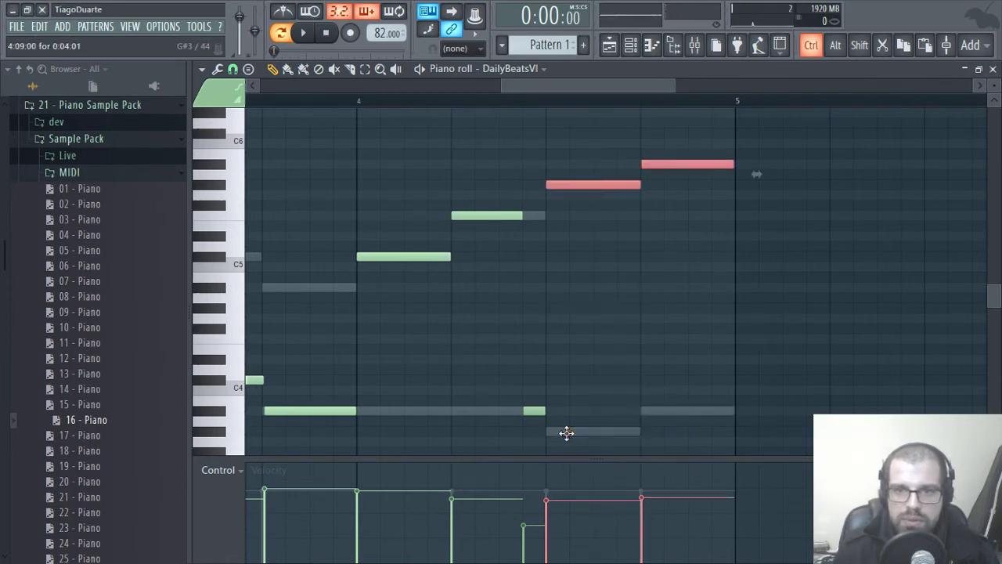
# Step: Shift the two selected notes down two octaves and back up repeatedly to compare both ghost note positions
pyautogui.hotkey('ctrl', 'Down')
pyautogui.hotkey('ctrl', 'Down')
pyautogui.hotkey('ctrl', 'Up')
pyautogui.hotkey('ctrl', 'Up')
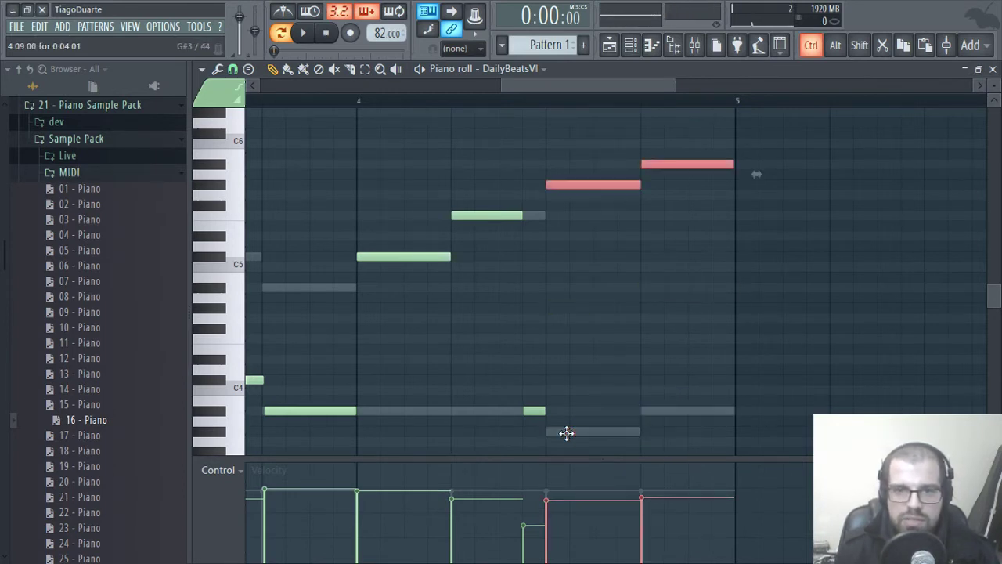
pyautogui.hotkey('ctrl', 'Down')
pyautogui.hotkey('ctrl', 'Down')
pyautogui.hotkey('ctrl', 'Up')
pyautogui.hotkey('ctrl', 'Up')
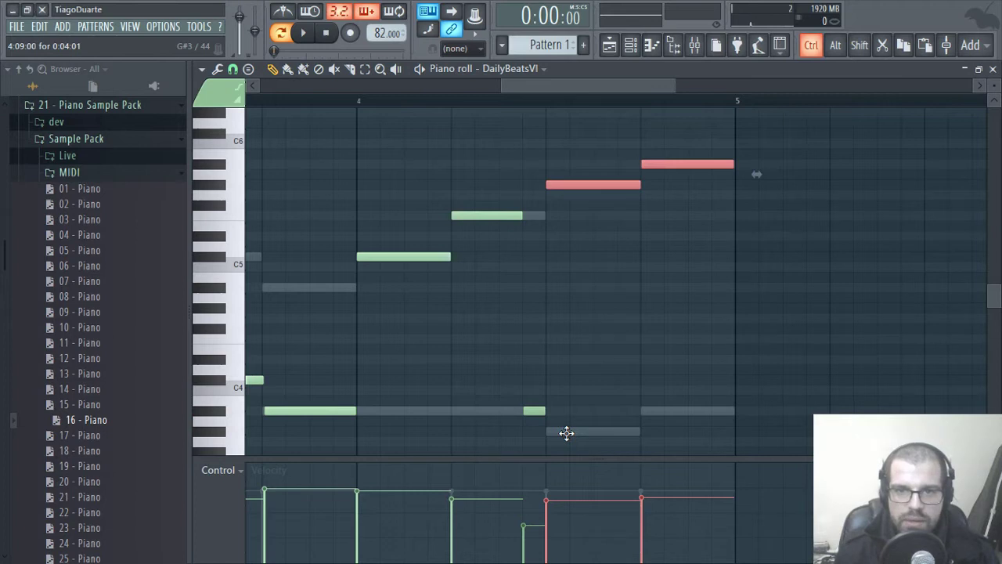
pyautogui.hotkey('ctrl', 'Down')
pyautogui.hotkey('ctrl', 'Down')
pyautogui.hotkey('ctrl', 'Up')
pyautogui.hotkey('ctrl', 'Up')
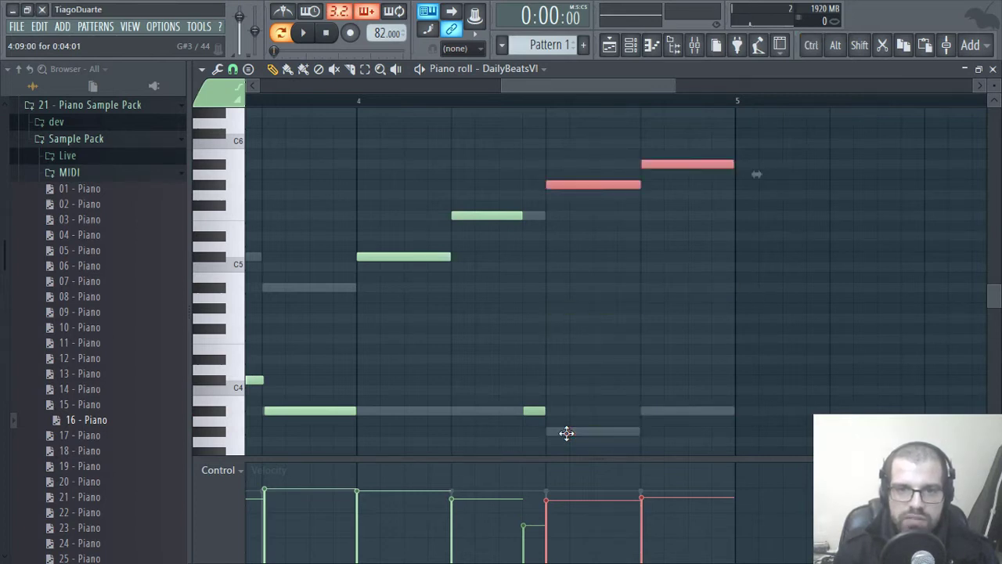
# Step: Delete the short A#3 note in the middle of bar 4 and deselect all notes
pyautogui.rightClick(535, 411)
pyautogui.scroll(-2, 543, 392)
pyautogui.scroll(-2, 553, 376)
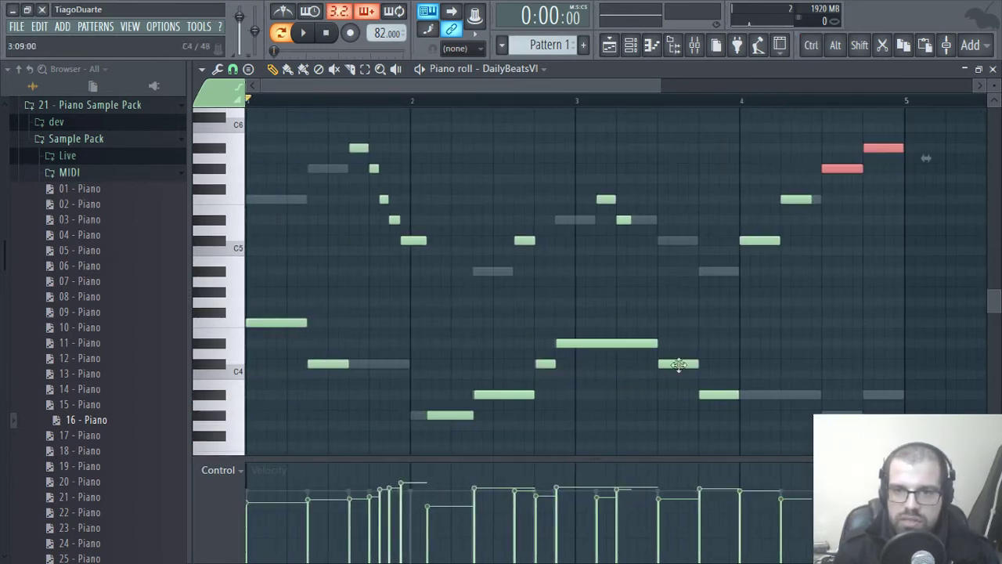
pyautogui.click(890, 356)
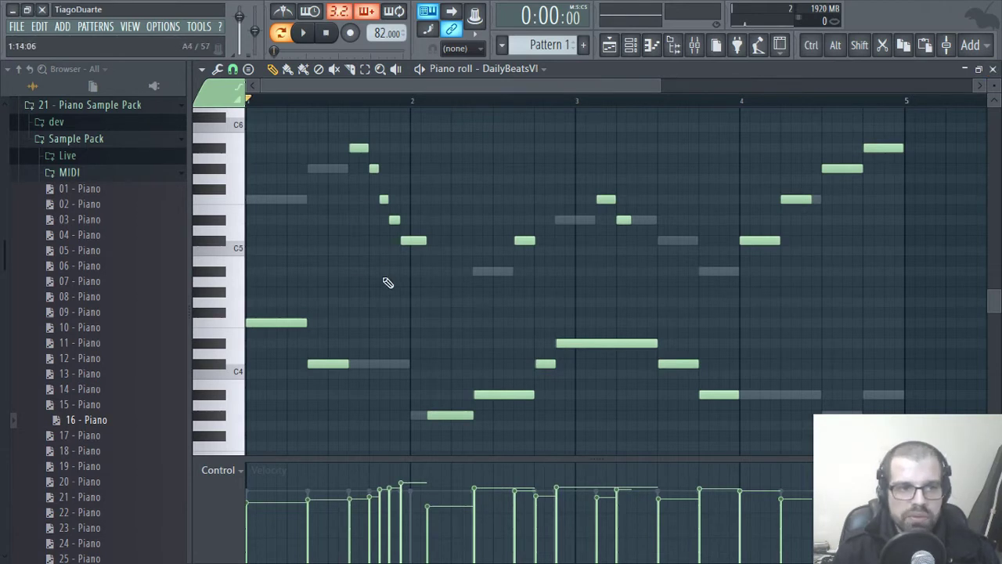
pyautogui.moveTo(929, 123); pyautogui.dragTo(259, 443)
pyautogui.click(288, 440)
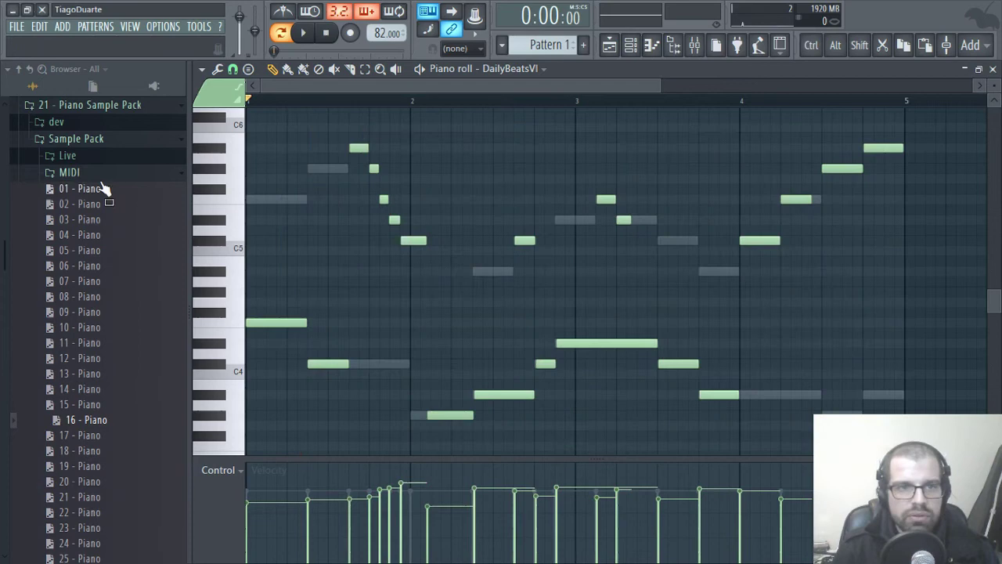
# Step: Collapse the piano pack and open the Sample Pack folder inside 17 - BassLine Sample Pack
pyautogui.click(79, 139)
pyautogui.click(92, 105)
pyautogui.scroll(4, 133, 265)
pyautogui.scroll(1, 137, 261)
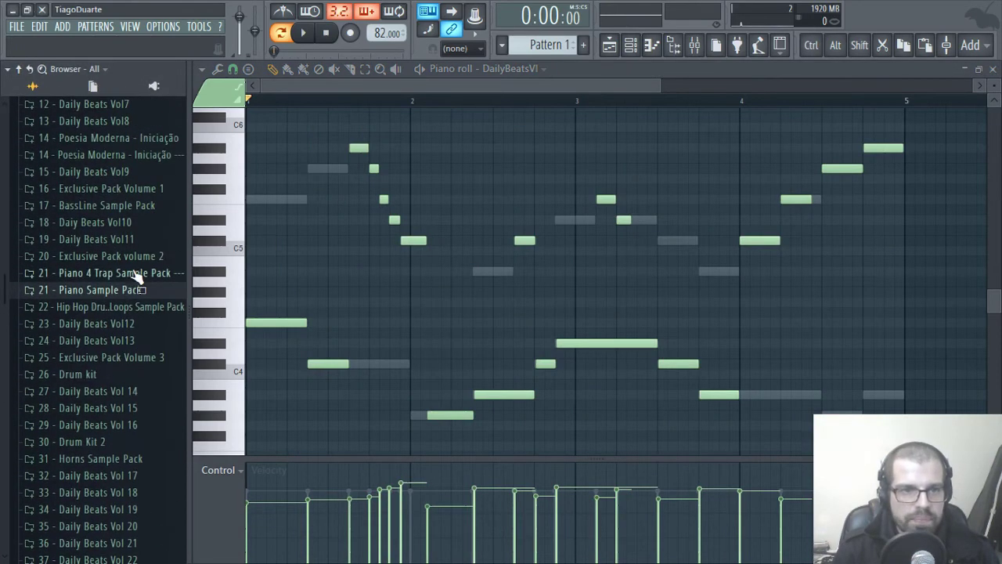
pyautogui.click(106, 207)
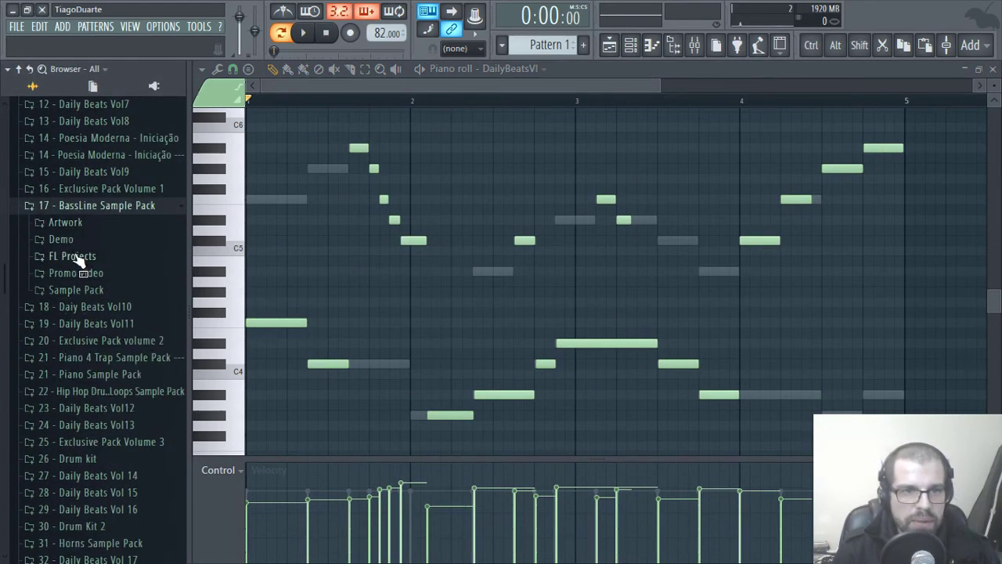
pyautogui.click(78, 290)
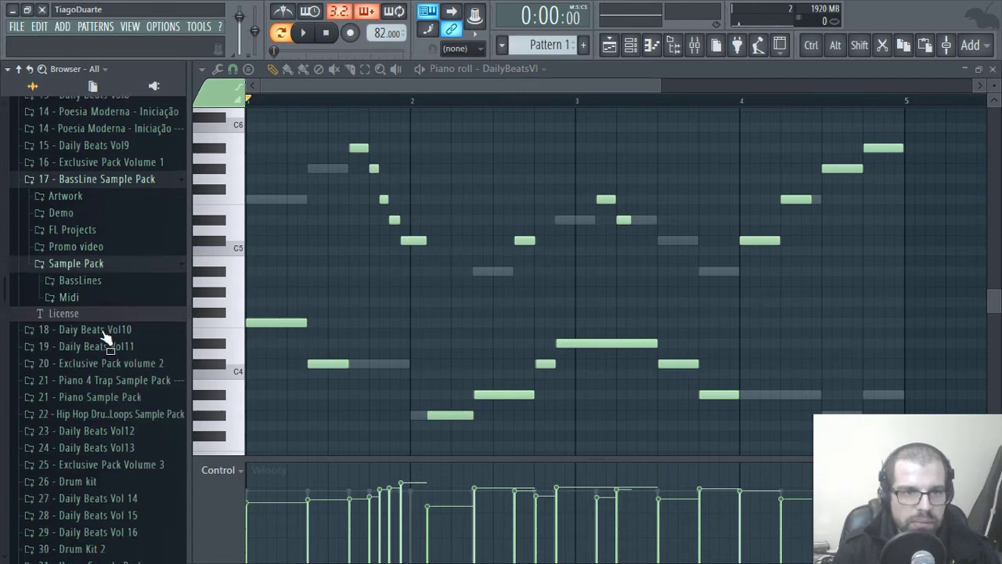
# Step: Check the pack's Midi folder, expand its BassLines folder and preview Bass line 15 - 88 bpm
pyautogui.scroll(-3, 47, 235)
pyautogui.click(81, 200)
pyautogui.click(81, 201)
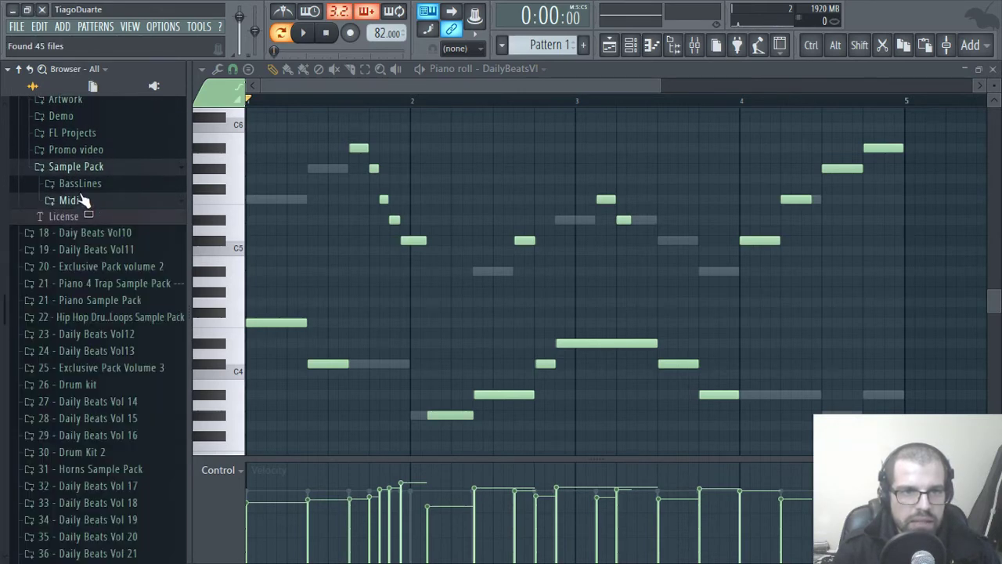
pyautogui.click(82, 183)
pyautogui.click(86, 184)
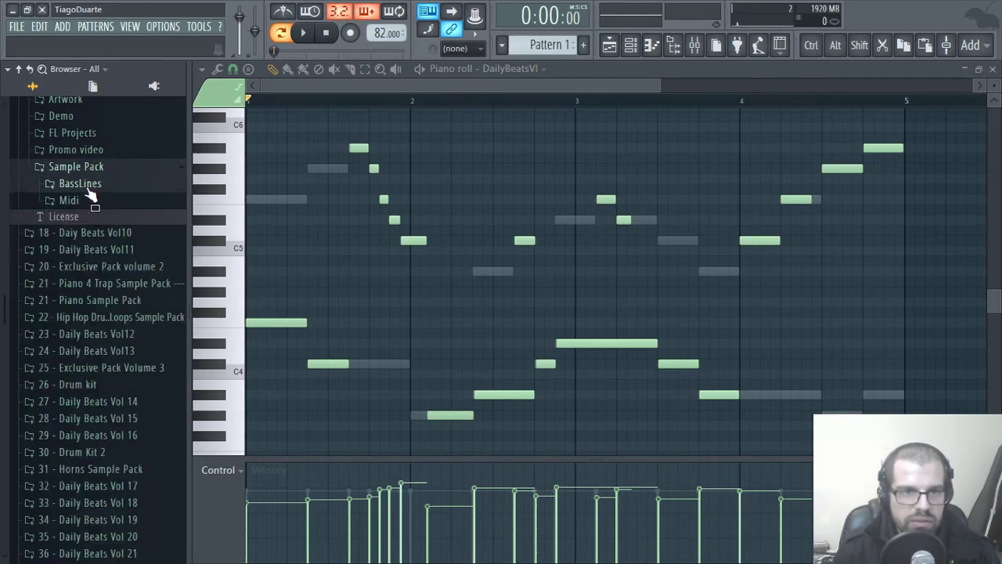
pyautogui.click(87, 200)
pyautogui.click(83, 184)
pyautogui.scroll(-4, 110, 296)
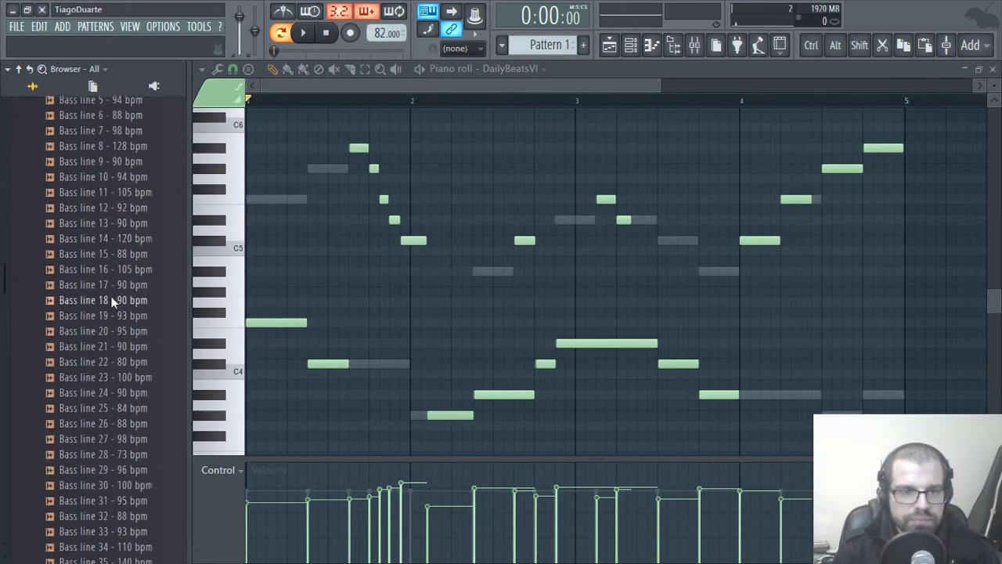
pyautogui.click(78, 231)
pyautogui.scroll(4, 126, 261)
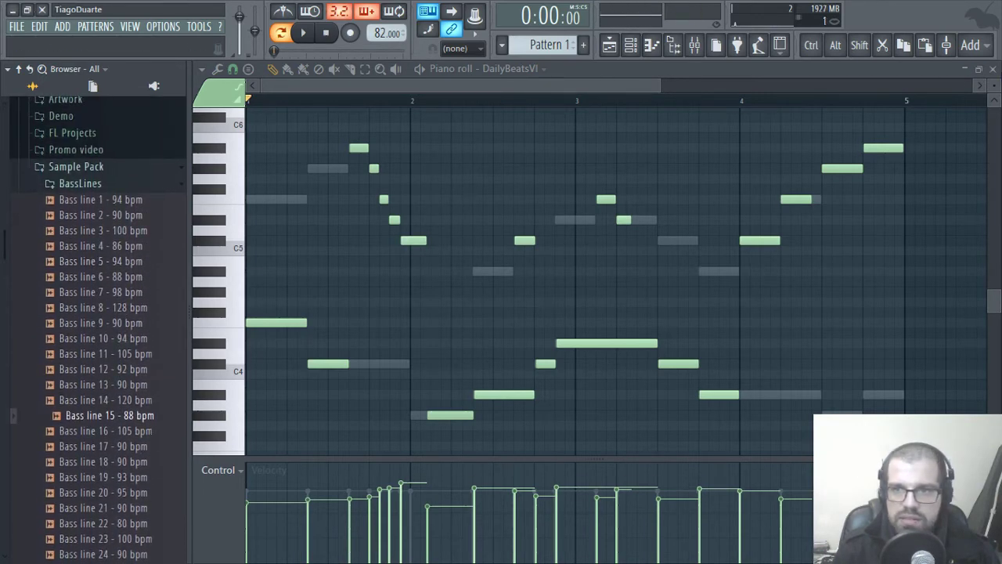
# Step: Close the piano roll and delete the clip in the playlist
pyautogui.click(991, 69)
pyautogui.click(330, 33)
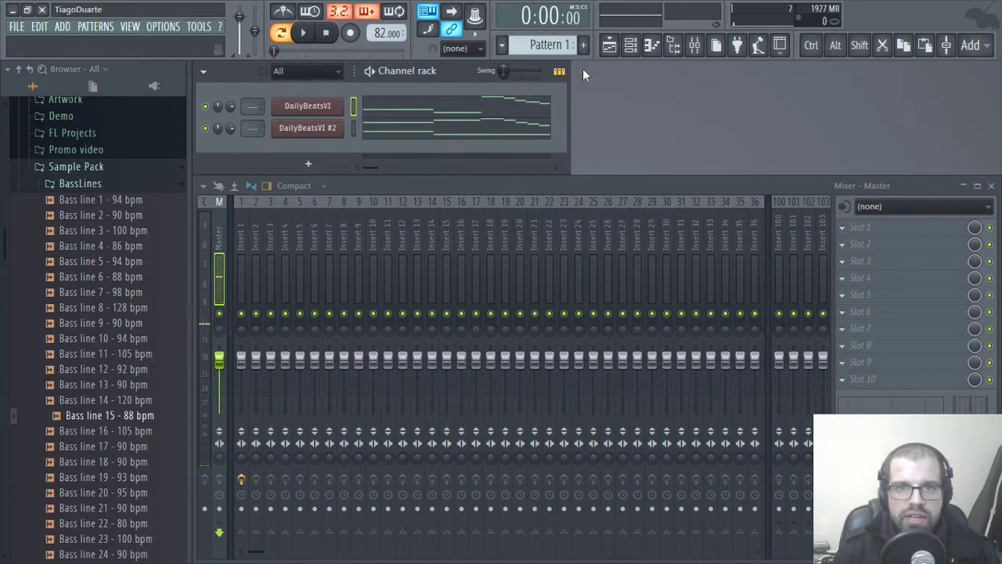
pyautogui.click(609, 44)
pyautogui.rightClick(496, 141)
pyautogui.click(992, 69)
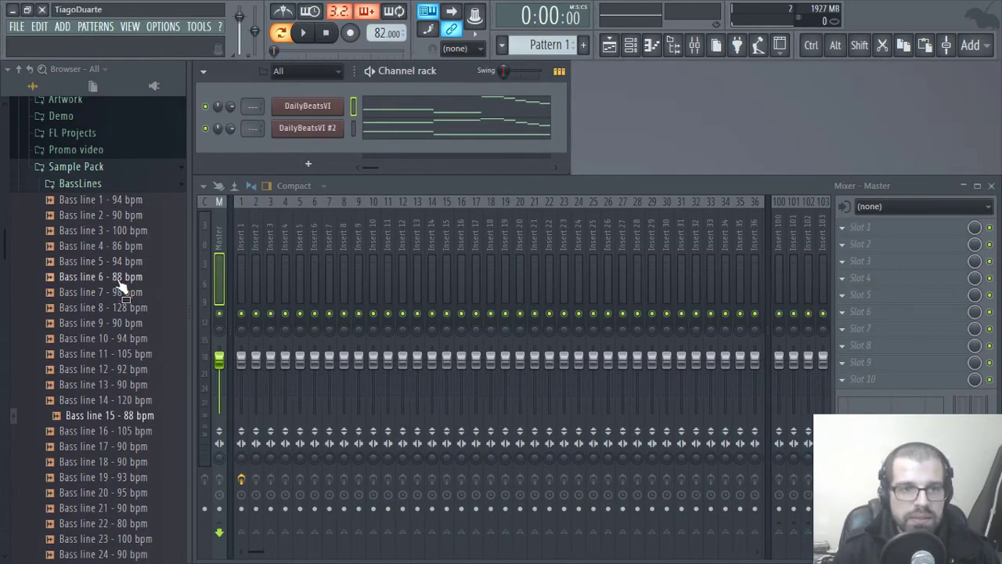
# Step: Audition several BassLines samples, including Bass lines 18, 25, 27, 33 and 31, ending with Bass line 17 - 90 bpm
pyautogui.scroll(-2, 130, 314)
pyautogui.click(121, 400)
pyautogui.scroll(-4, 103, 391)
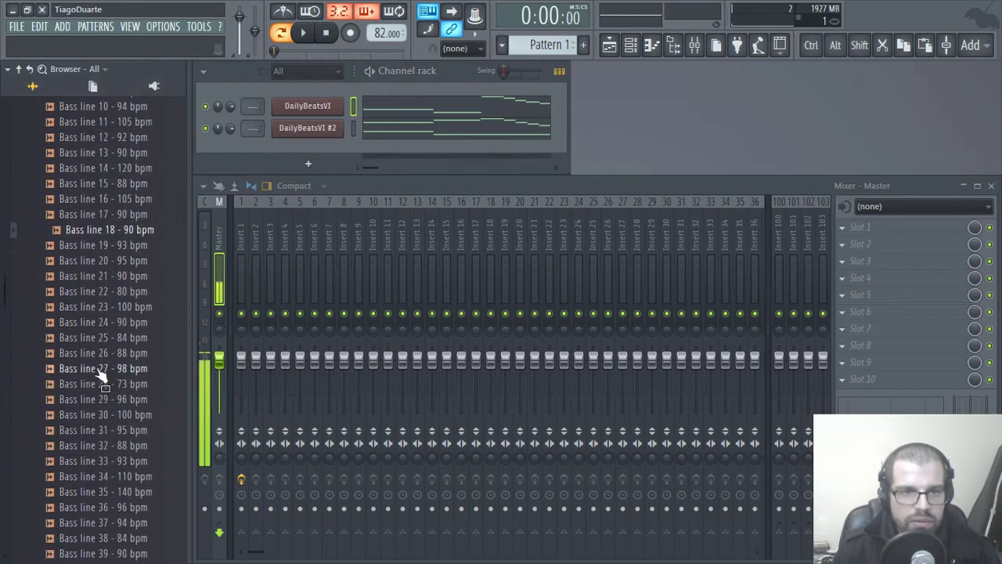
pyautogui.click(110, 324)
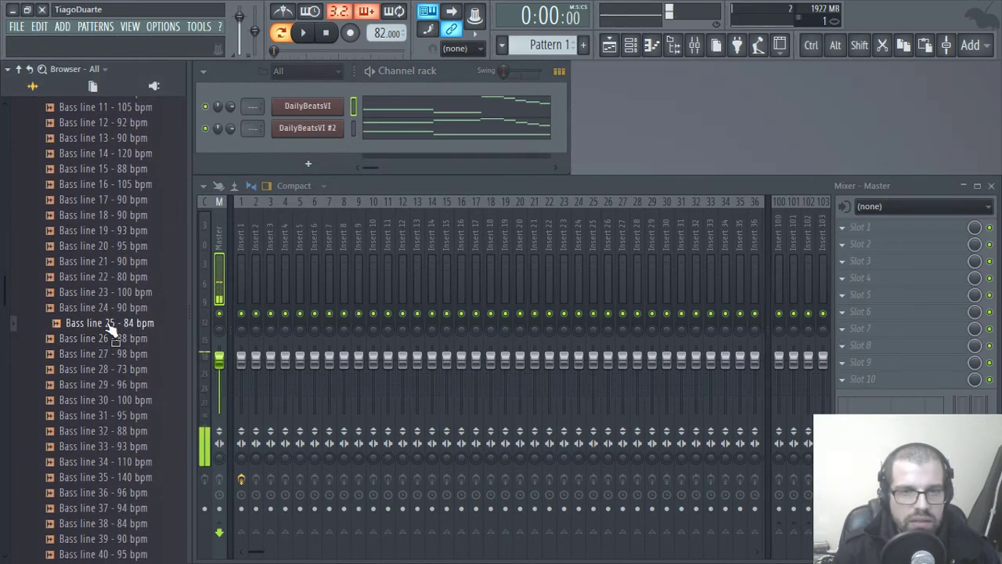
pyautogui.click(108, 353)
pyautogui.scroll(-4, 100, 364)
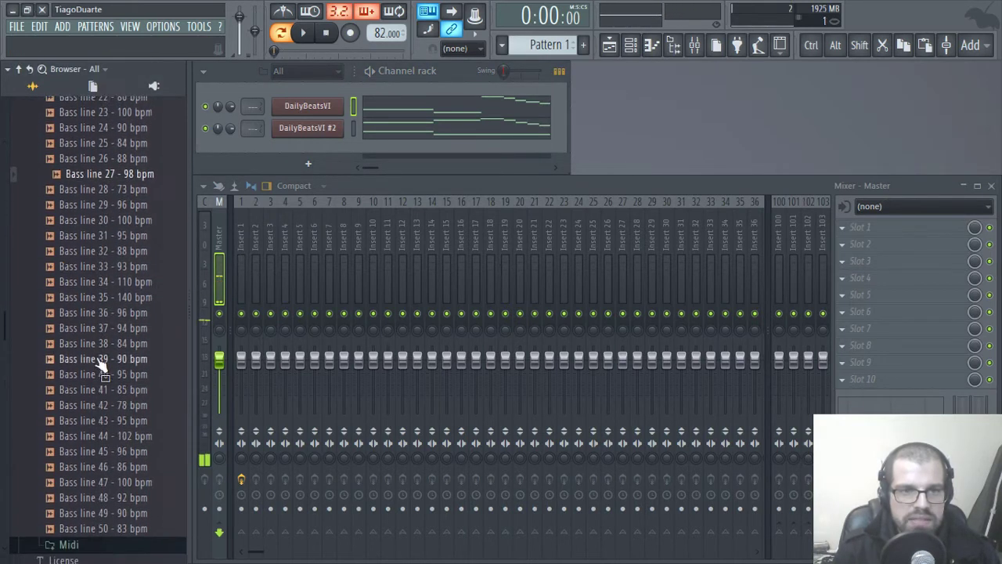
pyautogui.click(112, 291)
pyautogui.click(107, 262)
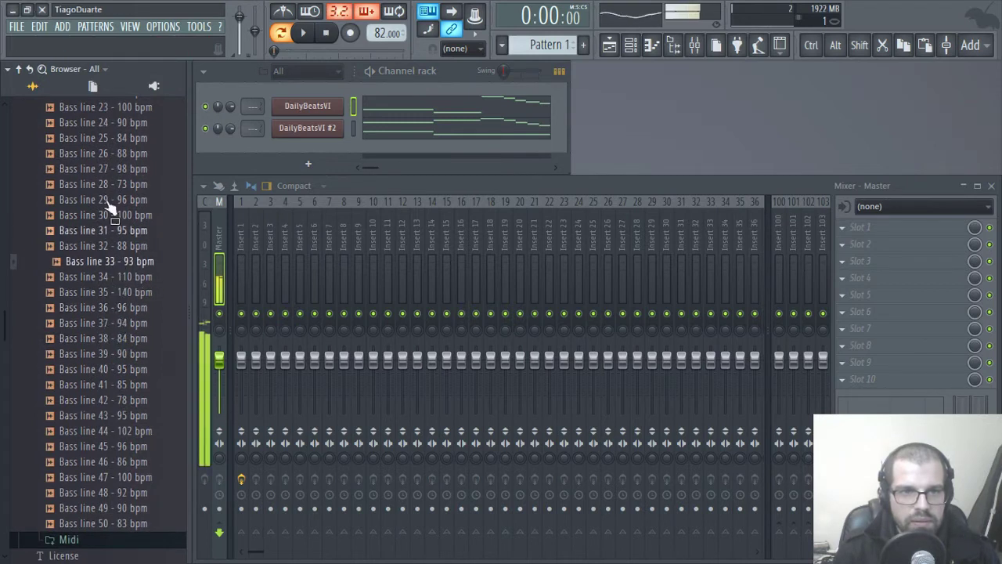
pyautogui.click(111, 231)
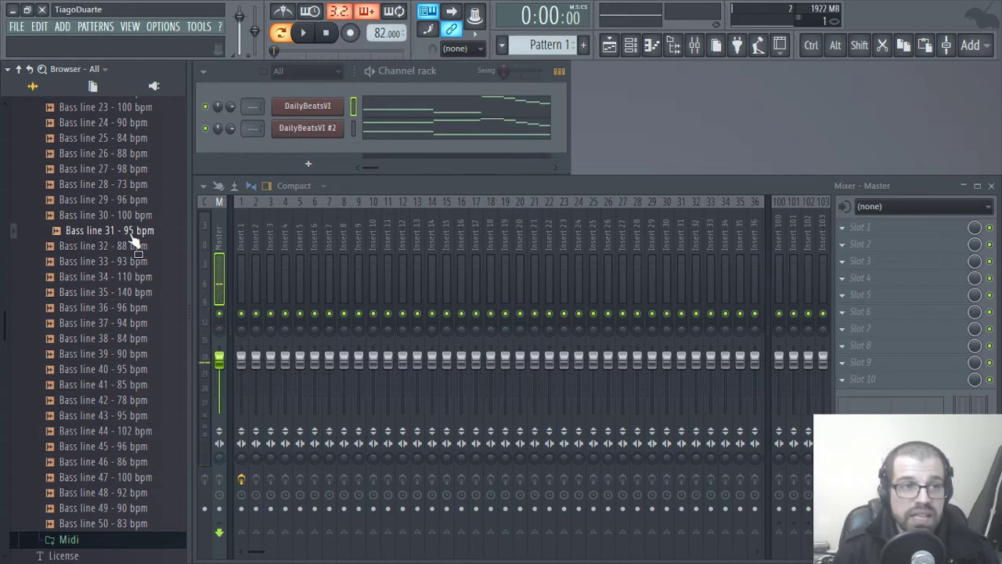
pyautogui.scroll(3, 137, 289)
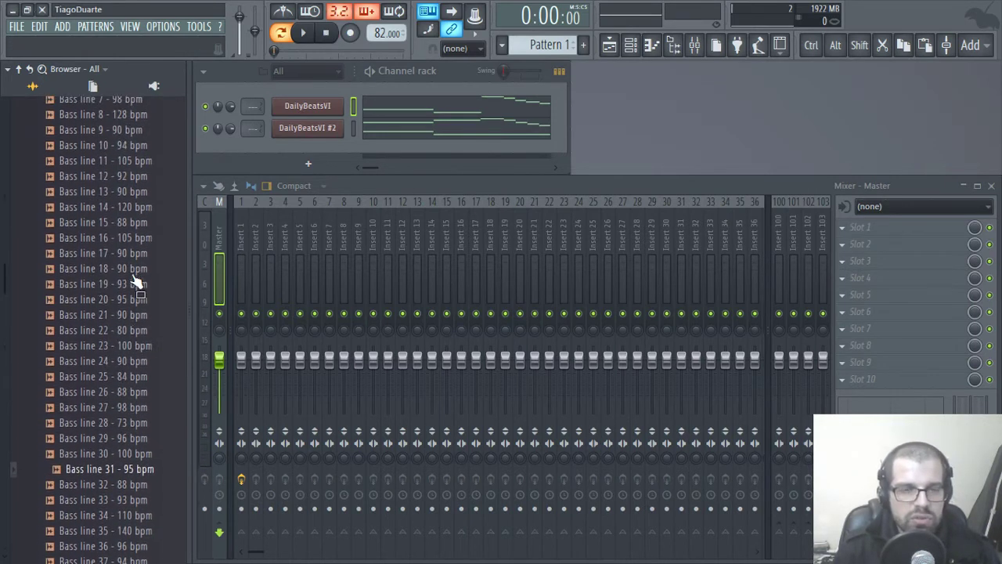
pyautogui.click(117, 261)
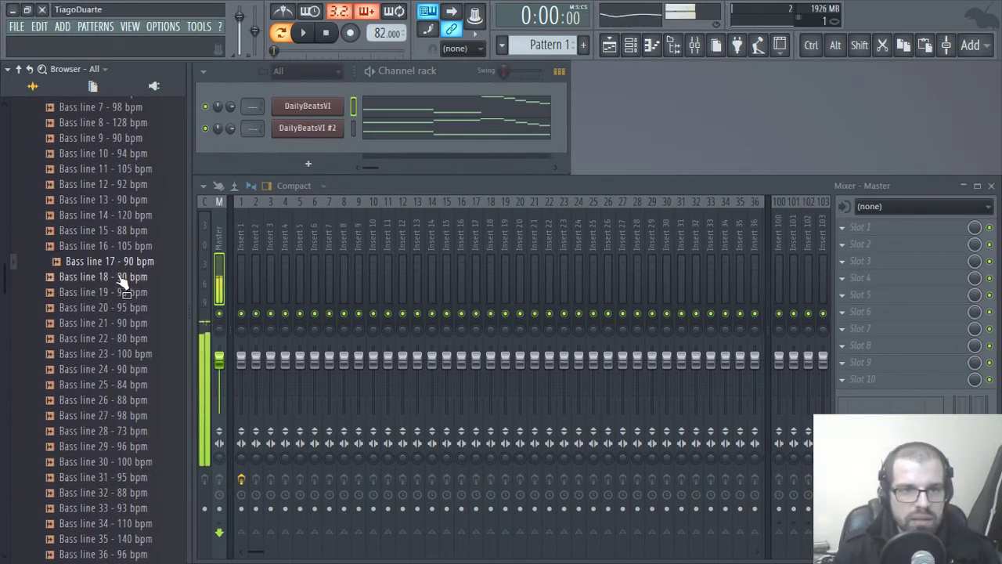
pyautogui.press('space')
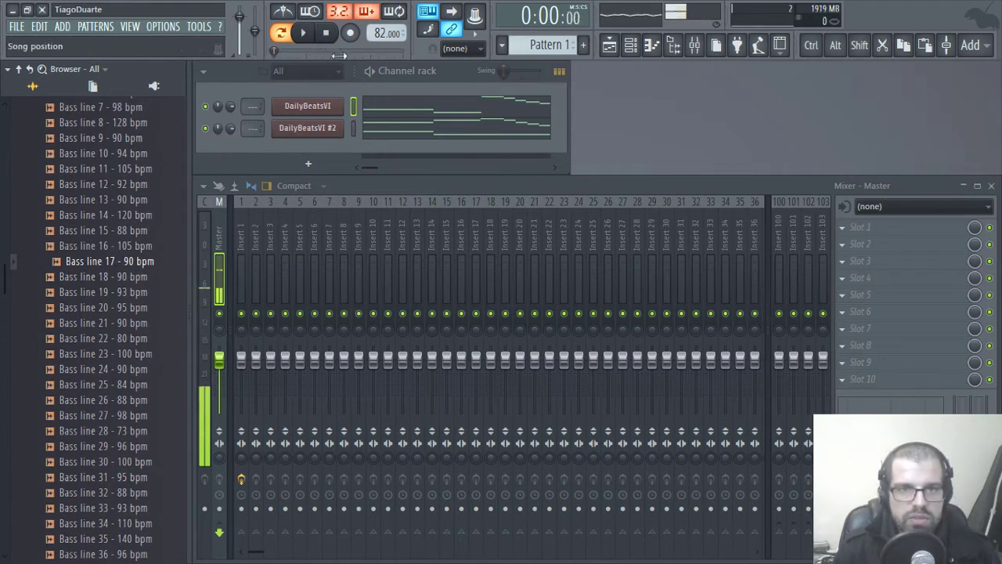
# Step: Mute both DailyBeatsVI channels and bring up the Newtone editor from mixer Insert 1
pyautogui.moveTo(205, 107); pyautogui.dragTo(204, 133)
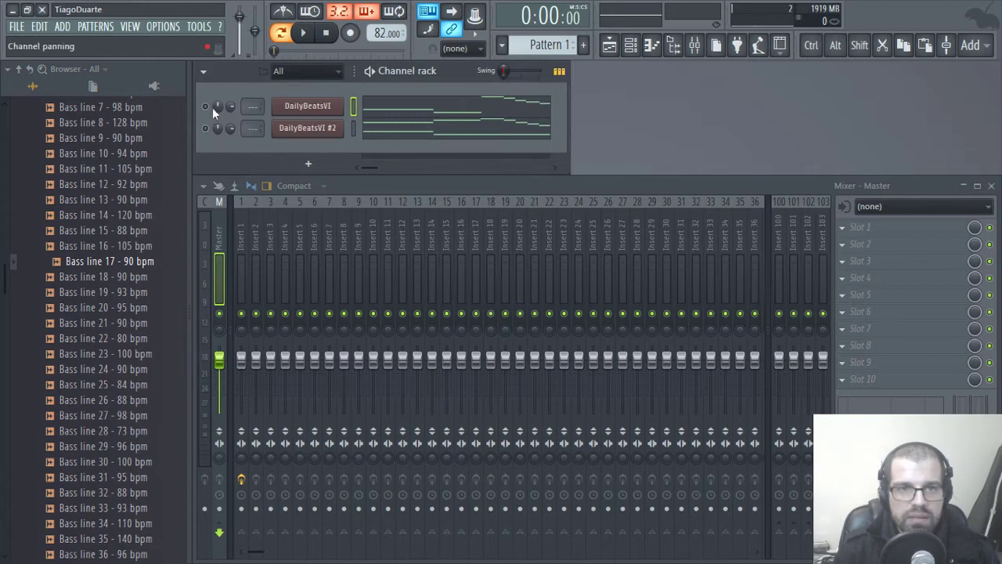
pyautogui.click(239, 236)
pyautogui.click(899, 229)
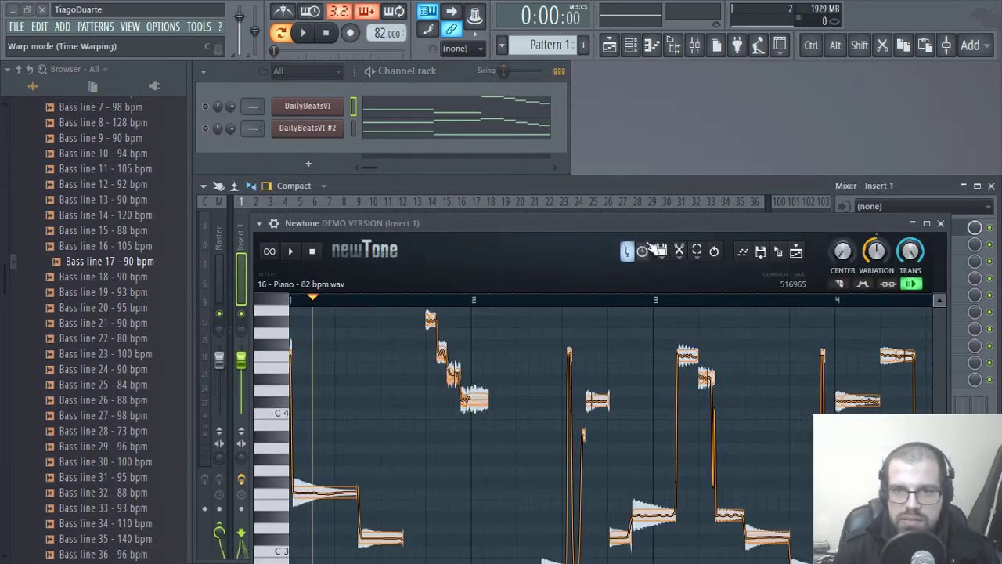
pyautogui.moveTo(654, 224); pyautogui.dragTo(617, 73)
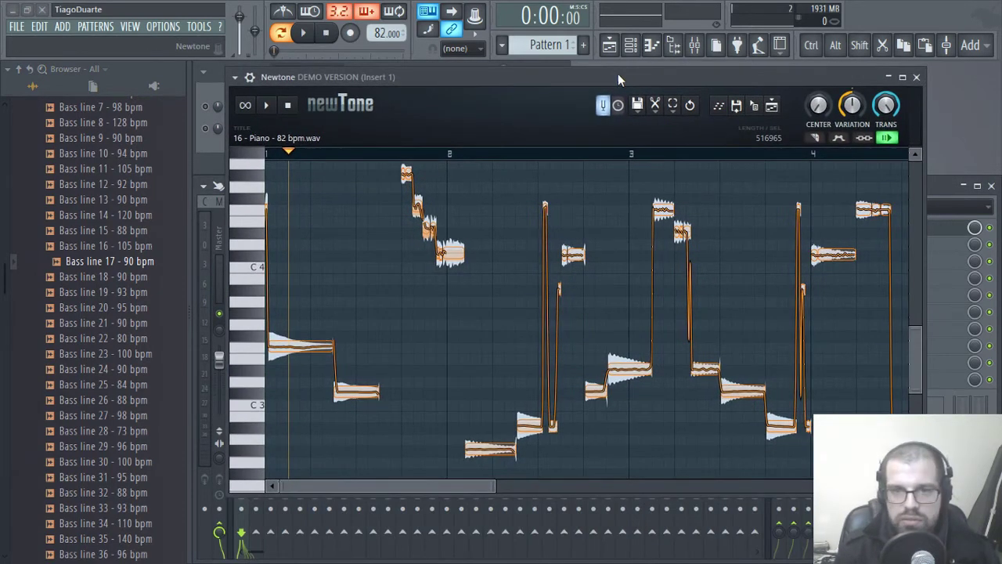
# Step: Clear all the piano notes from Newtone and load the Bass line 17 - 90 bpm sample into it
pyautogui.scroll(-2, 636, 262)
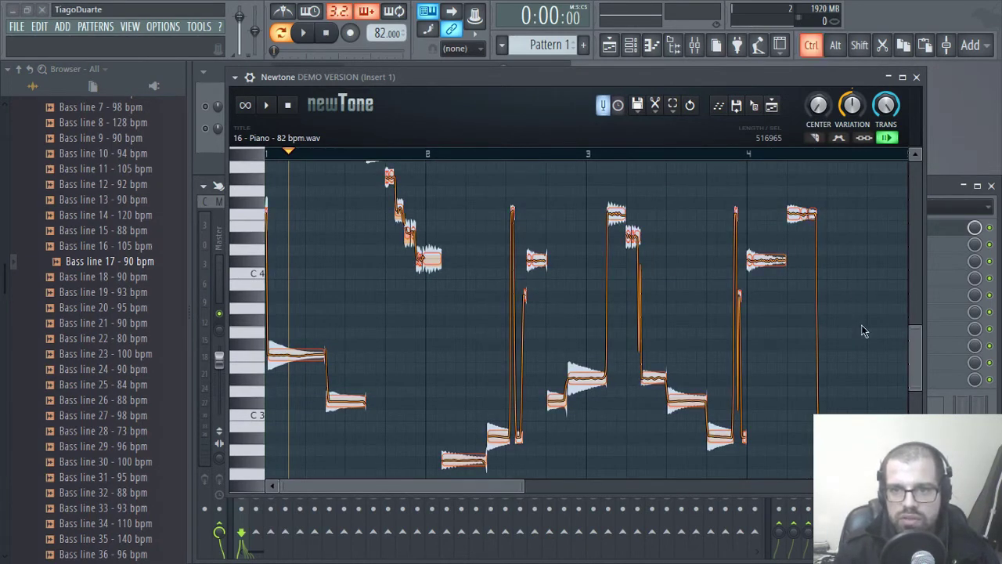
pyautogui.press('Delete')
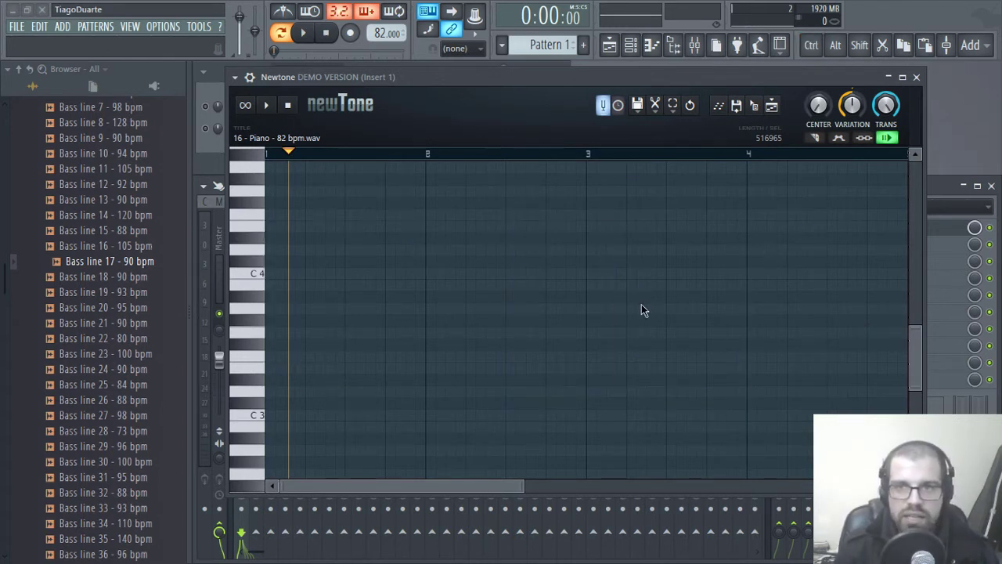
pyautogui.moveTo(141, 261); pyautogui.dragTo(383, 270)
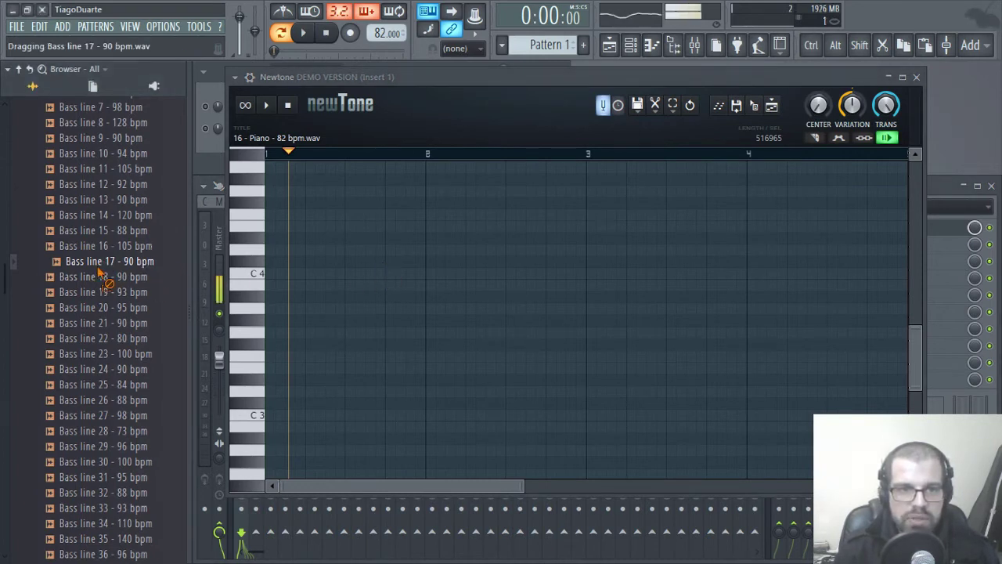
# Step: Set the project tempo to 90 BPM and load the Bass line 17 - 90 bpm sample into Newtone
pyautogui.moveTo(101, 274); pyautogui.dragTo(111, 262)
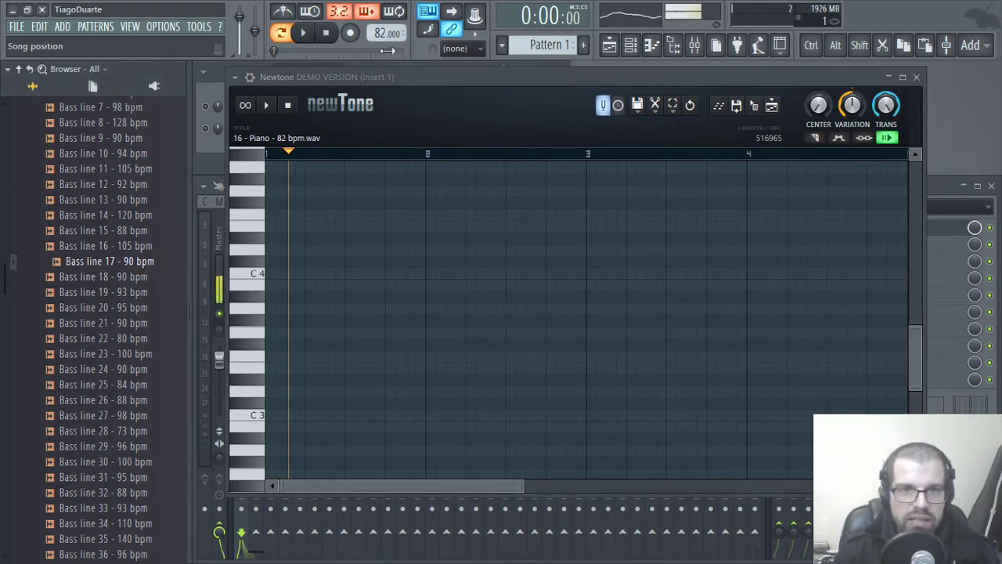
pyautogui.moveTo(381, 34); pyautogui.dragTo(380, 15)
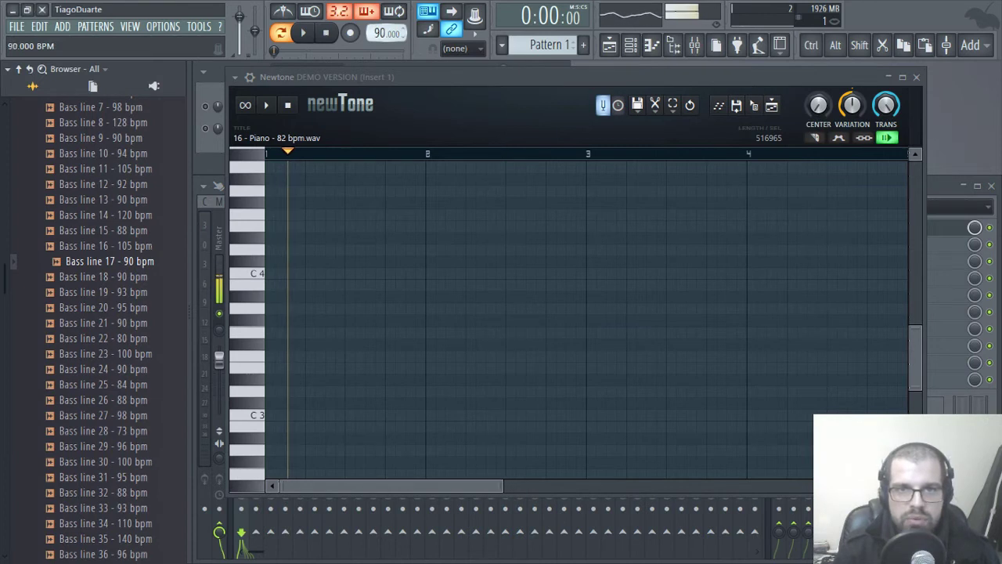
pyautogui.moveTo(101, 263); pyautogui.dragTo(420, 261)
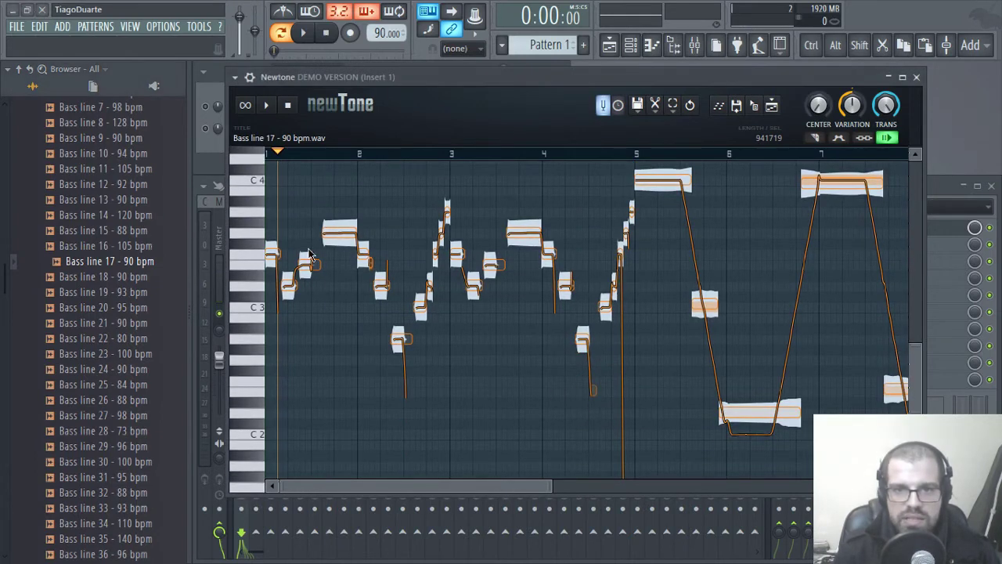
# Step: Examine the bass notes detected in Newtone across the whole length and pitch range of the sample
pyautogui.scroll(4, 717, 365)
pyautogui.scroll(-6, 718, 365)
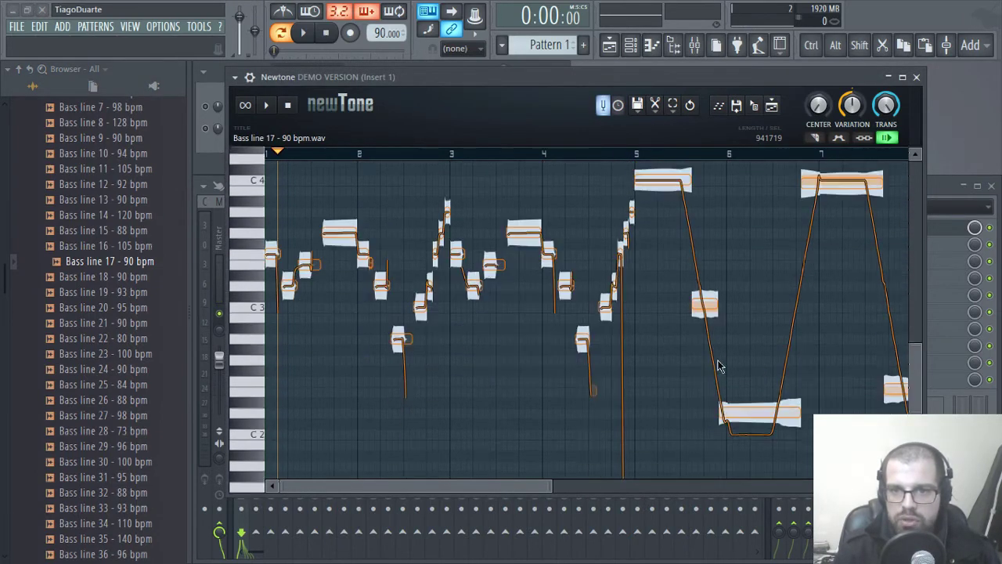
pyautogui.scroll(5, 689, 367)
pyautogui.scroll(-2, 742, 344)
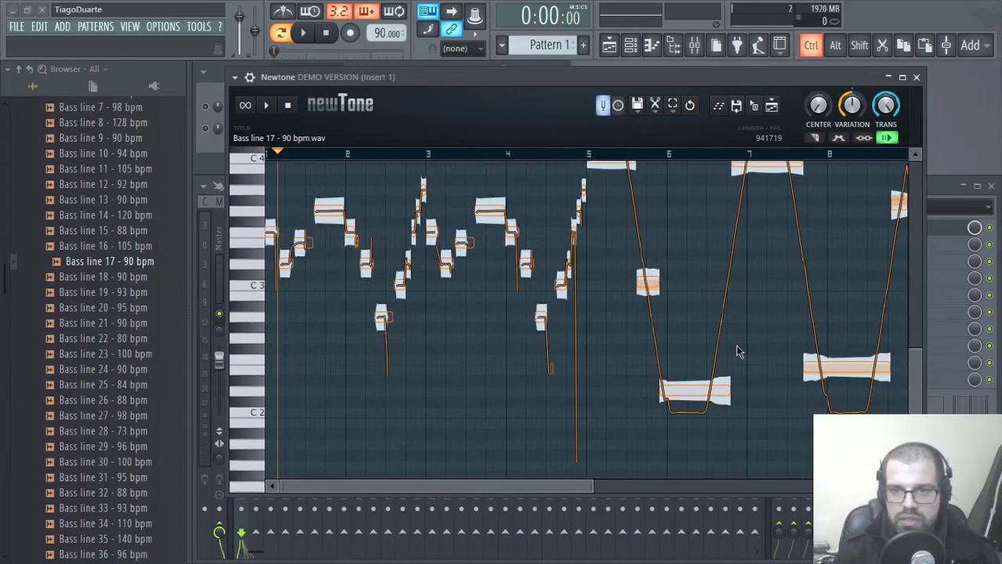
pyautogui.scroll(-2, 695, 293)
pyautogui.scroll(1, 605, 305)
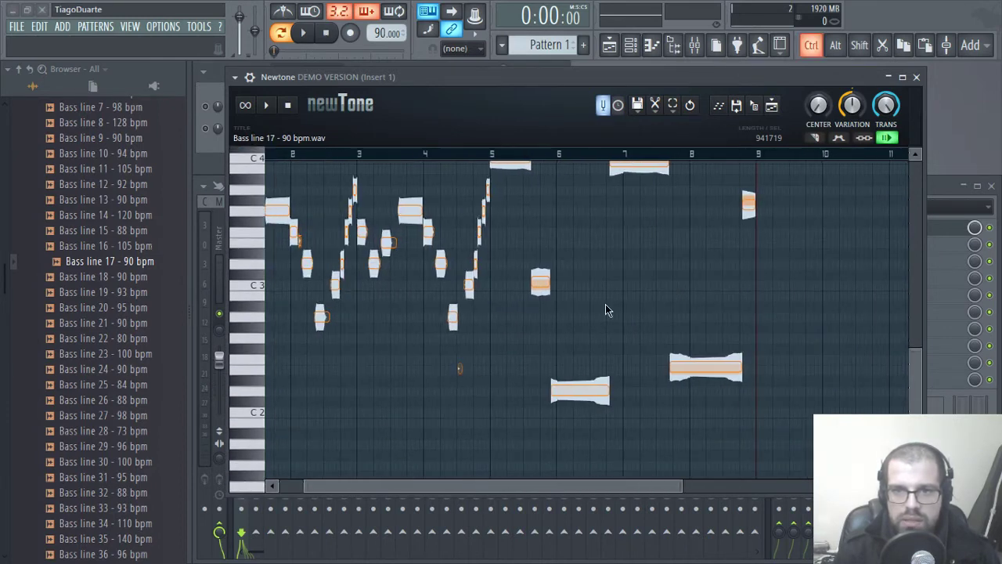
pyautogui.scroll(-3, 603, 310)
pyautogui.moveTo(613, 485); pyautogui.dragTo(414, 490)
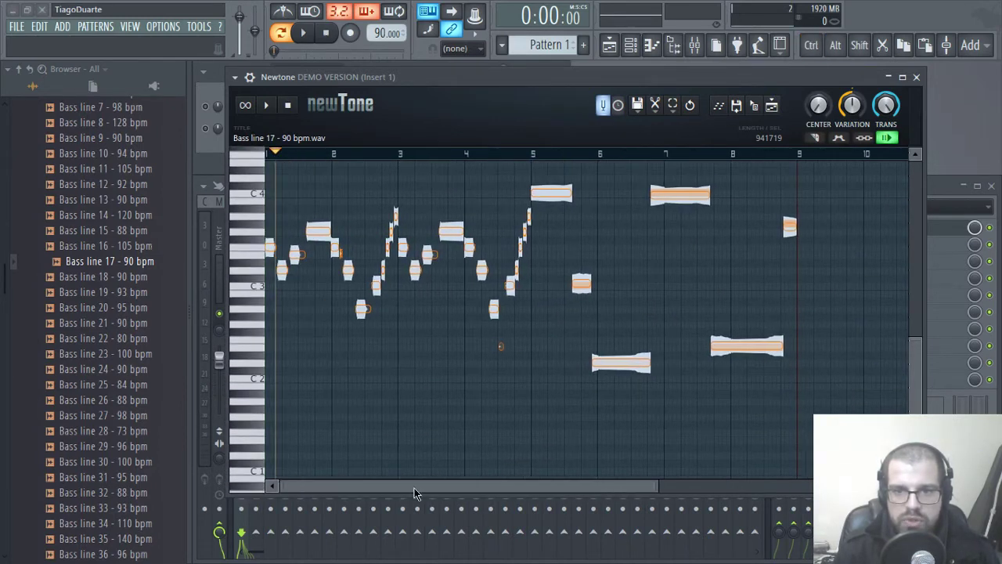
pyautogui.moveTo(915, 393); pyautogui.dragTo(914, 383)
pyautogui.scroll(1, 913, 383)
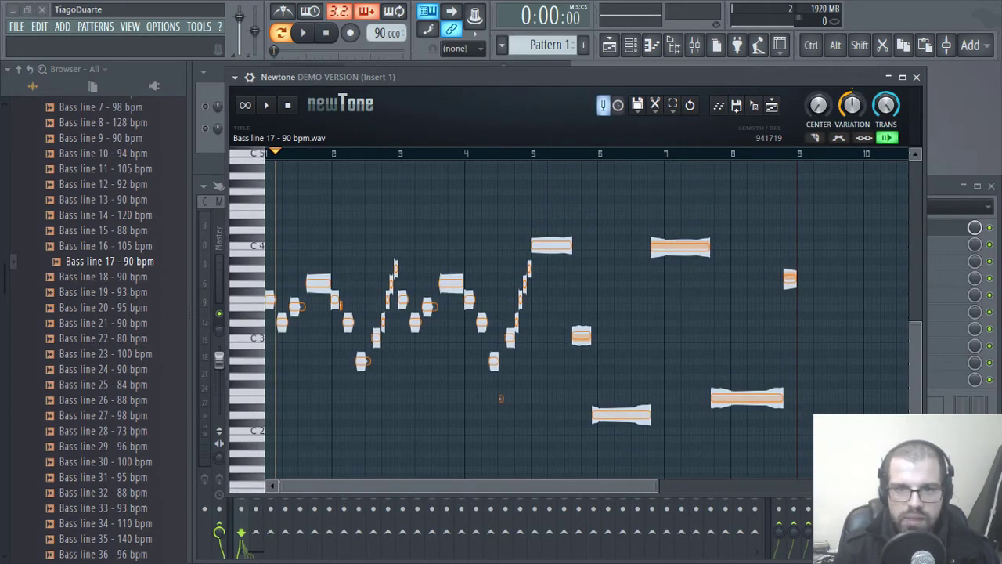
pyautogui.hotkey('ctrl', 'a')
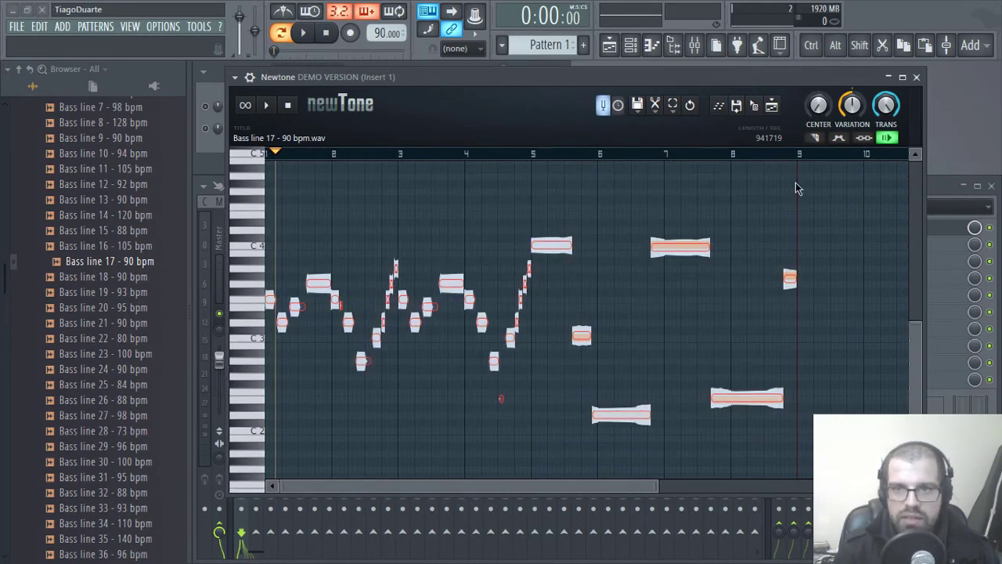
pyautogui.click(438, 209)
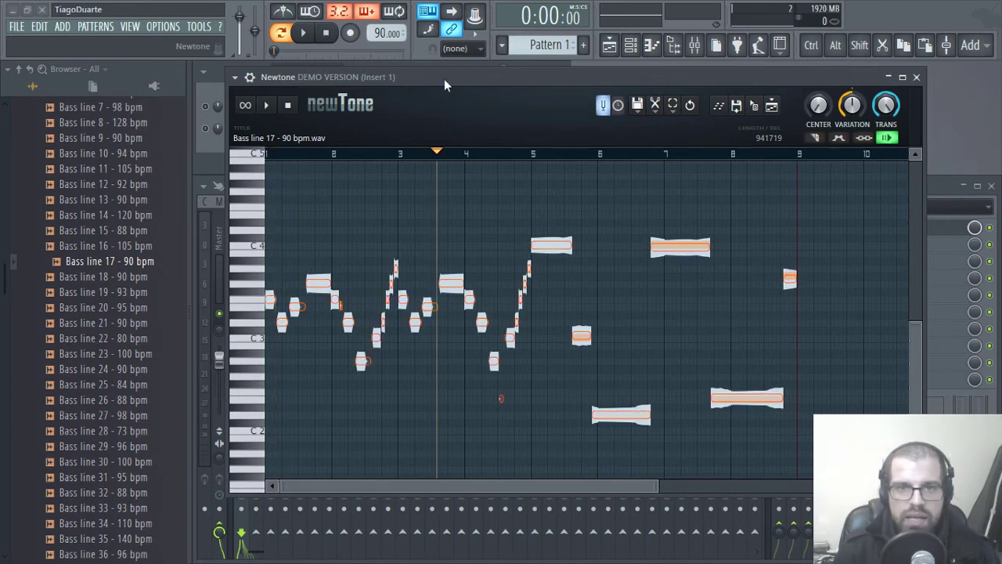
# Step: Switch to Pattern 2, send the Newtone bass notes to the piano roll of the first DailyBeatsVI channel, and close Newtone
pyautogui.moveTo(444, 79); pyautogui.dragTo(466, 216)
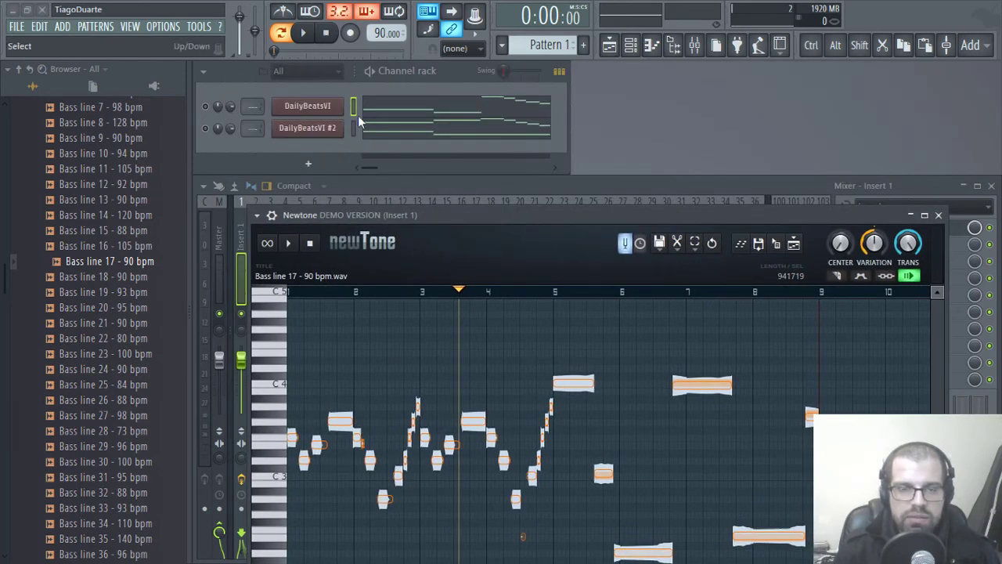
pyautogui.moveTo(355, 107); pyautogui.dragTo(357, 141)
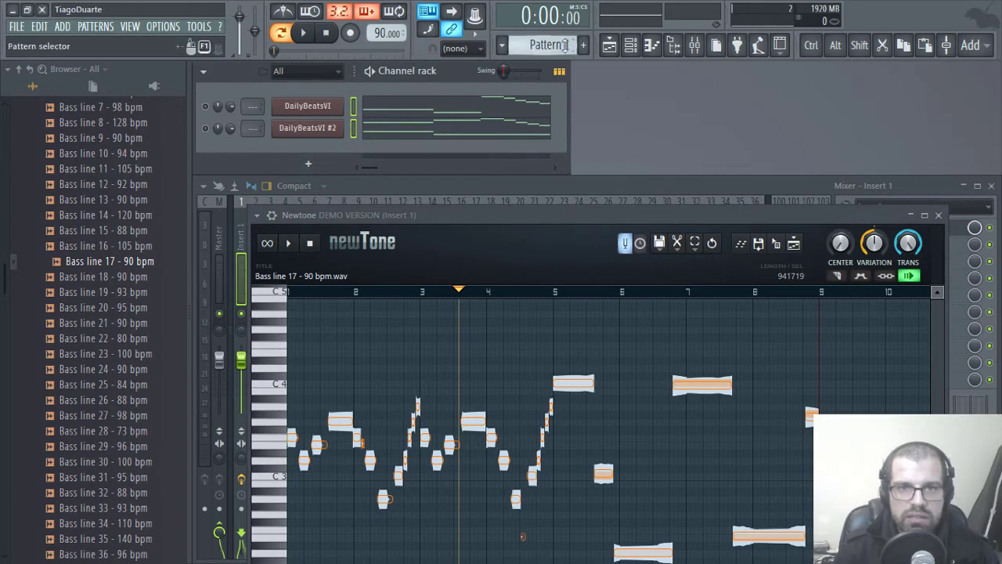
pyautogui.scroll(-1, 539, 43)
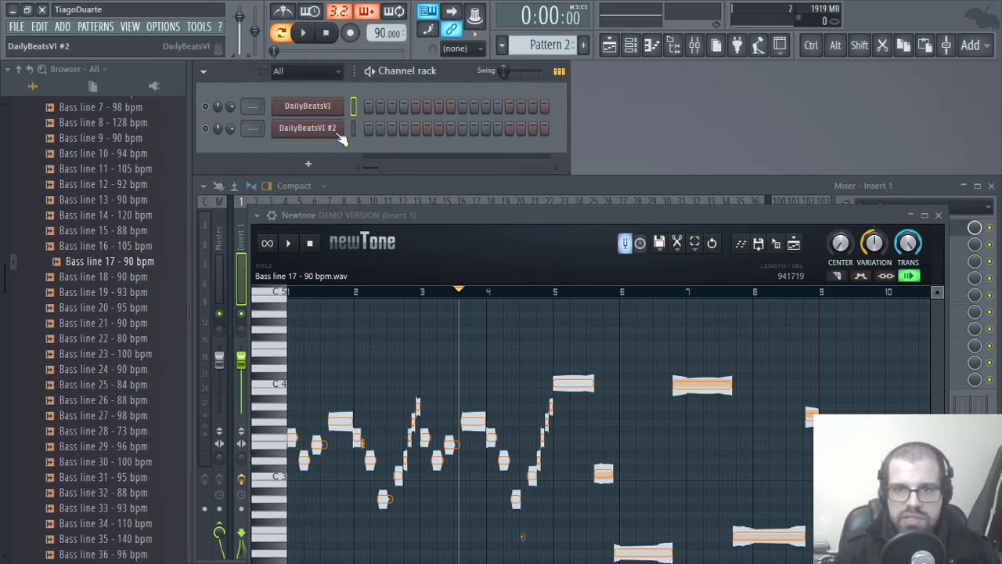
pyautogui.click(743, 245)
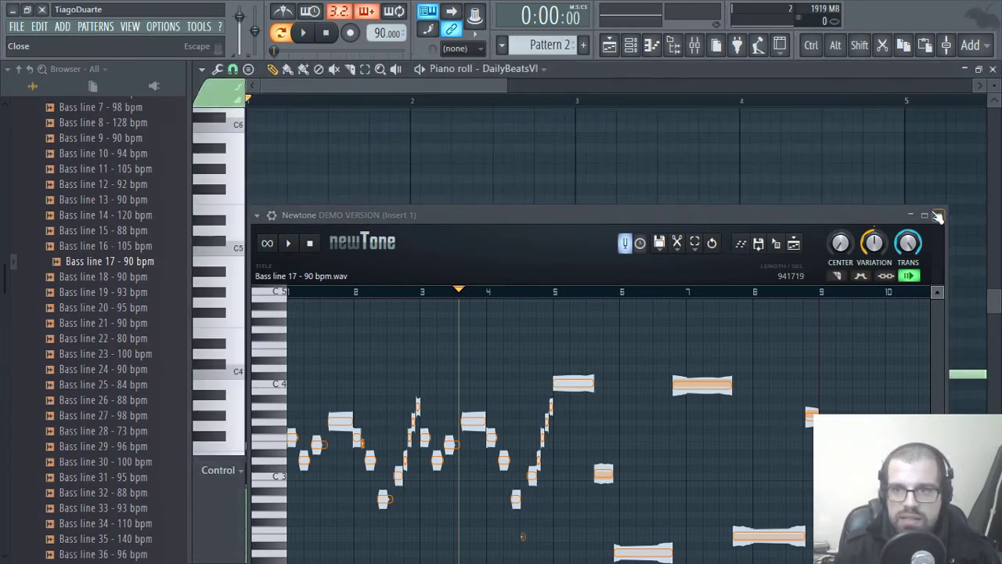
pyautogui.click(938, 216)
# Step: Inspect the converted bass notes in the piano roll from bar 1 to bar 9, including the short stray notes, and close it
pyautogui.scroll(-5, 467, 324)
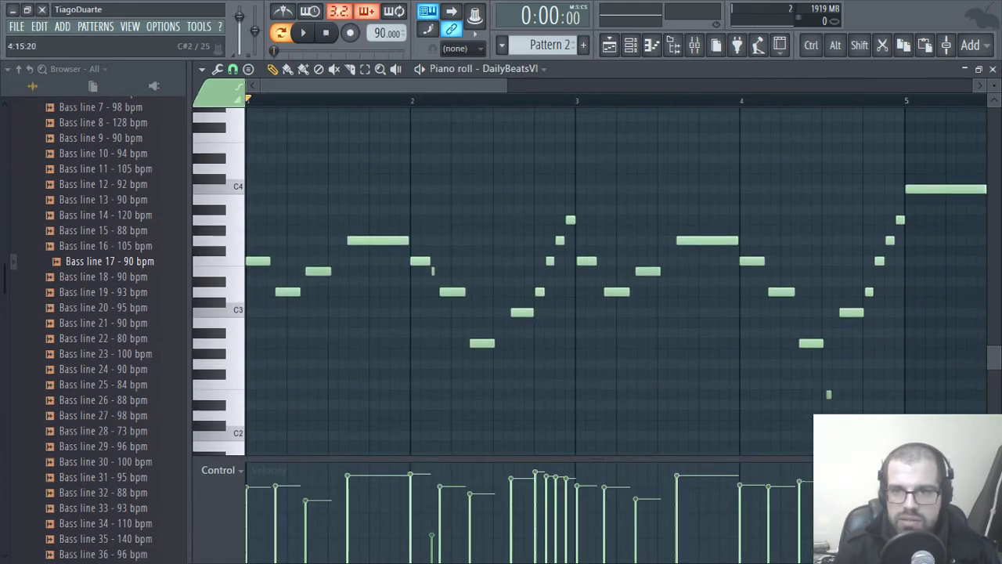
pyautogui.moveTo(894, 429); pyautogui.dragTo(527, 432)
pyautogui.moveTo(858, 400); pyautogui.dragTo(874, 361)
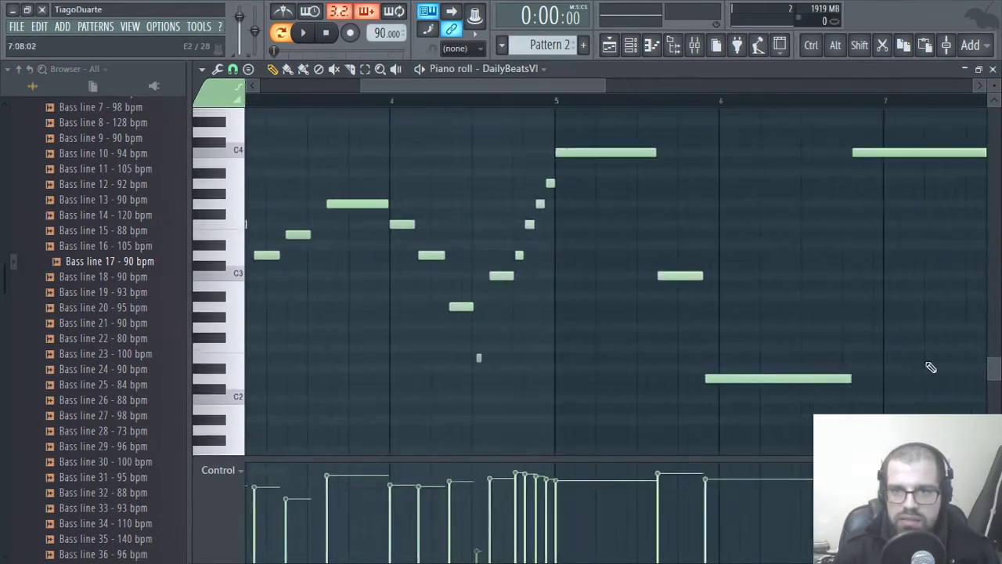
pyautogui.moveTo(465, 362); pyautogui.dragTo(814, 373)
pyautogui.moveTo(585, 352); pyautogui.dragTo(313, 343)
pyautogui.moveTo(920, 358); pyautogui.dragTo(567, 352)
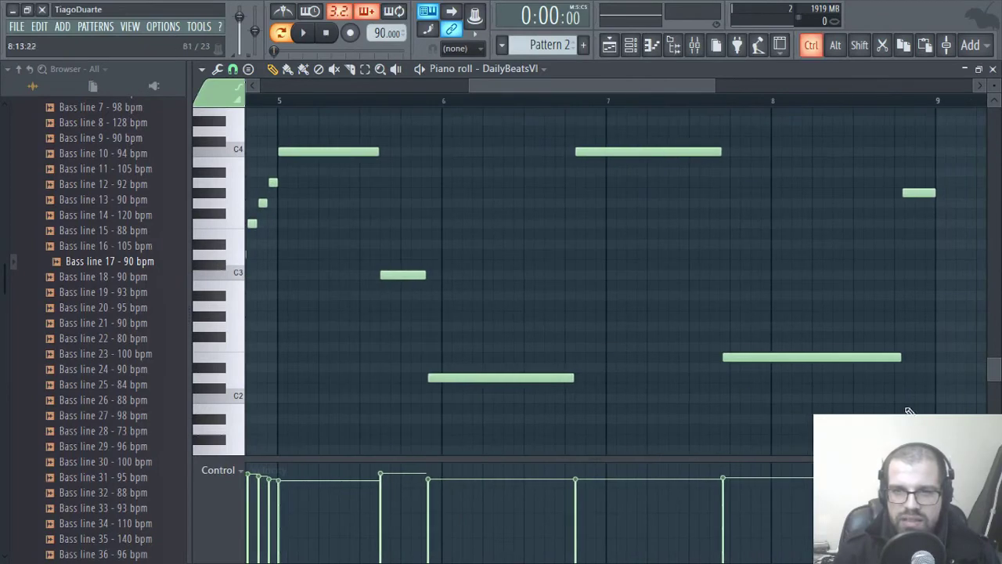
pyautogui.moveTo(943, 412); pyautogui.dragTo(325, 130)
pyautogui.rightClick(632, 273)
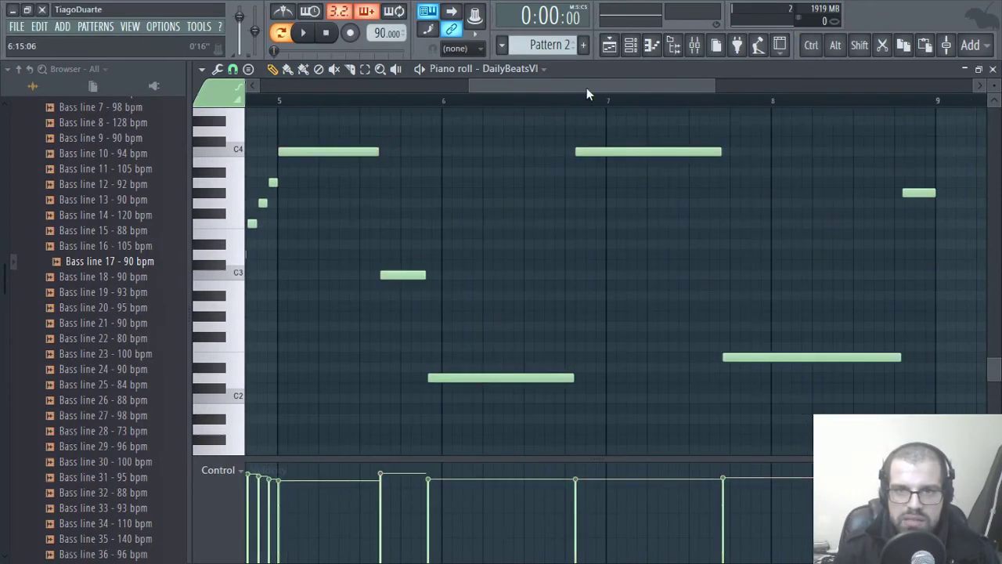
pyautogui.moveTo(586, 87); pyautogui.dragTo(376, 89)
pyautogui.scroll(5, 436, 274)
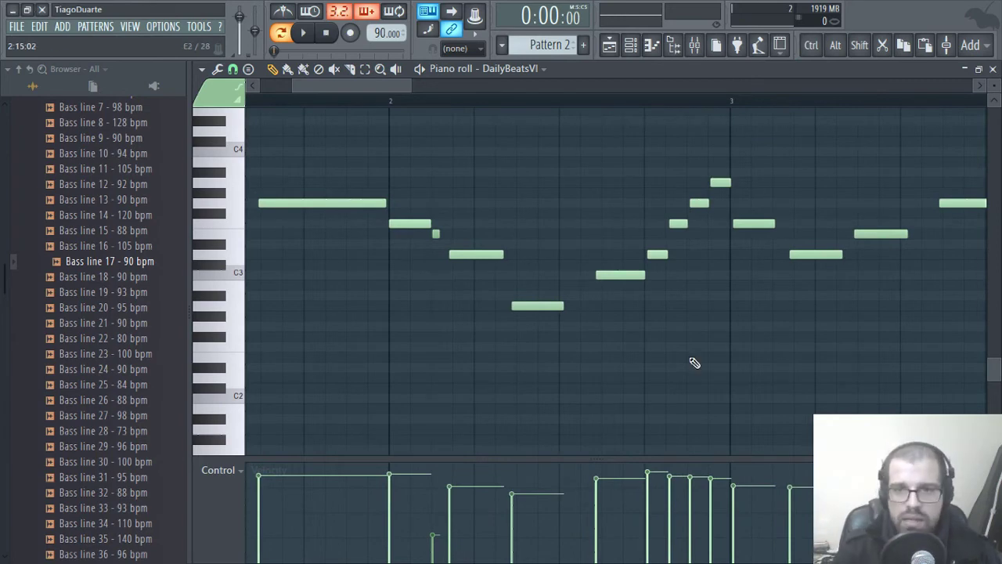
pyautogui.scroll(-3, 684, 358)
pyautogui.scroll(3, 598, 403)
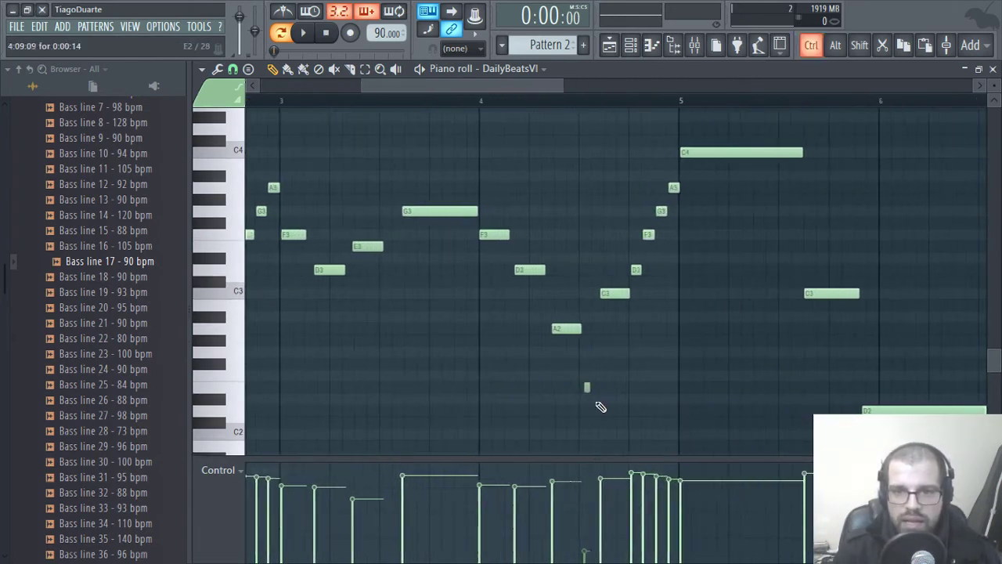
pyautogui.scroll(-4, 596, 400)
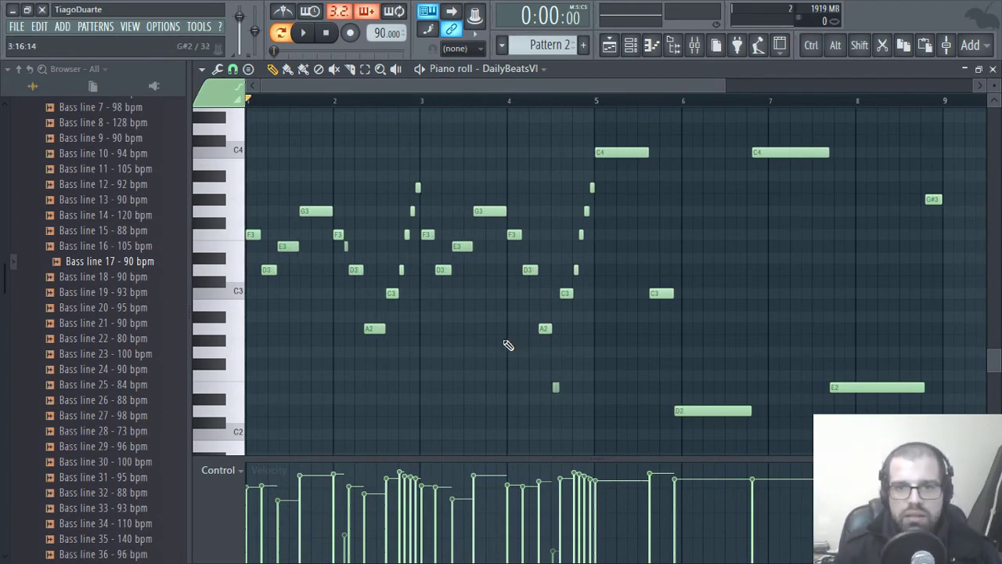
pyautogui.moveTo(467, 343); pyautogui.dragTo(674, 349)
pyautogui.click(992, 69)
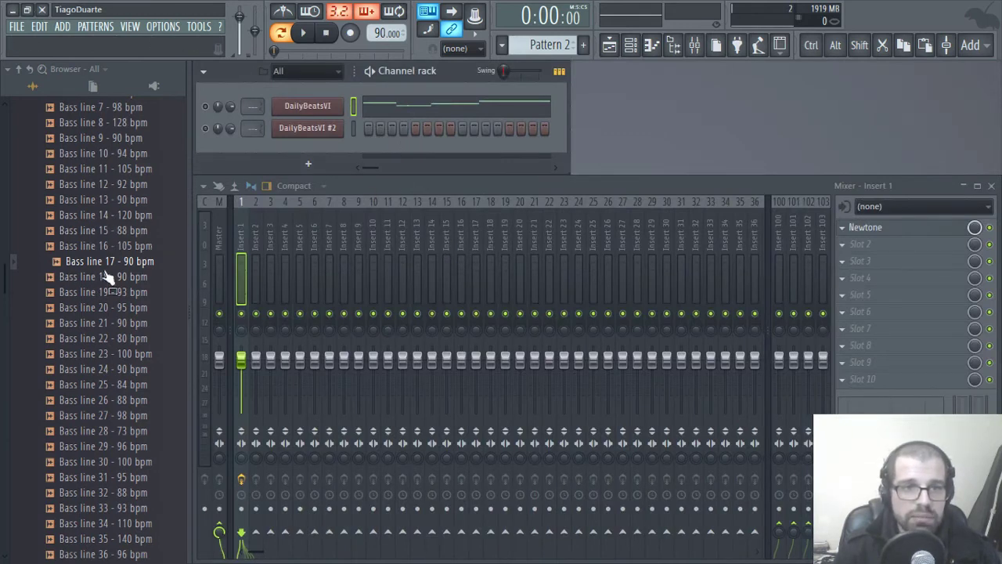
# Step: Import the Bass line 17 MIDI file from the sample pack's Midi folder into the DailyBeatsVI #2 channel
pyautogui.scroll(3, 107, 277)
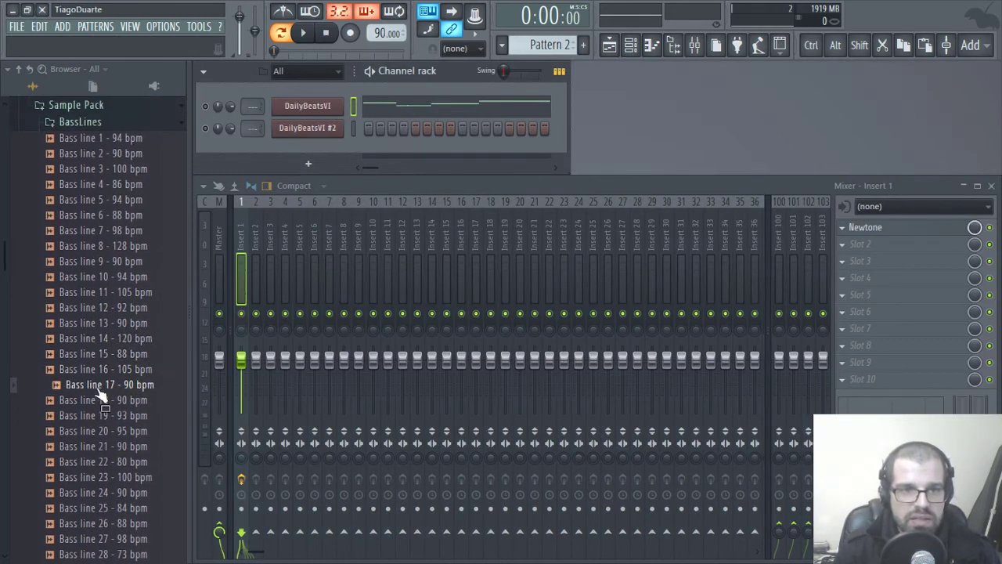
pyautogui.moveTo(111, 132); pyautogui.dragTo(91, 145)
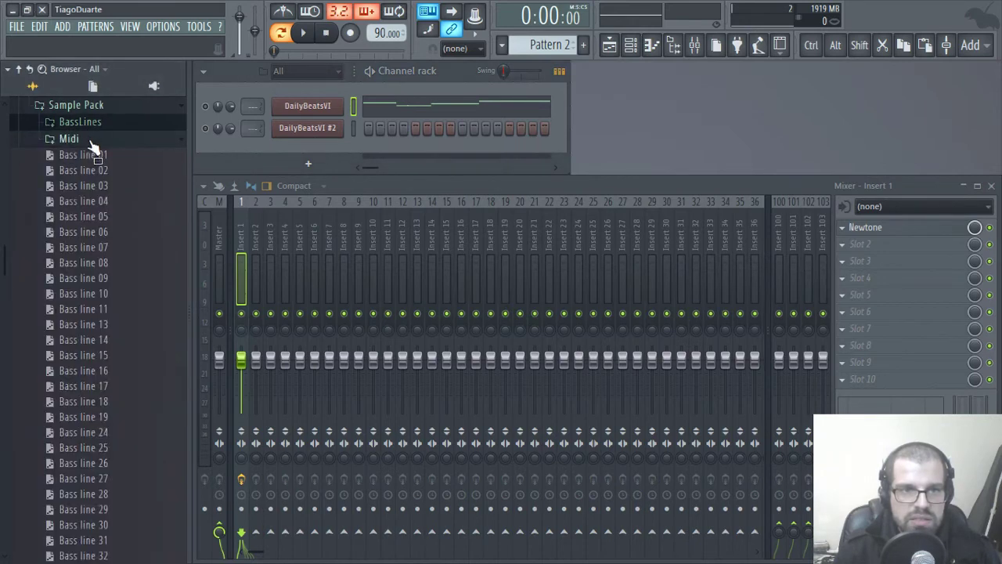
pyautogui.moveTo(106, 325); pyautogui.dragTo(314, 129)
pyautogui.click(601, 360)
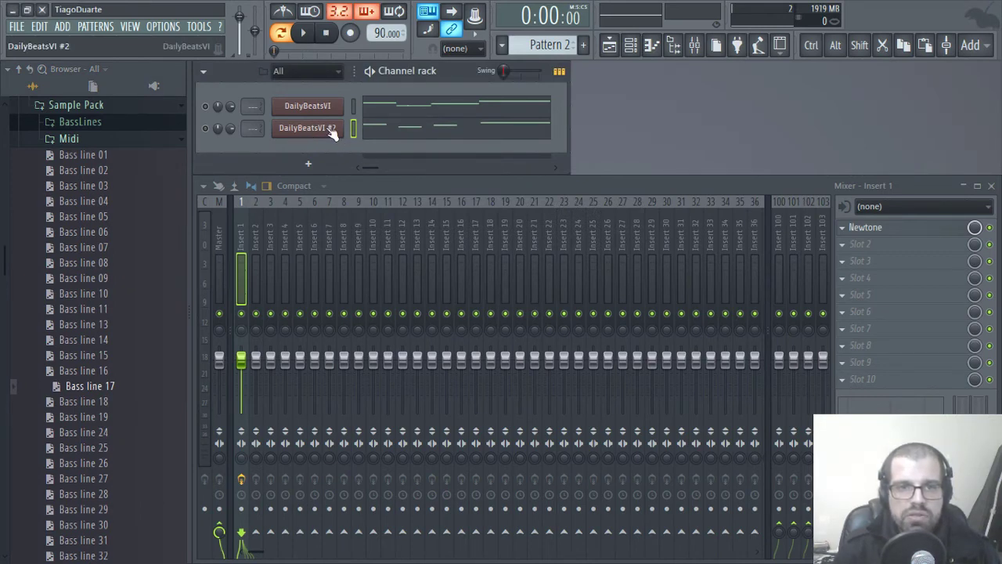
# Step: Transpose the converted bass notes in the first DailyBeatsVI channel's piano roll up one octave to match the imported MIDI's ghost notes
pyautogui.click(419, 113)
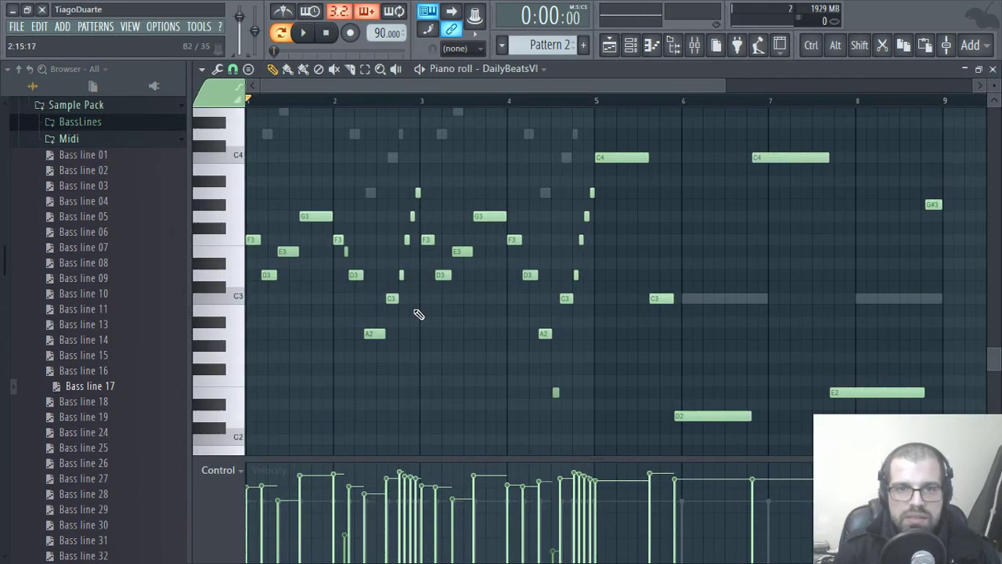
pyautogui.scroll(4, 416, 312)
pyautogui.scroll(-3, 575, 321)
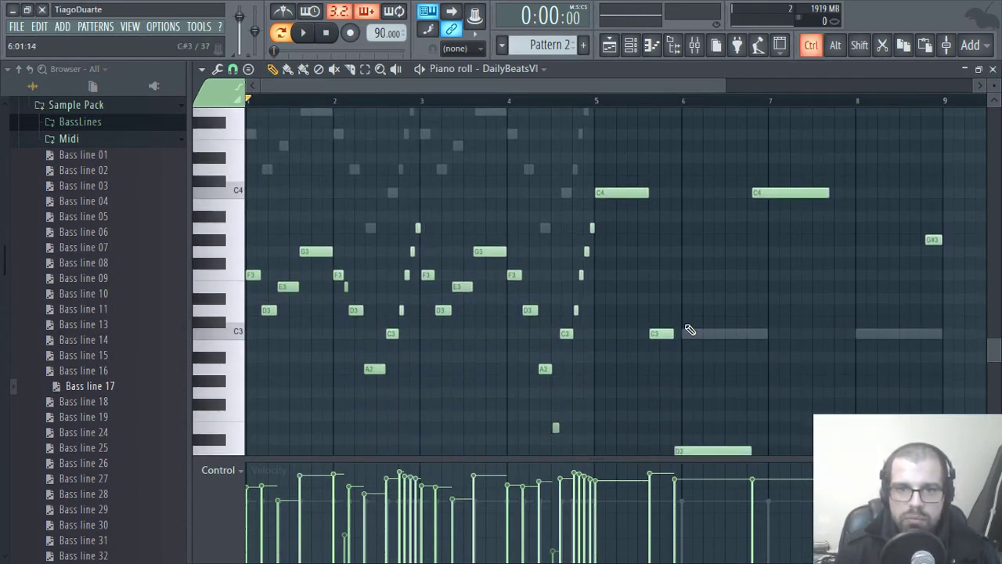
pyautogui.hotkey('ctrl', 'Up')
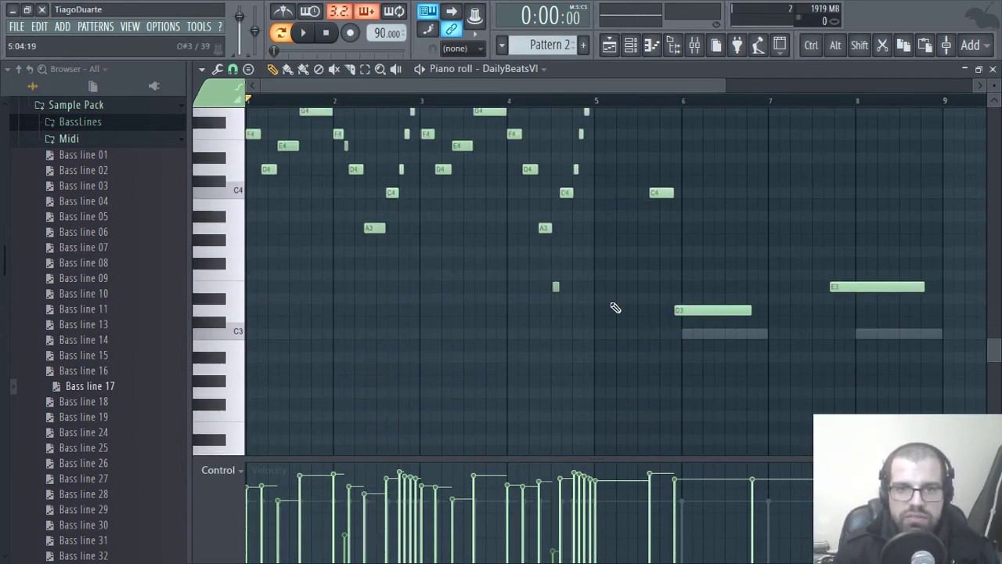
pyautogui.scroll(3, 541, 362)
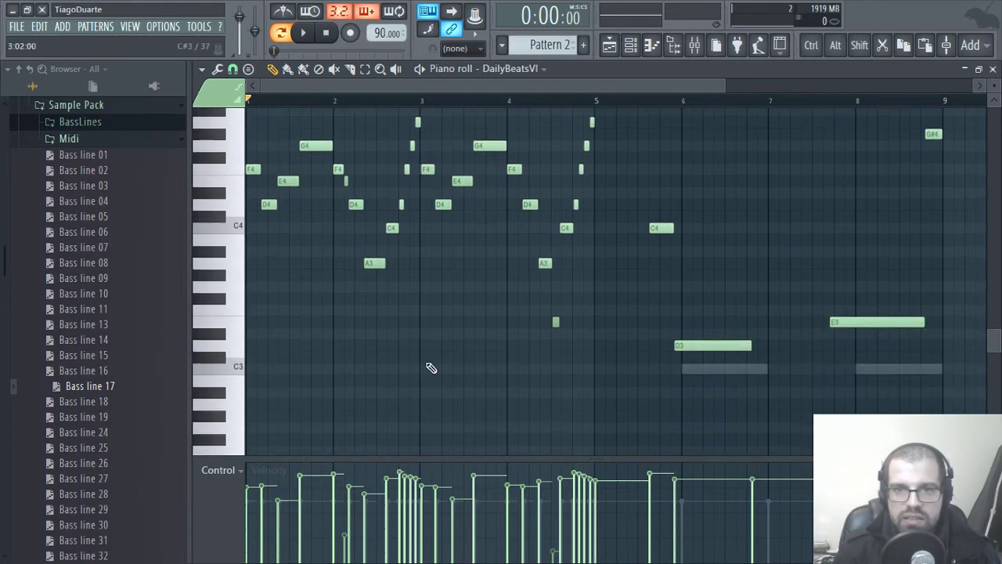
# Step: Compare the pitch and timing of the converted bass notes with the original MIDI's ghost notes from bar 1 to bar 5
pyautogui.scroll(5, 432, 324)
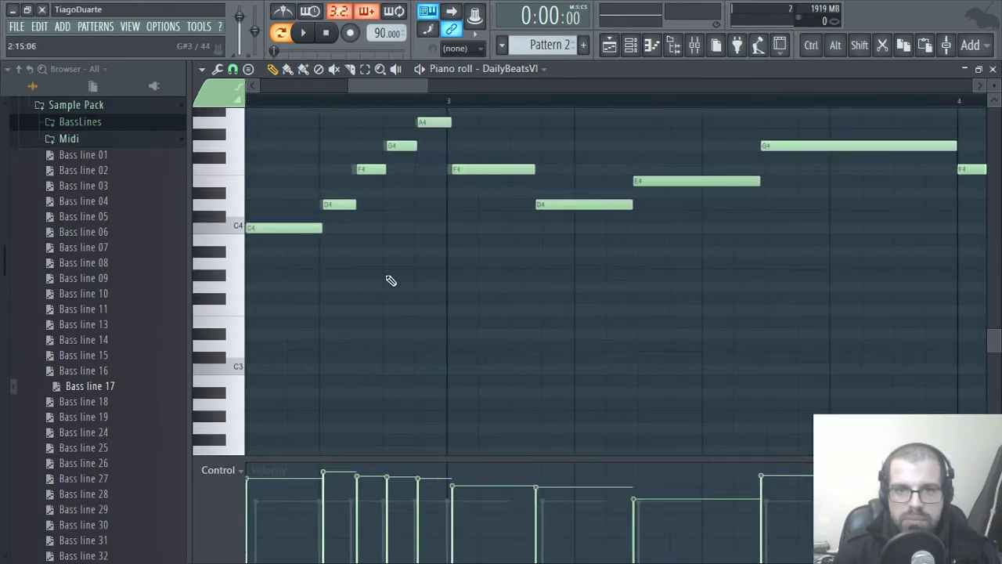
pyautogui.moveTo(391, 280); pyautogui.dragTo(927, 318)
pyautogui.moveTo(515, 340); pyautogui.dragTo(939, 384)
pyautogui.scroll(-1, 621, 353)
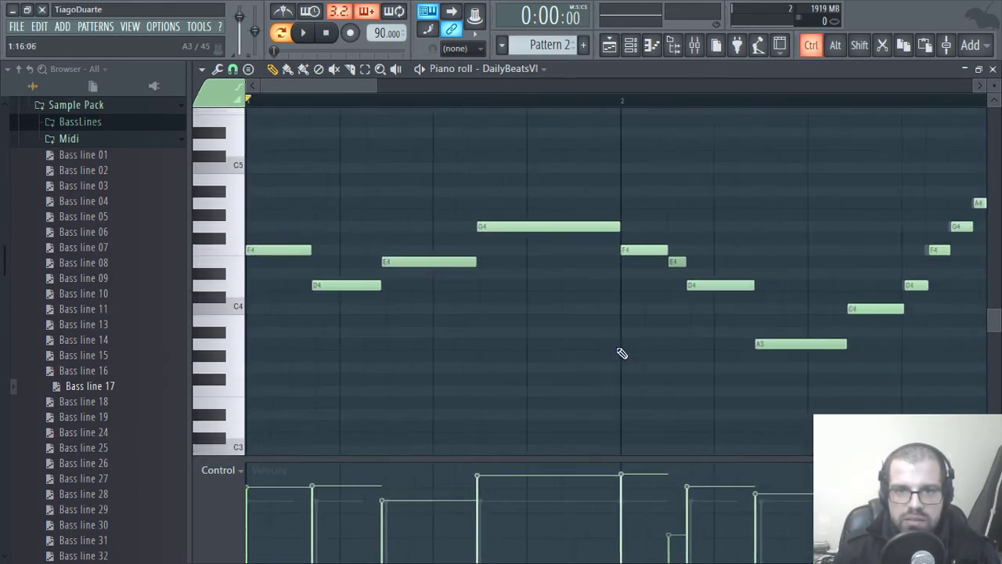
pyautogui.scroll(-5, 621, 353)
pyautogui.moveTo(810, 349); pyautogui.dragTo(496, 315)
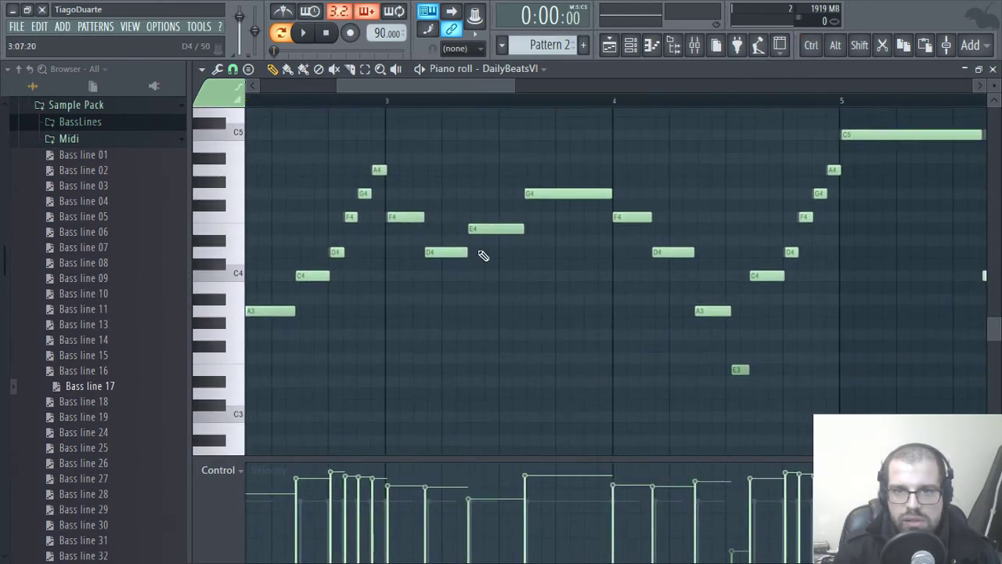
pyautogui.scroll(4, 352, 219)
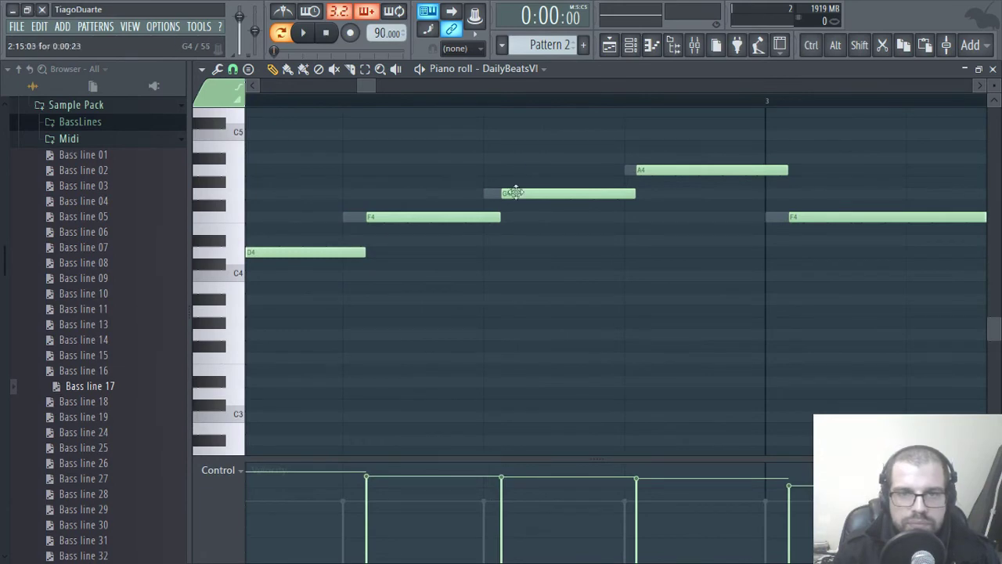
pyautogui.scroll(-5, 354, 213)
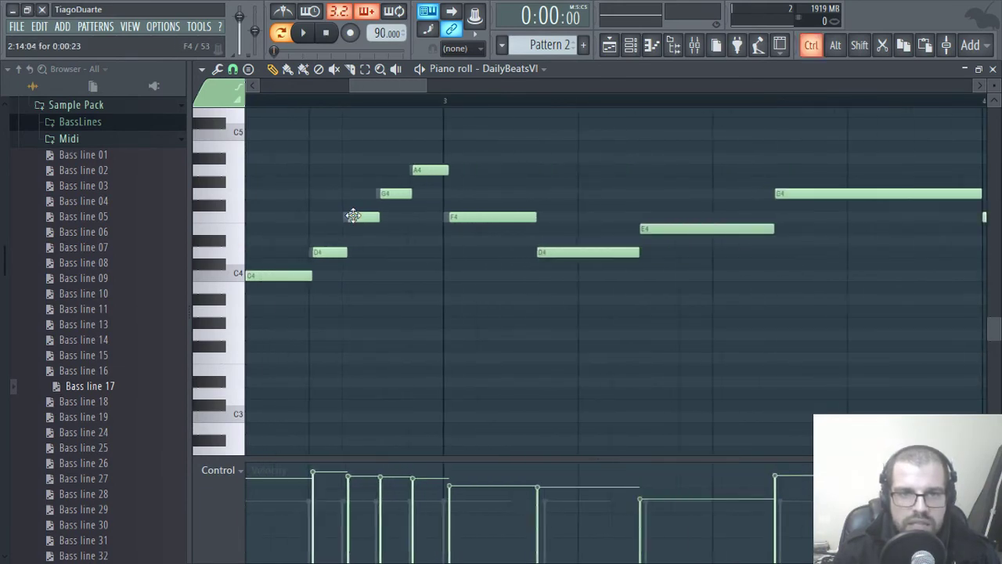
pyautogui.moveTo(421, 276); pyautogui.dragTo(818, 317)
pyautogui.moveTo(470, 299); pyautogui.dragTo(975, 308)
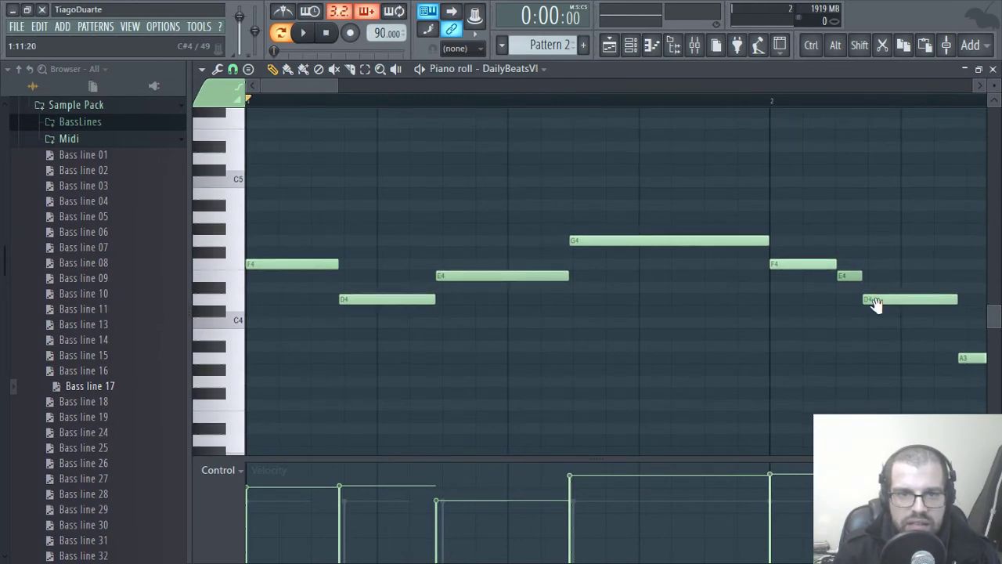
# Step: Recheck the converted bass notes' pitch and timing against the ghost notes, moving through bars 1 to 5 up to the long C5 note
pyautogui.moveTo(467, 276)
pyautogui.mouseDown()
pyautogui.moveTo(463, 287)
pyautogui.moveTo(467, 274)
pyautogui.moveTo(477, 292)
pyautogui.moveTo(476, 275)
pyautogui.mouseUp()
pyautogui.moveTo(830, 383); pyautogui.dragTo(313, 352)
pyautogui.moveTo(731, 369); pyautogui.dragTo(306, 351)
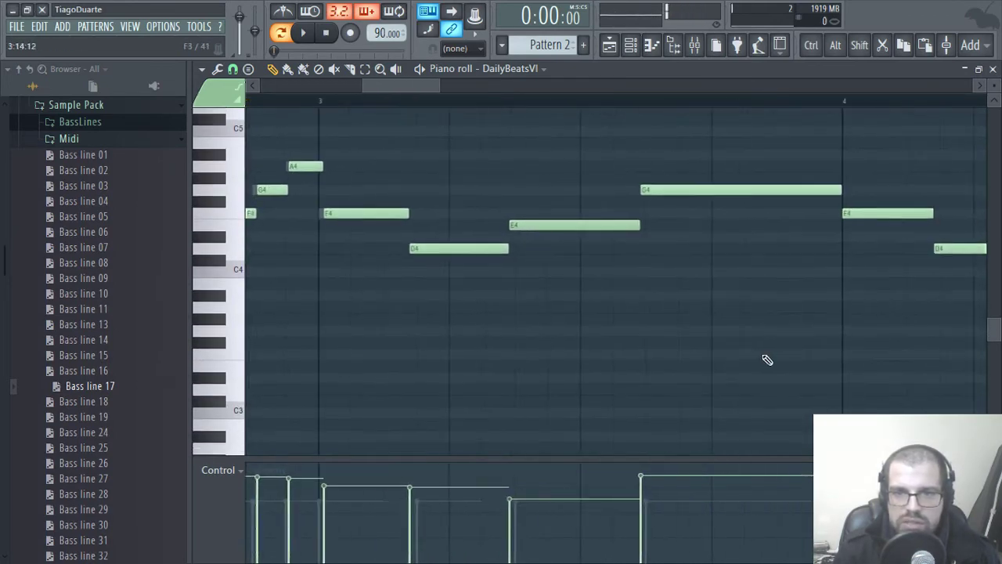
pyautogui.moveTo(767, 360); pyautogui.dragTo(415, 360)
pyautogui.hscroll(5, 706, 367)
pyautogui.scroll(3, 681, 358)
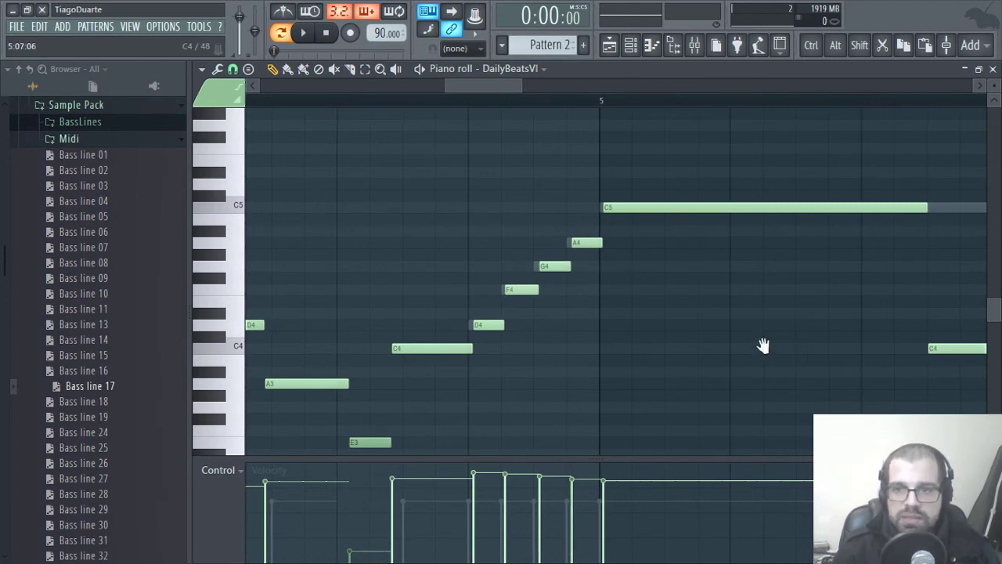
pyautogui.hscroll(8, 689, 334)
pyautogui.scroll(-2, 689, 334)
pyautogui.moveTo(506, 284)
pyautogui.mouseDown()
pyautogui.moveTo(505, 265)
pyautogui.moveTo(515, 297)
pyautogui.mouseUp()
# Step: Compare the converted C5, D3, E3 and G#4 notes with the original MIDI's ghost notes in bars 5 to 8 and close the piano roll
pyautogui.keyDown('ctrl'); pyautogui.scroll(-3, 583, 360); pyautogui.keyUp('ctrl')
pyautogui.keyDown('ctrl'); pyautogui.scroll(-3, 585, 360); pyautogui.keyUp('ctrl')
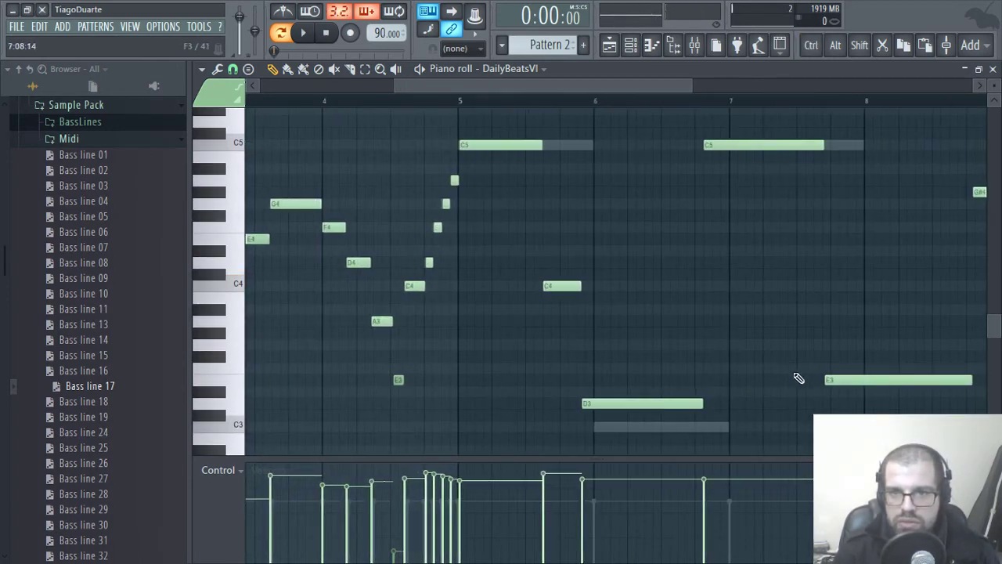
pyautogui.moveTo(799, 378); pyautogui.dragTo(610, 388)
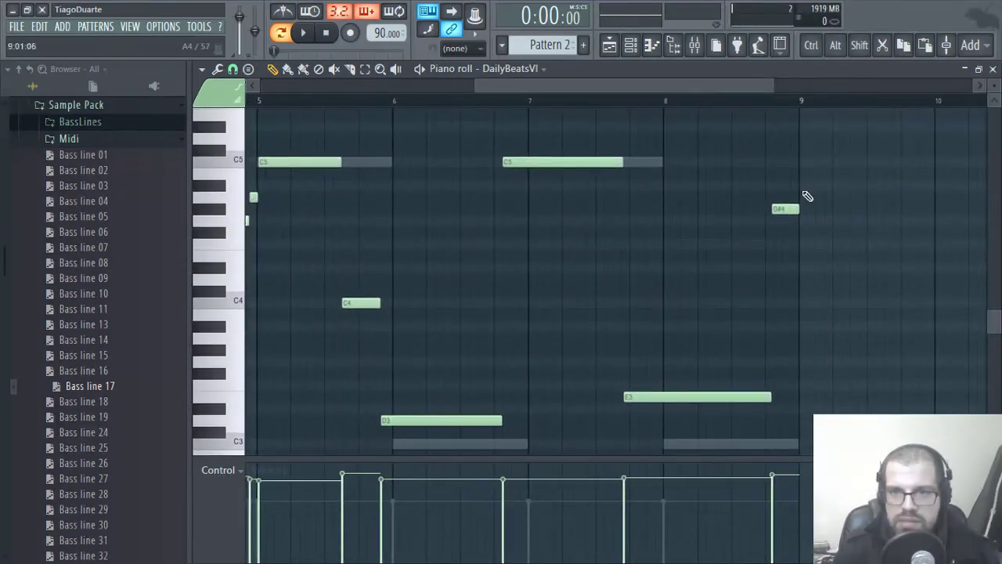
pyautogui.moveTo(645, 239); pyautogui.dragTo(799, 242)
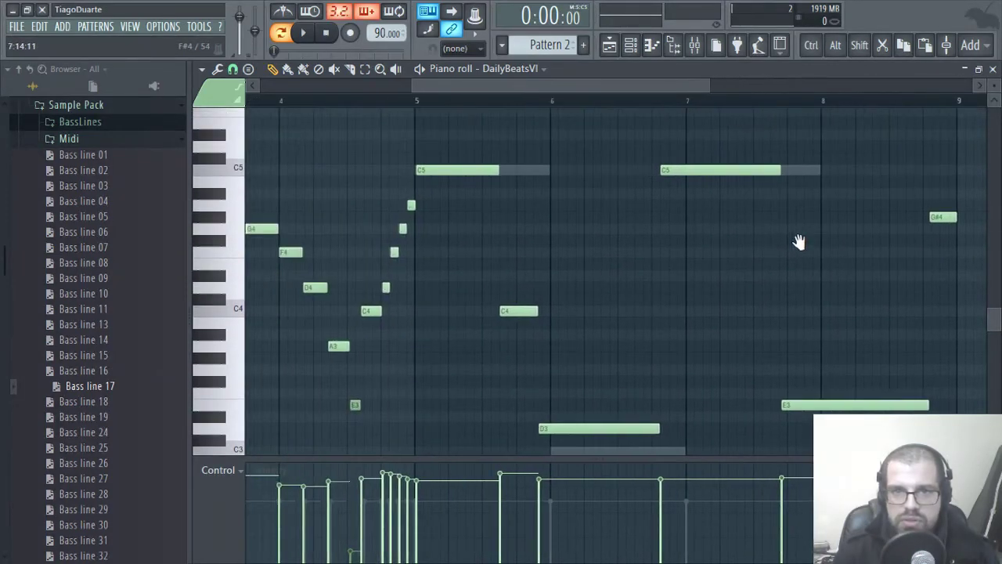
pyautogui.rightClick(520, 311)
pyautogui.moveTo(588, 282); pyautogui.dragTo(555, 171)
pyautogui.hotkey('ctrl', 'z')
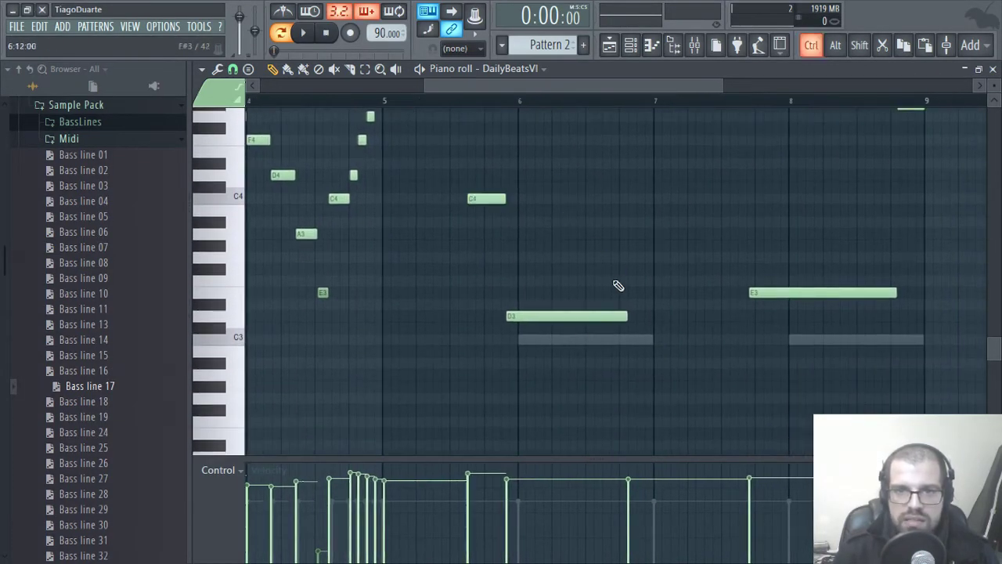
pyautogui.moveTo(520, 315); pyautogui.dragTo(547, 307)
pyautogui.scroll(1, 705, 325)
pyautogui.moveTo(814, 302); pyautogui.dragTo(801, 347)
pyautogui.keyDown('ctrl'); pyautogui.click(797, 380); pyautogui.keyUp('ctrl')
pyautogui.scroll(6, 784, 360)
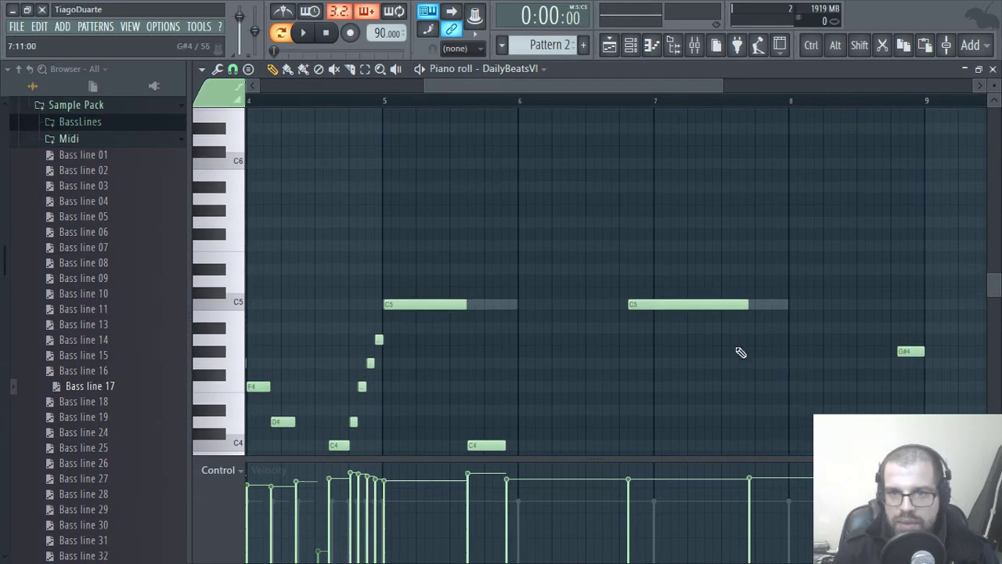
pyautogui.moveTo(677, 301)
pyautogui.mouseDown()
pyautogui.moveTo(677, 277)
pyautogui.moveTo(679, 310)
pyautogui.mouseUp()
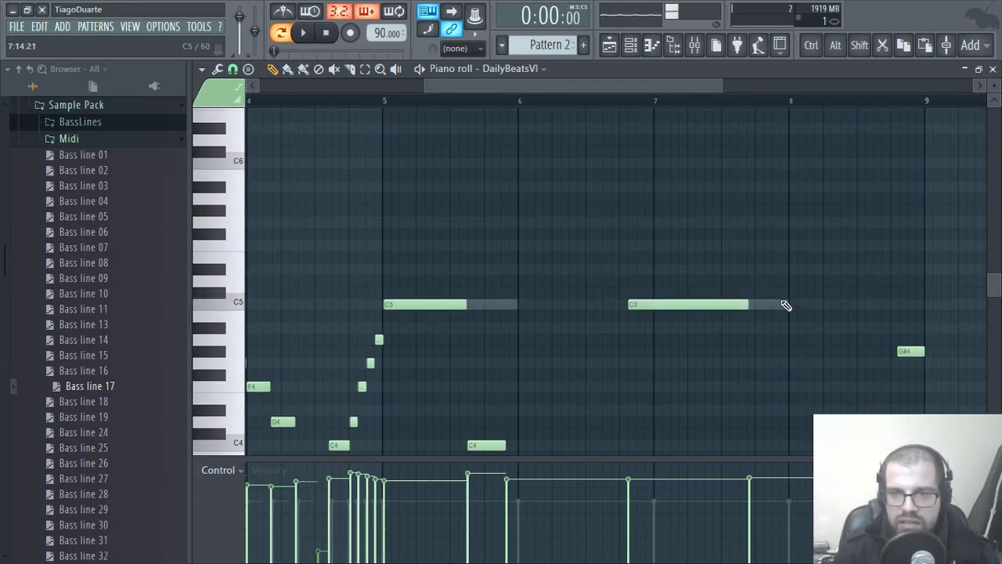
pyautogui.click(992, 69)
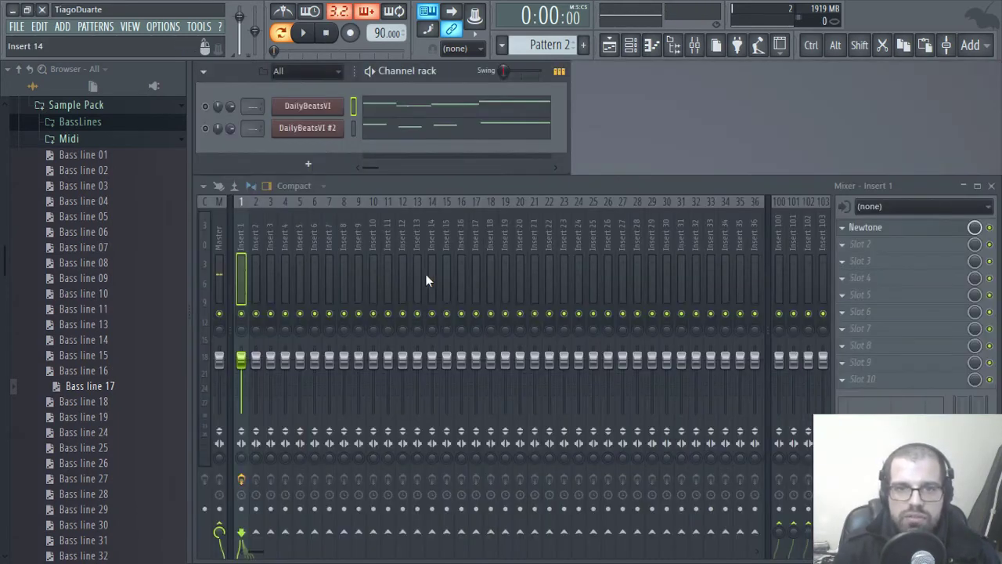
# Step: Replace the first DailyBeatsVI channel with 3x Osc and set the coarse pitch of oscillators 1 and 2 to 0
pyautogui.rightClick(314, 114)
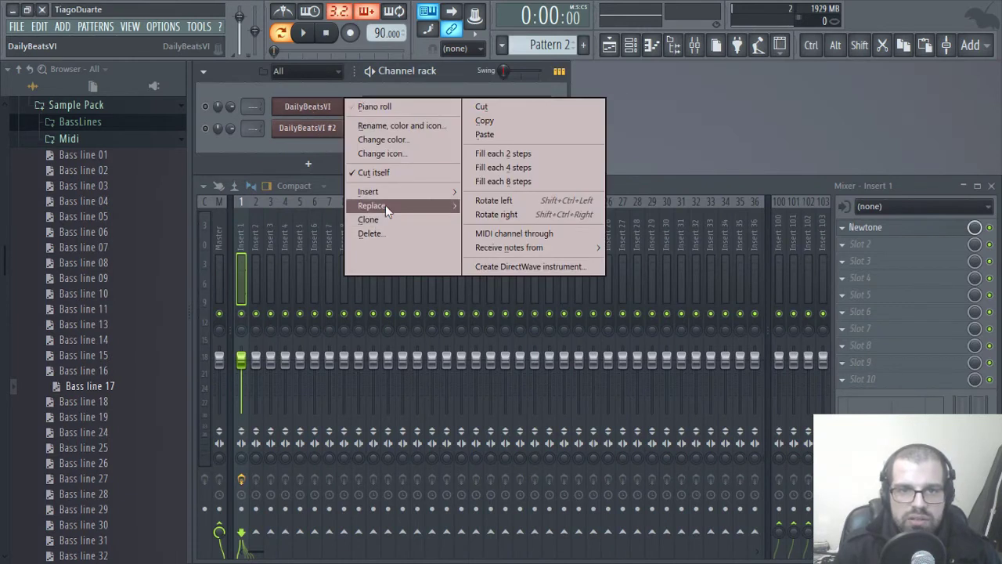
pyautogui.moveTo(391, 210)
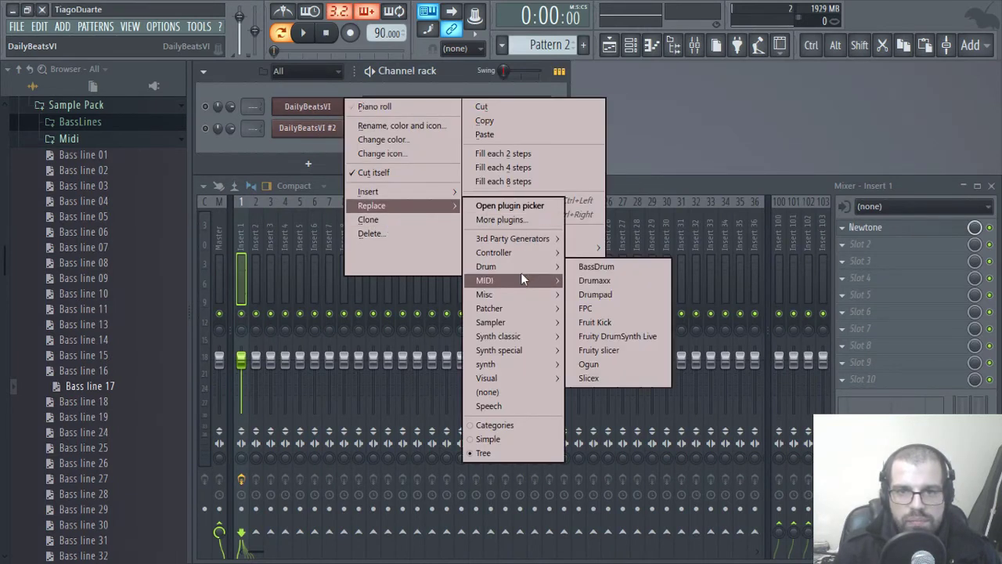
pyautogui.moveTo(517, 349)
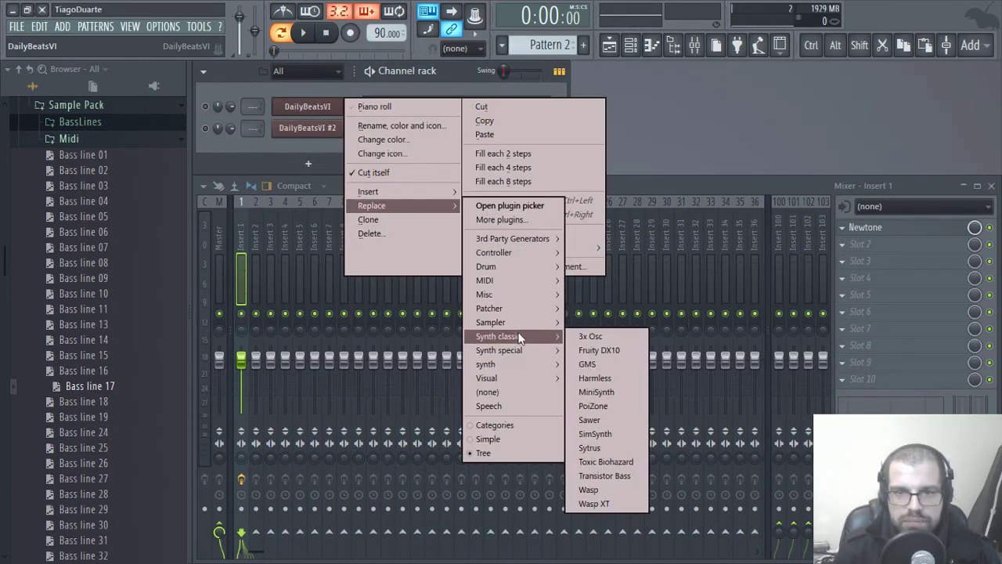
pyautogui.click(592, 336)
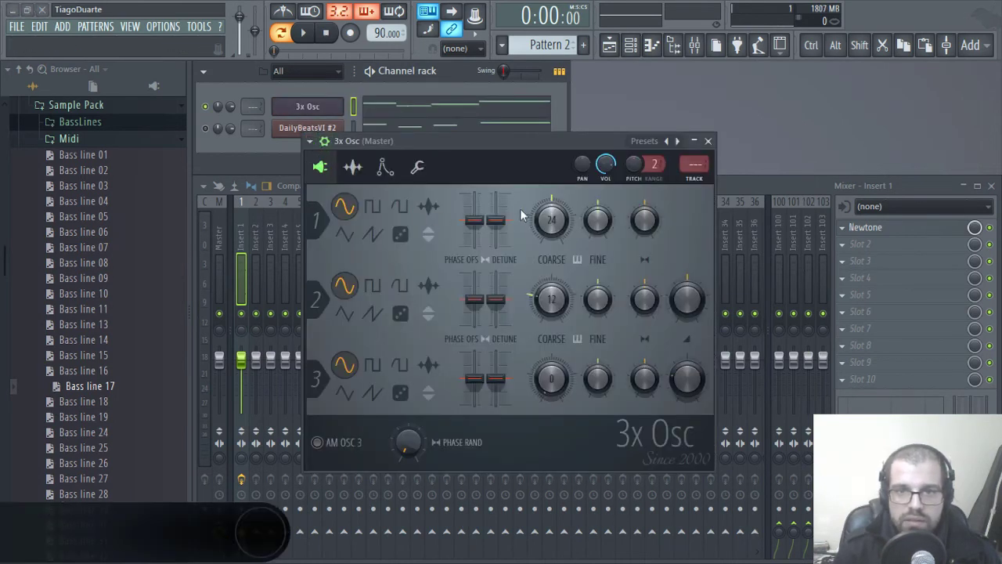
pyautogui.moveTo(551, 220); pyautogui.dragTo(551, 235)
pyautogui.moveTo(576, 297); pyautogui.dragTo(576, 325)
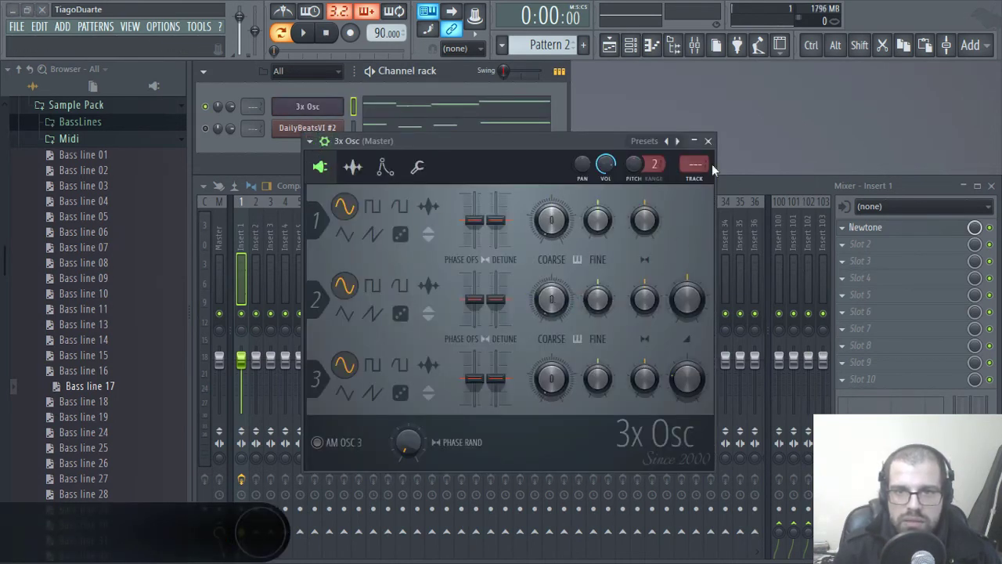
pyautogui.click(709, 142)
# Step: Replace the DailyBeatsVI #2 channel with 3x Osc and set its oscillators 1 and 2 to a coarse pitch of 0
pyautogui.rightClick(319, 128)
pyautogui.moveTo(403, 228)
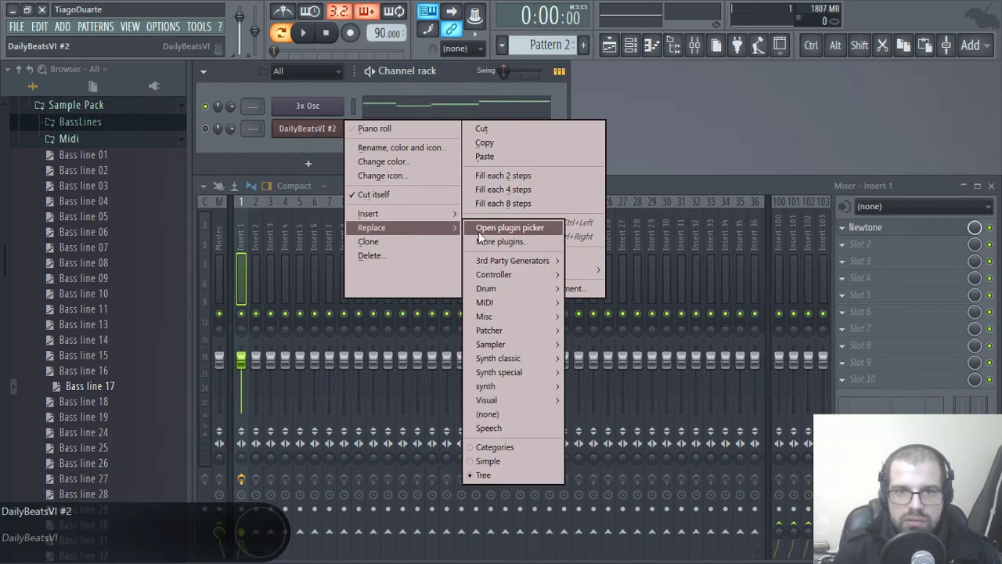
pyautogui.moveTo(522, 362)
pyautogui.click(597, 360)
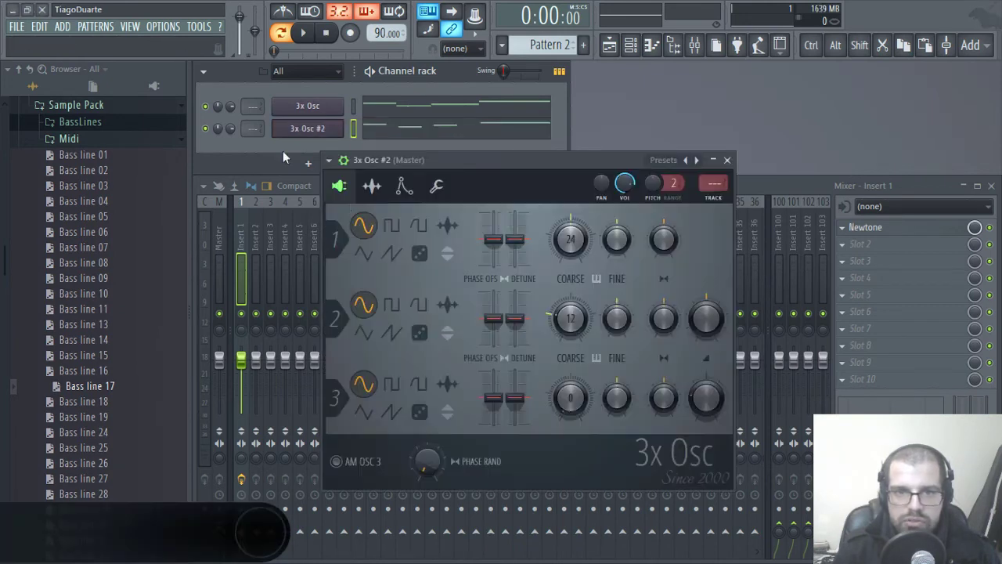
pyautogui.moveTo(575, 313); pyautogui.dragTo(574, 337)
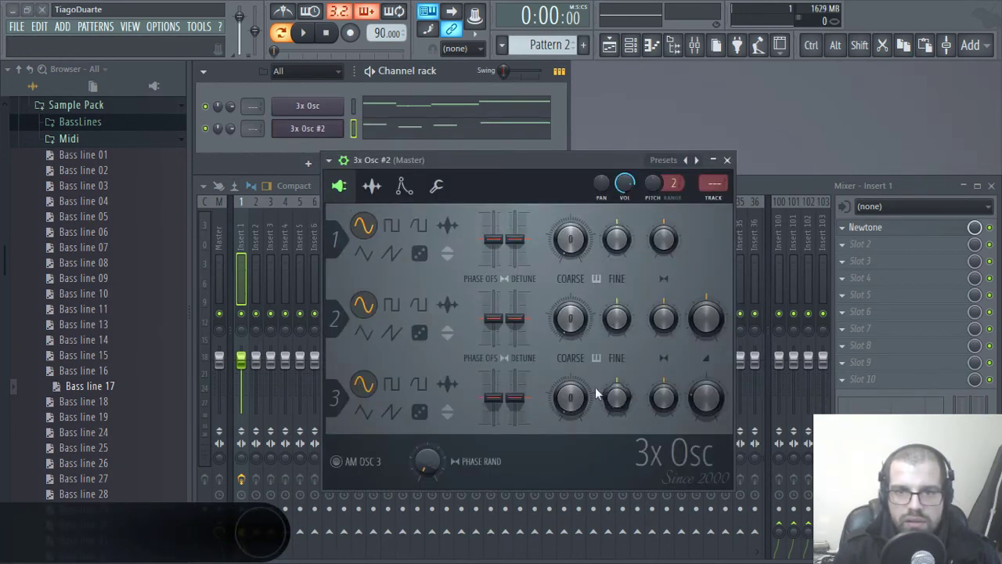
pyautogui.click(727, 160)
# Step: Play Pattern 2 while following the 3x Osc #2 notes and ghost notes into bar 6, stop playback, and close the piano roll
pyautogui.press('space')
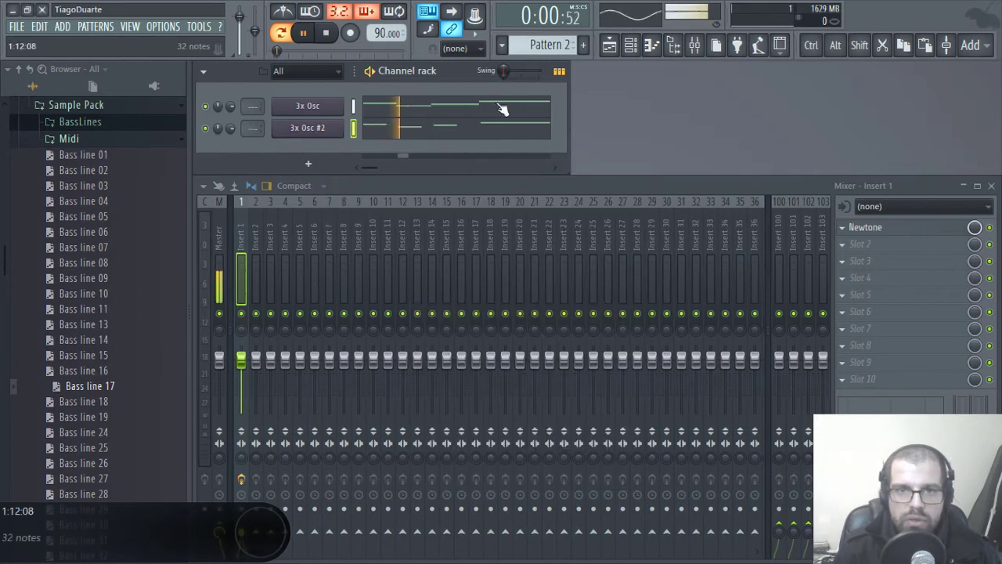
pyautogui.click(466, 131)
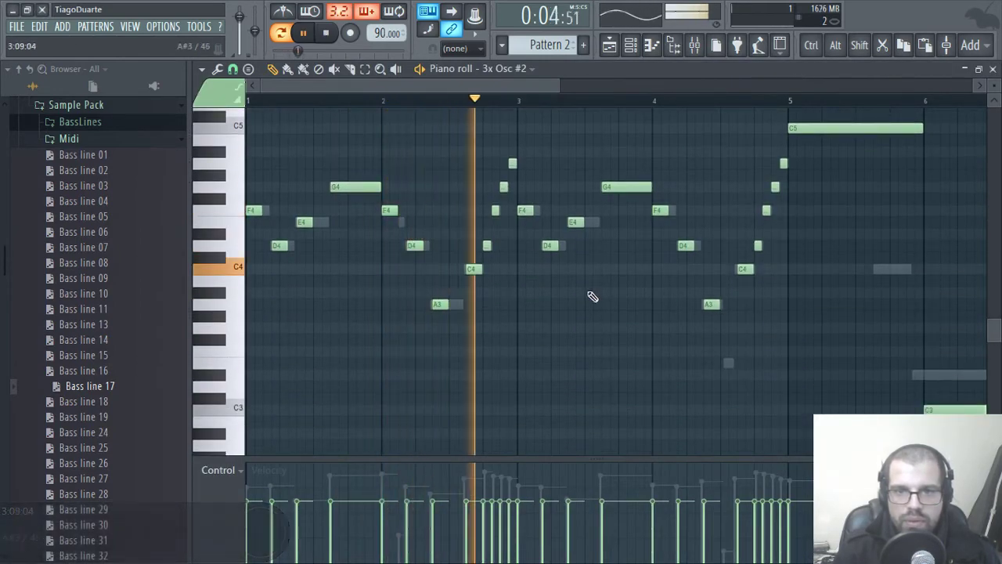
pyautogui.scroll(2, 598, 310)
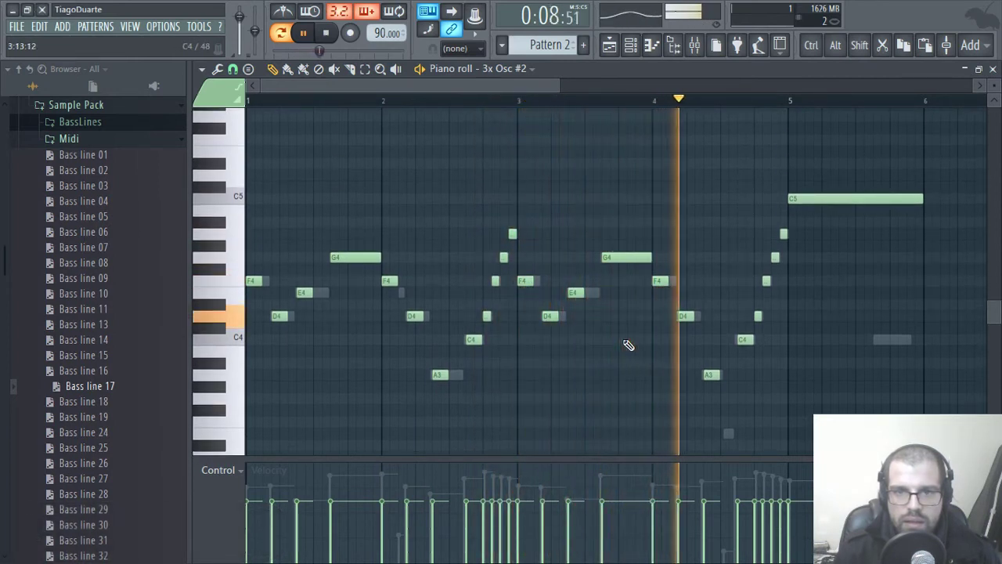
pyautogui.scroll(-2, 627, 345)
pyautogui.scroll(2, 627, 344)
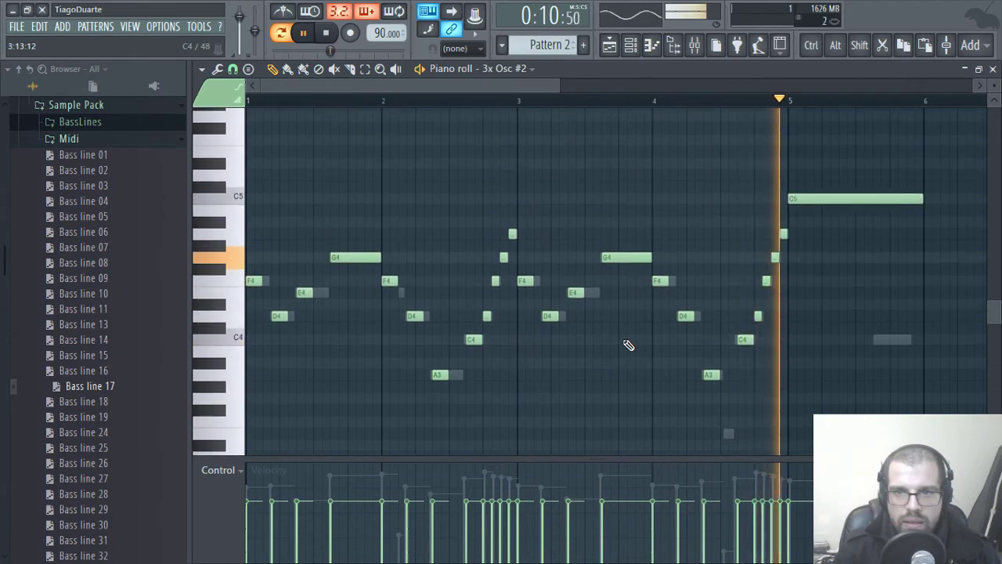
pyautogui.moveTo(822, 415)
pyautogui.mouseDown()
pyautogui.moveTo(523, 295)
pyautogui.moveTo(467, 326)
pyautogui.mouseUp()
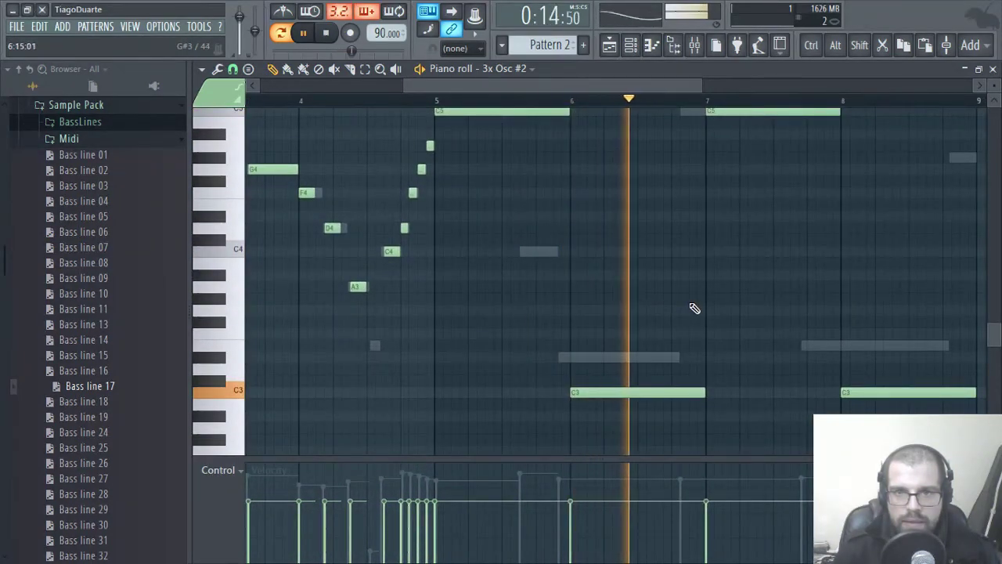
pyautogui.press('space')
pyautogui.scroll(2, 273, 307)
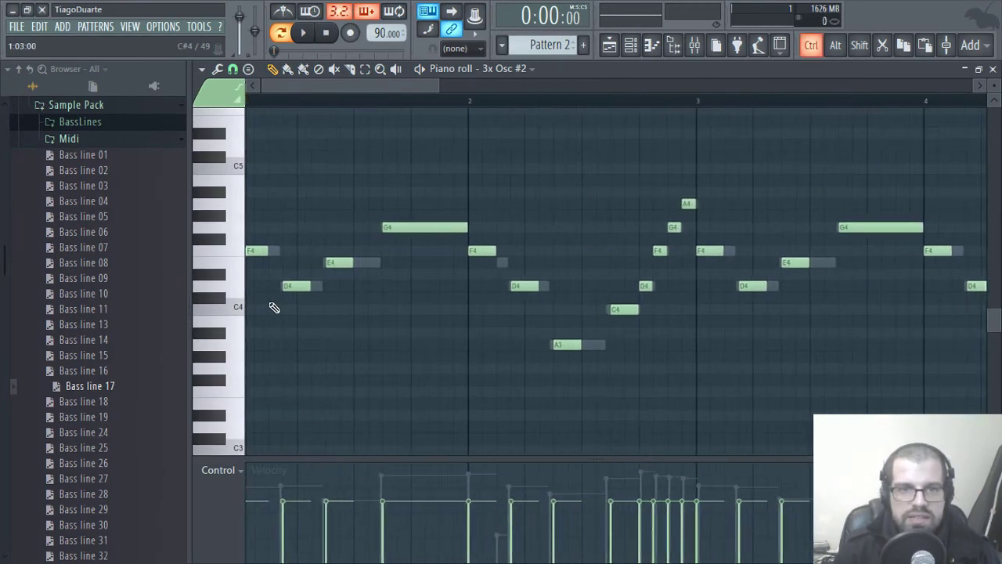
pyautogui.click(993, 69)
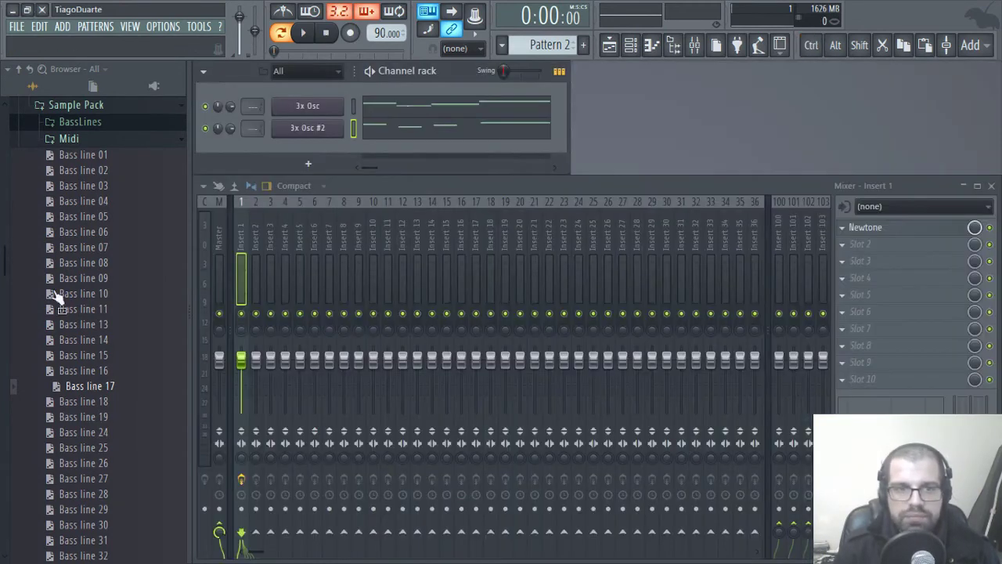
pyautogui.moveTo(110, 385); pyautogui.dragTo(125, 389)
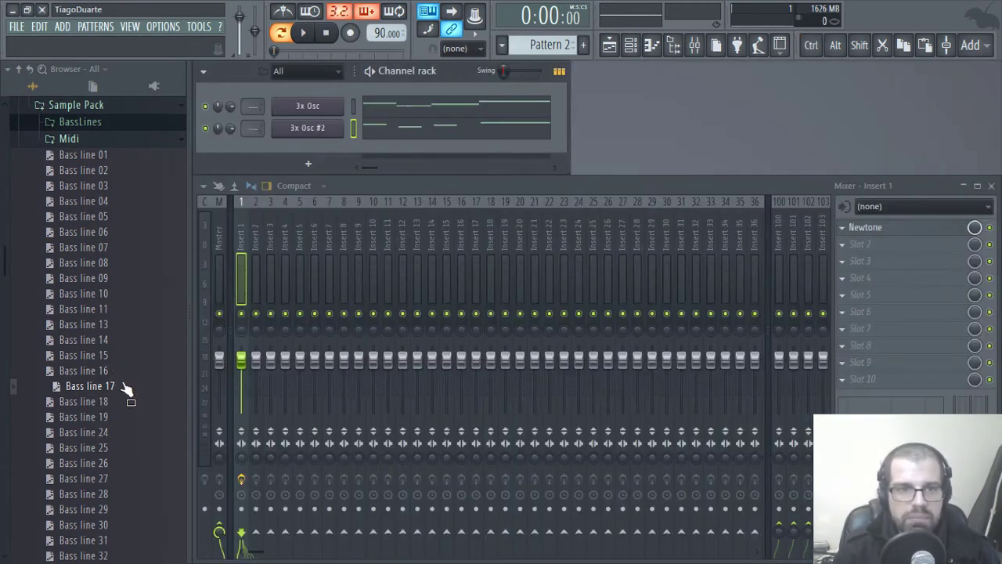
# Step: Open the 3x Osc #2 piano roll and compare its original MIDI note lengths with the converted ghost notes in bars 1 to 4
pyautogui.click(429, 134)
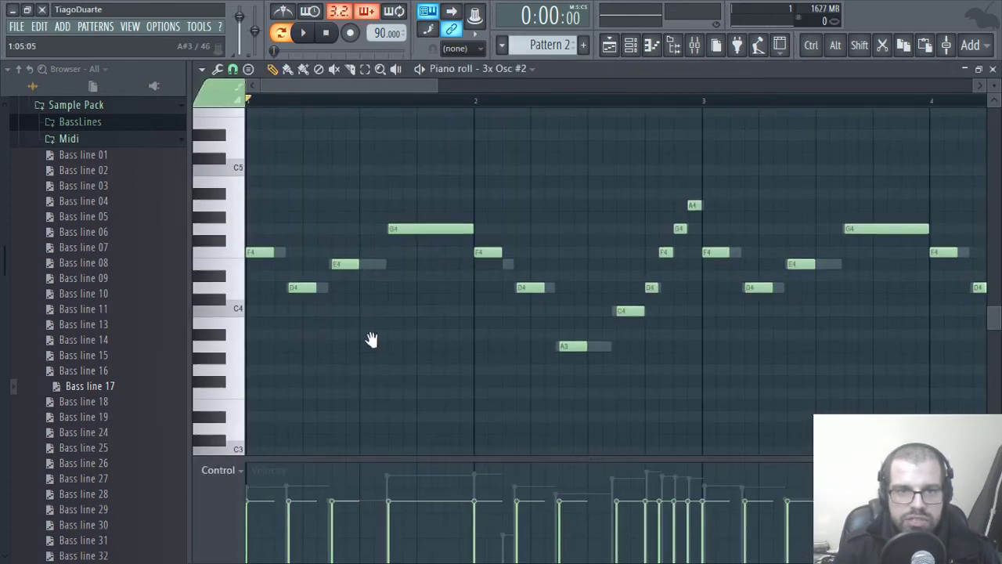
pyautogui.scroll(3, 371, 340)
pyautogui.scroll(2, 277, 341)
pyautogui.scroll(-3, 717, 298)
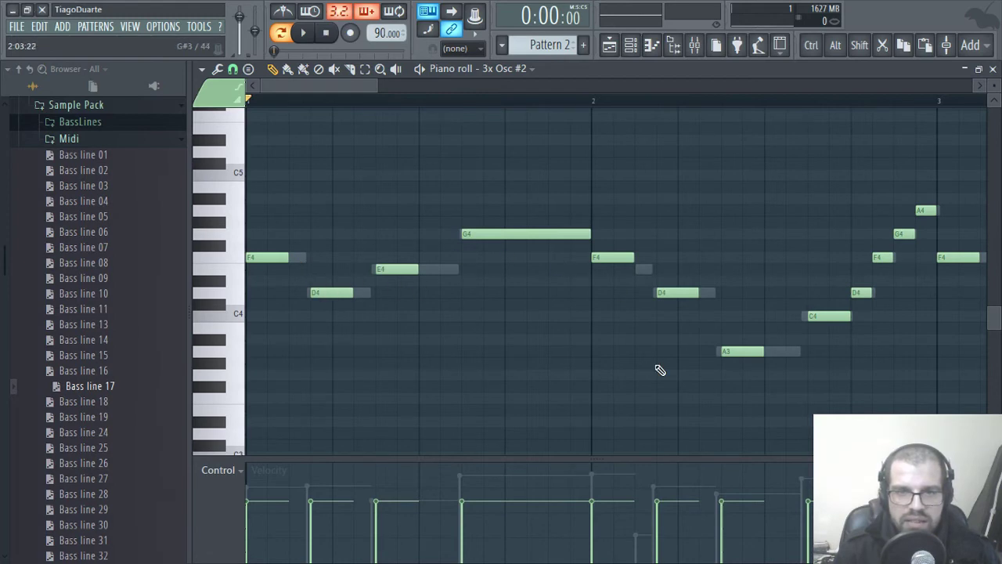
pyautogui.moveTo(656, 370); pyautogui.dragTo(454, 365)
pyautogui.moveTo(711, 376); pyautogui.dragTo(533, 367)
pyautogui.moveTo(589, 345); pyautogui.dragTo(345, 344)
pyautogui.moveTo(558, 306); pyautogui.dragTo(400, 261)
pyautogui.moveTo(653, 318); pyautogui.dragTo(509, 347)
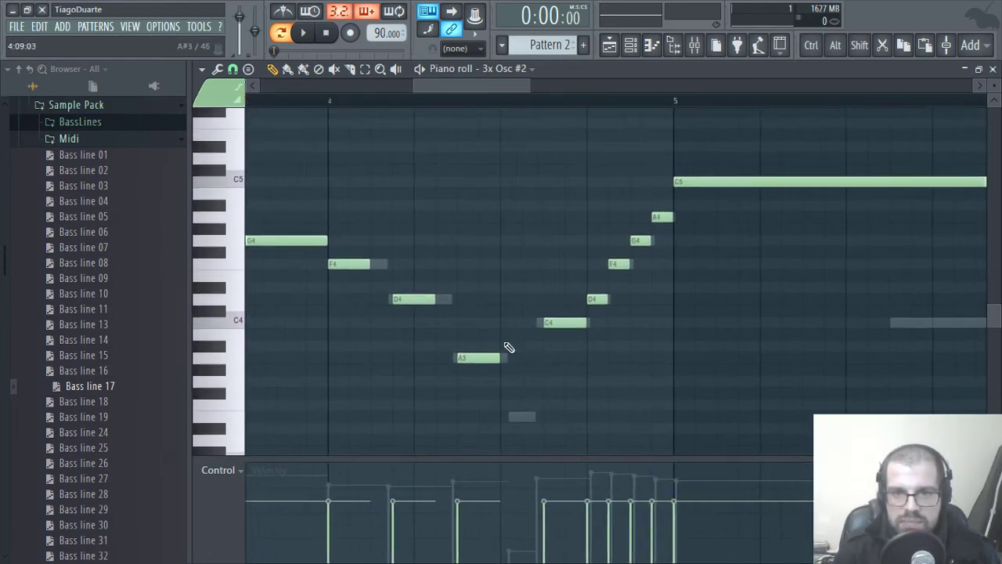
pyautogui.moveTo(636, 287); pyautogui.dragTo(570, 331)
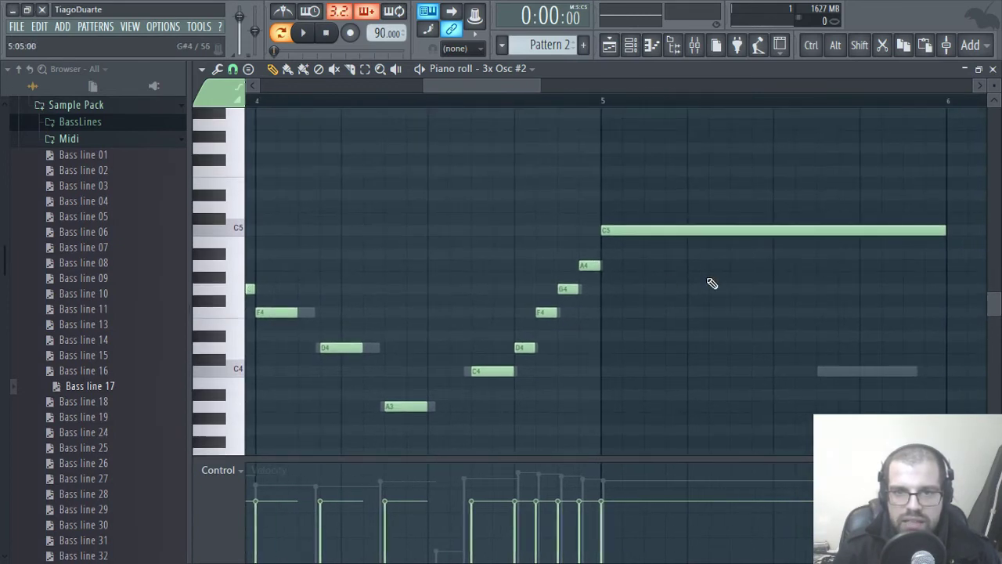
# Step: Compare the long C5 and C3 notes of 3x Osc #2 with the converted ghost notes in bars 5 to 8
pyautogui.moveTo(711, 282); pyautogui.dragTo(526, 297)
pyautogui.moveTo(701, 308); pyautogui.dragTo(525, 432)
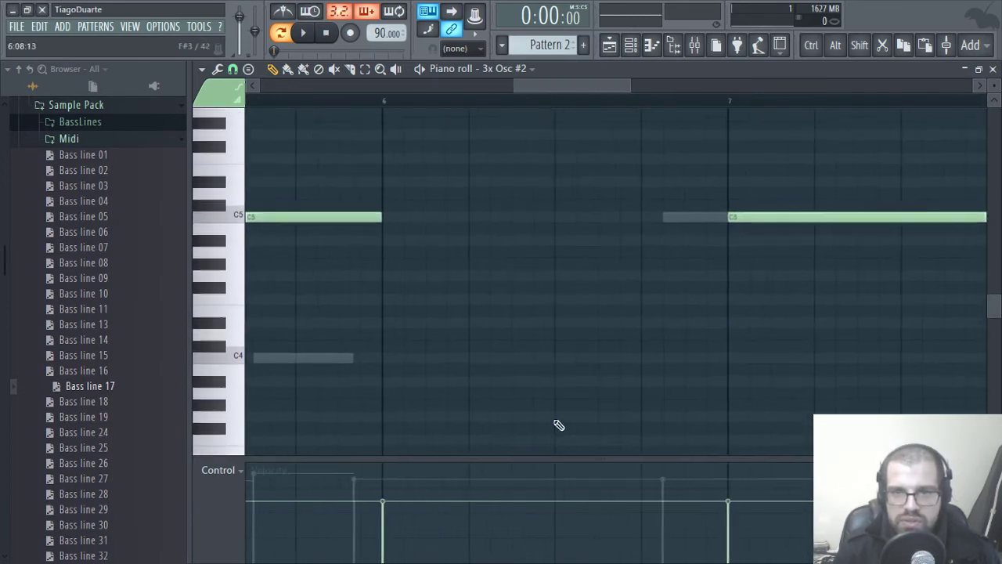
pyautogui.moveTo(735, 333); pyautogui.dragTo(567, 234)
pyautogui.moveTo(697, 318); pyautogui.dragTo(442, 297)
pyautogui.moveTo(579, 310); pyautogui.dragTo(541, 457)
pyautogui.moveTo(661, 313); pyautogui.dragTo(524, 249)
pyautogui.scroll(-5, 662, 313)
pyautogui.moveTo(512, 326); pyautogui.dragTo(895, 332)
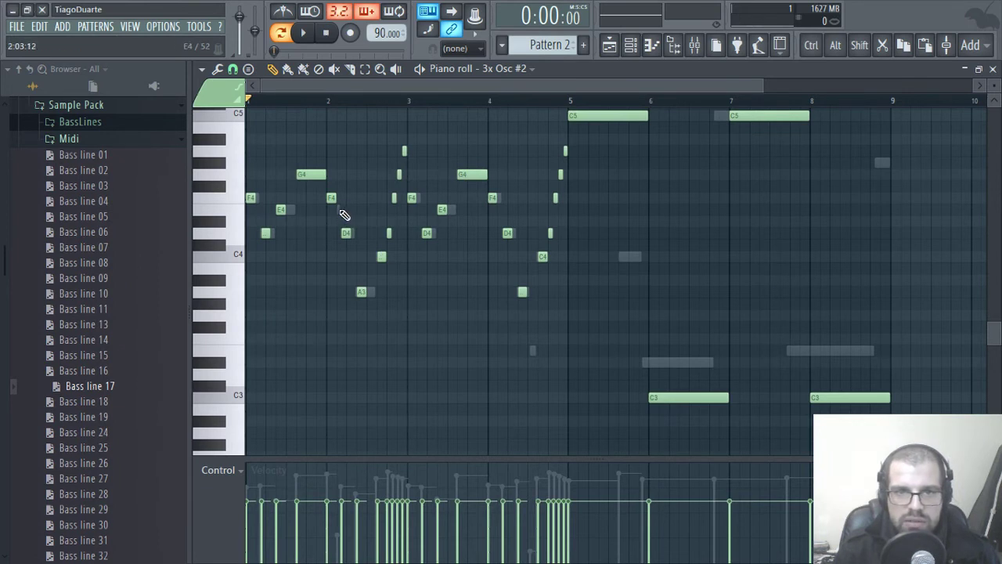
# Step: Examine the stray converted ghost notes in bars 2, 4, 5 and 8 of the 3x Osc #2 piano roll and close it
pyautogui.moveTo(347, 207); pyautogui.dragTo(320, 216)
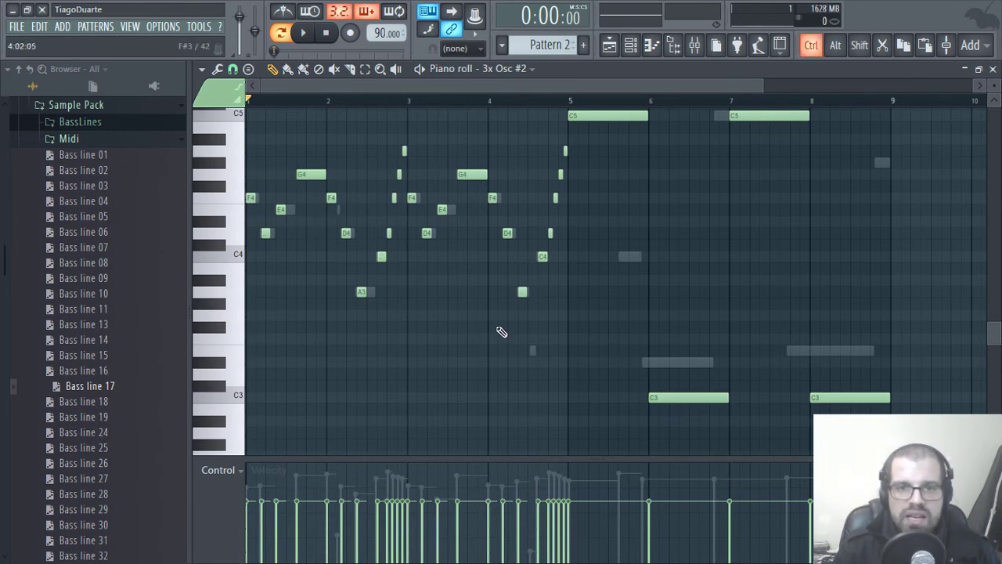
pyautogui.moveTo(546, 338); pyautogui.dragTo(519, 356)
pyautogui.moveTo(632, 239); pyautogui.dragTo(720, 387)
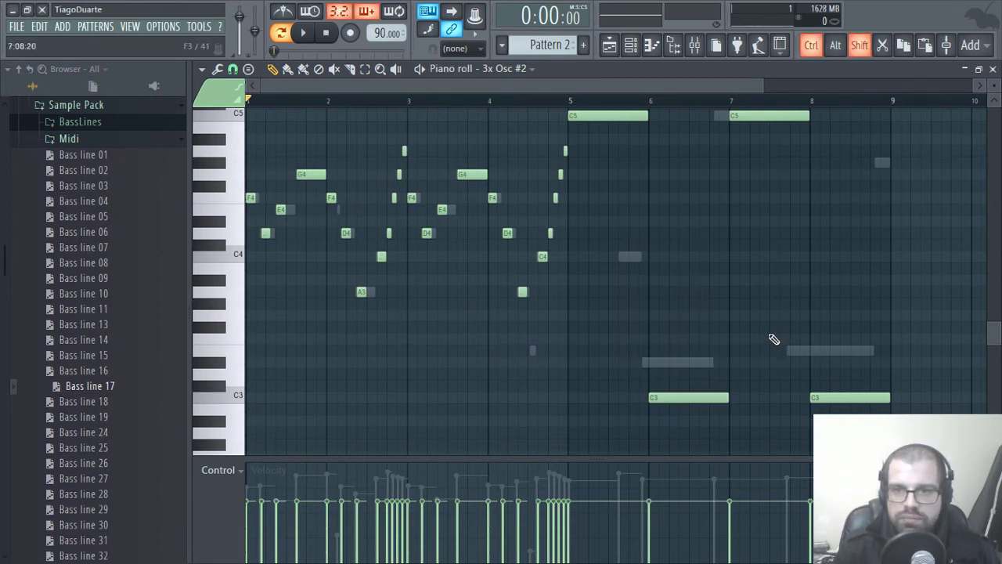
pyautogui.moveTo(689, 169); pyautogui.dragTo(705, 288)
pyautogui.scroll(4, 350, 356)
pyautogui.moveTo(519, 325); pyautogui.dragTo(689, 296)
pyautogui.scroll(-2, 817, 340)
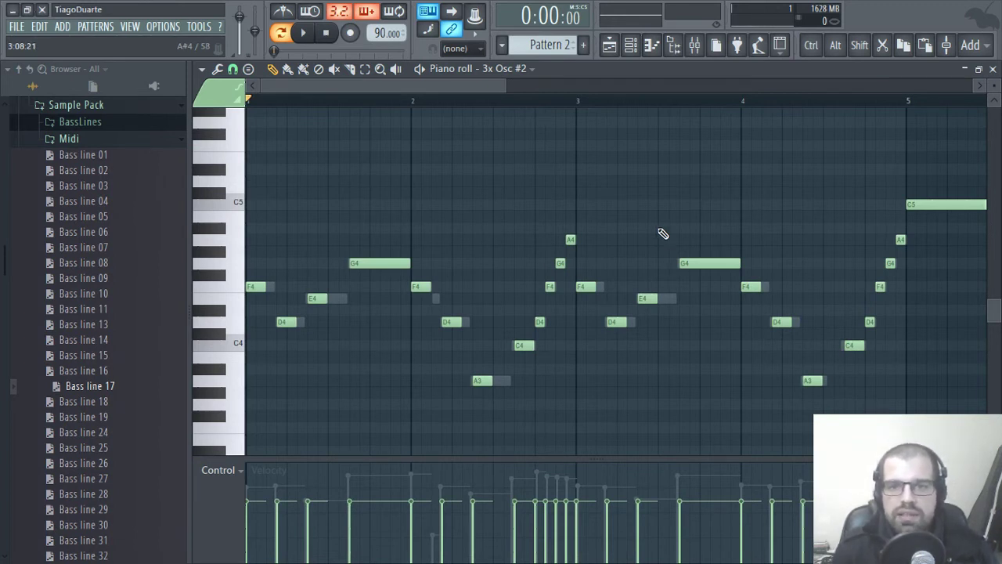
pyautogui.click(993, 69)
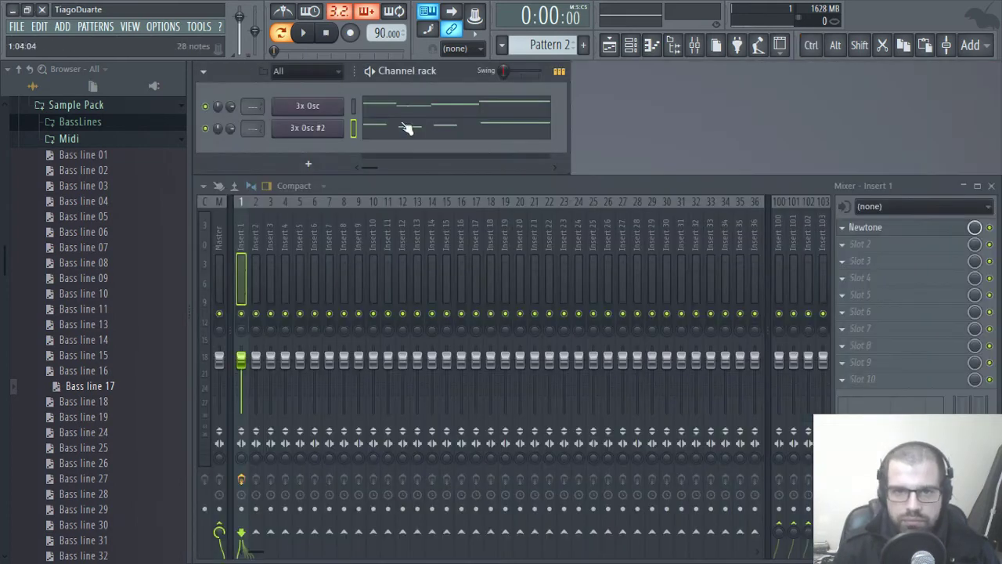
# Step: Load the Bass line 17 - 90 bpm sample from the BassLines folder into a new Slicex channel
pyautogui.click(92, 134)
pyautogui.click(117, 384)
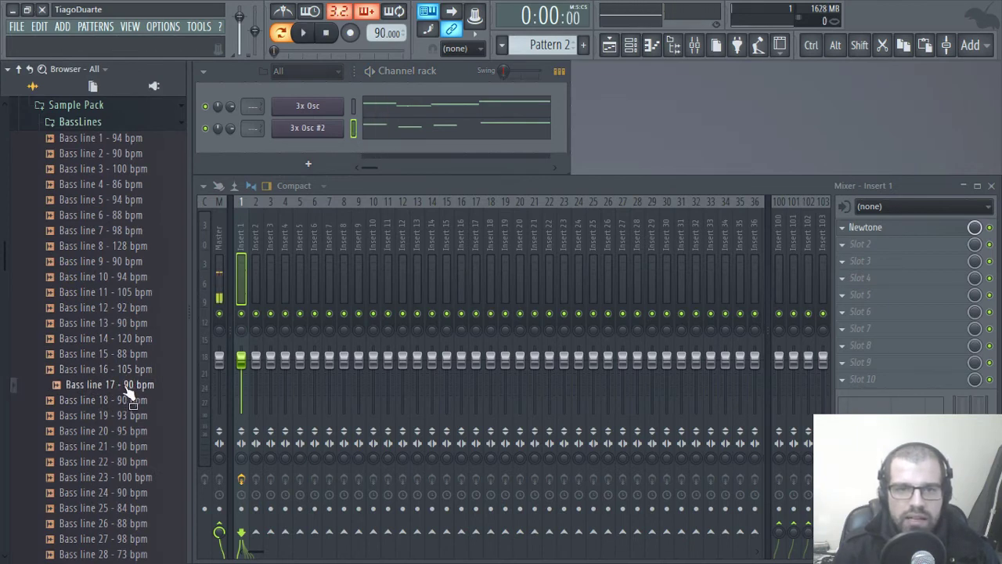
pyautogui.rightClick(127, 389)
pyautogui.click(211, 491)
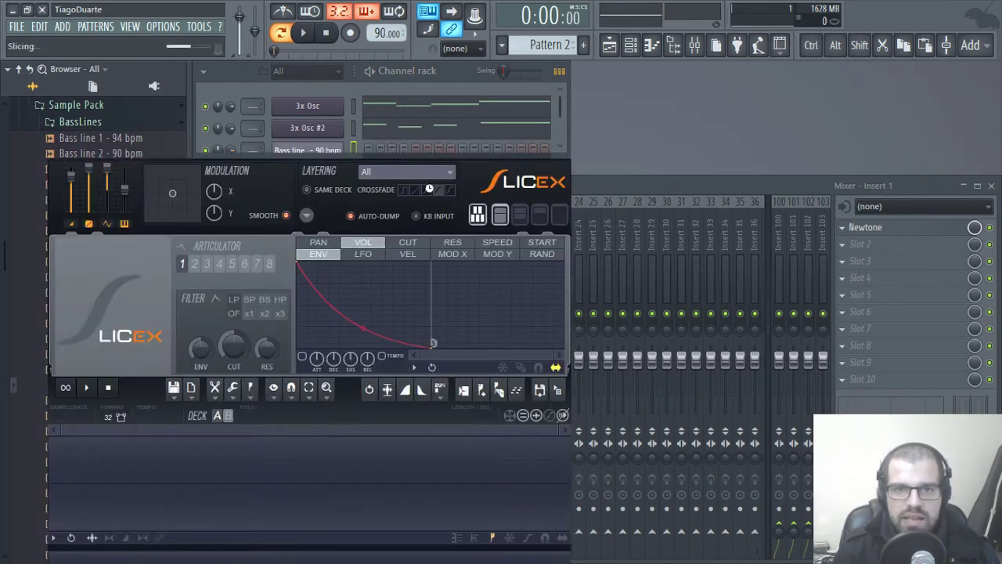
pyautogui.moveTo(392, 113); pyautogui.dragTo(749, 92)
# Step: Set the master pitch of the Bass line 17 Slicex to +300 cents and close its window
pyautogui.scroll(3, 446, 498)
pyautogui.scroll(-3, 446, 499)
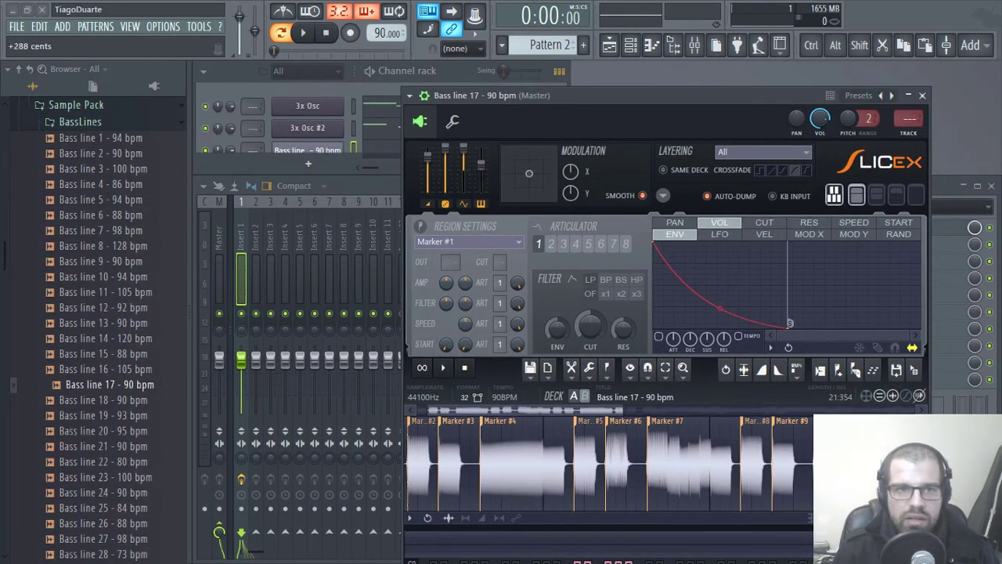
pyautogui.moveTo(254, 31); pyautogui.dragTo(255, 31)
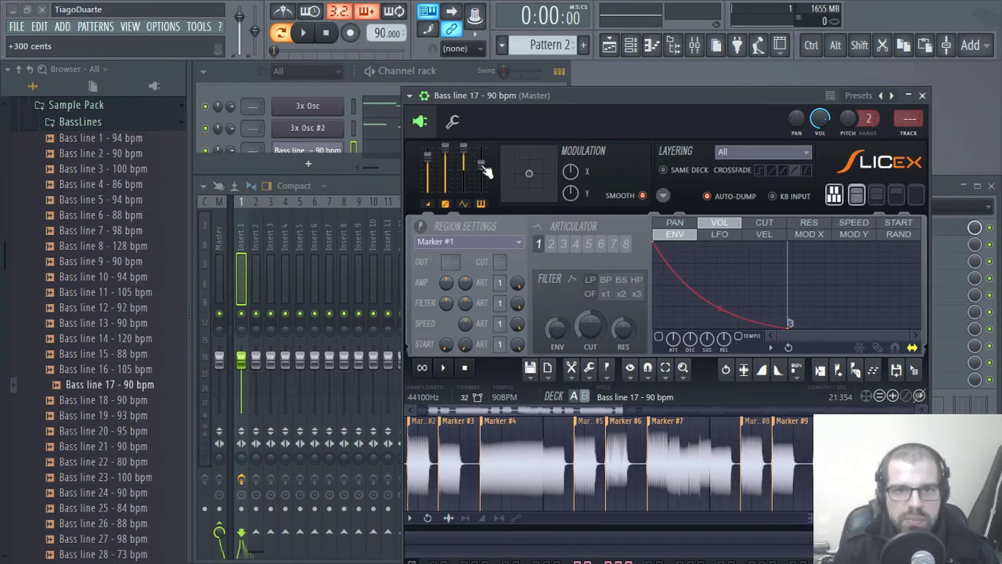
pyautogui.click(923, 95)
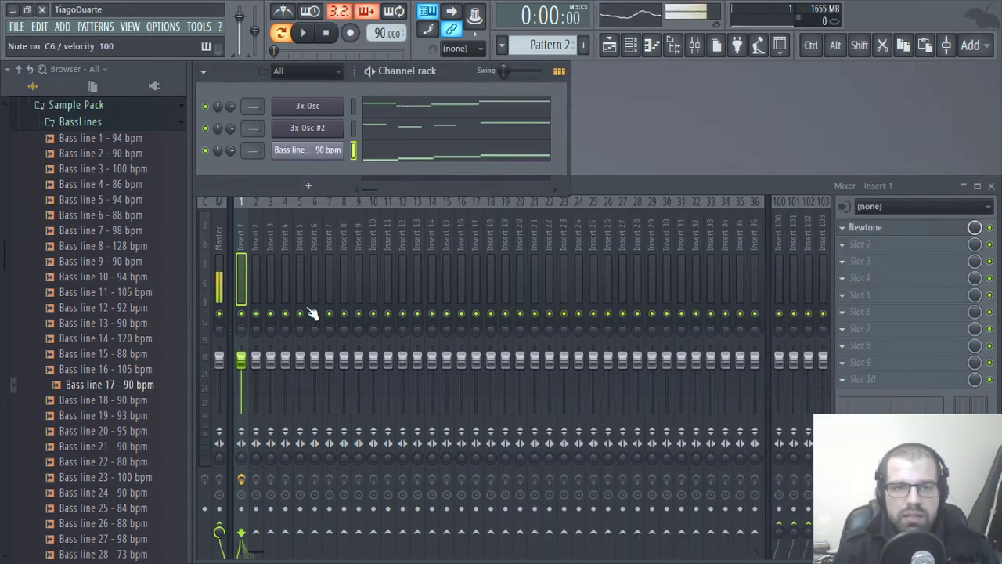
# Step: Audition the Bass line 17 Slicex channel by playing several single notes, including D#5
pyautogui.press('z')
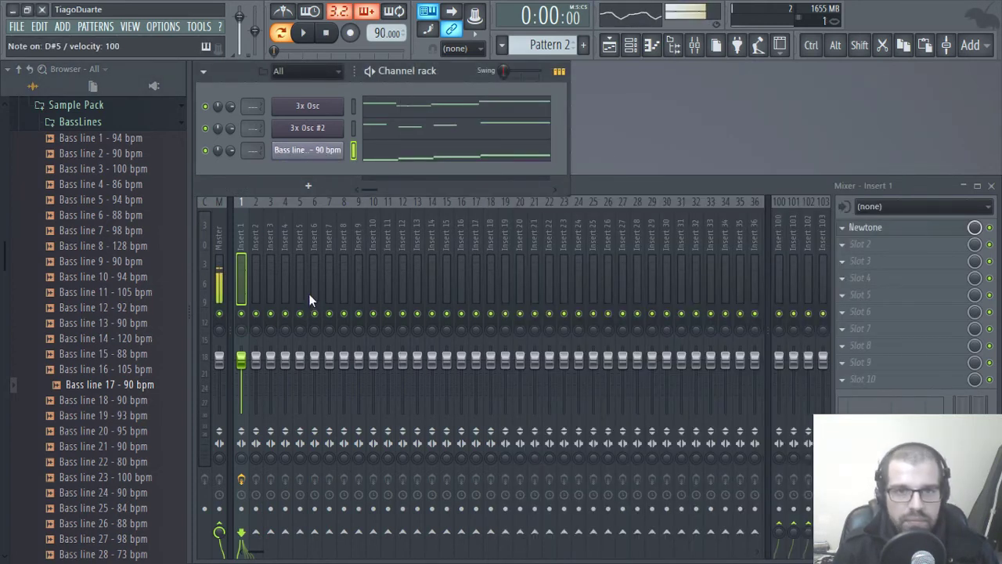
pyautogui.press('x')
pyautogui.press('d')
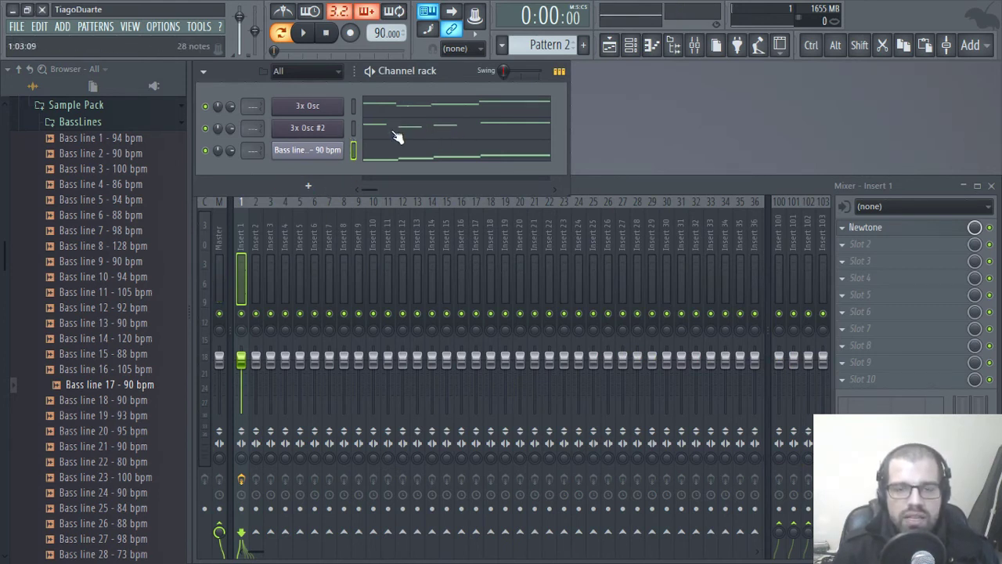
# Step: Transpose all notes of the 3x Osc channel up three semitones in its piano roll and close it
pyautogui.click(407, 112)
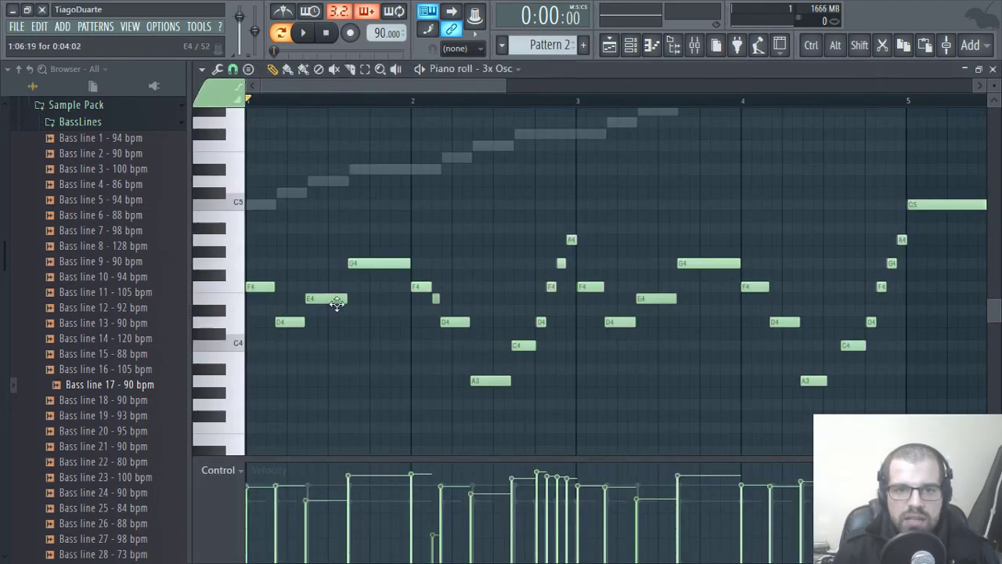
pyautogui.press('shift')
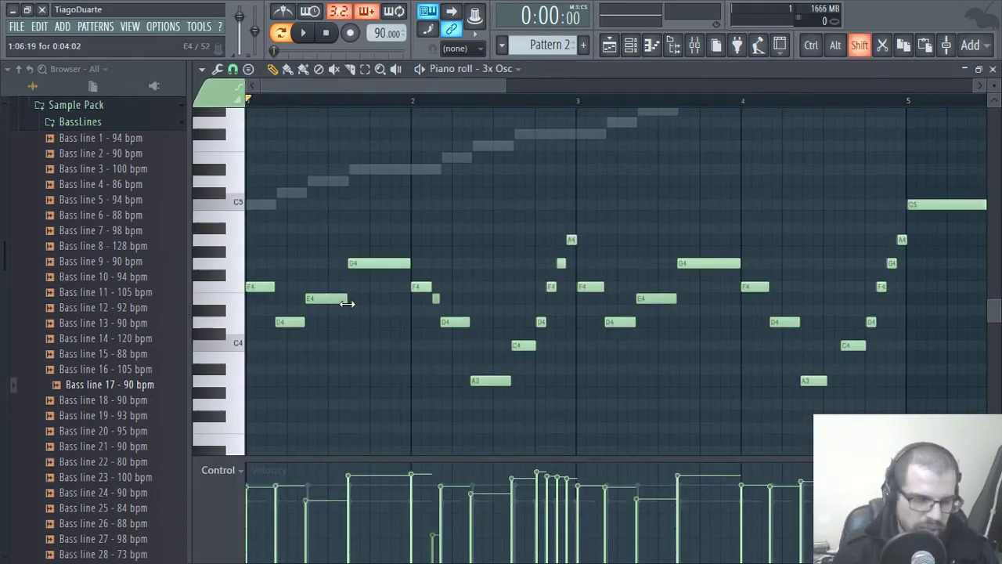
pyautogui.press('Up')
pyautogui.press('Up')
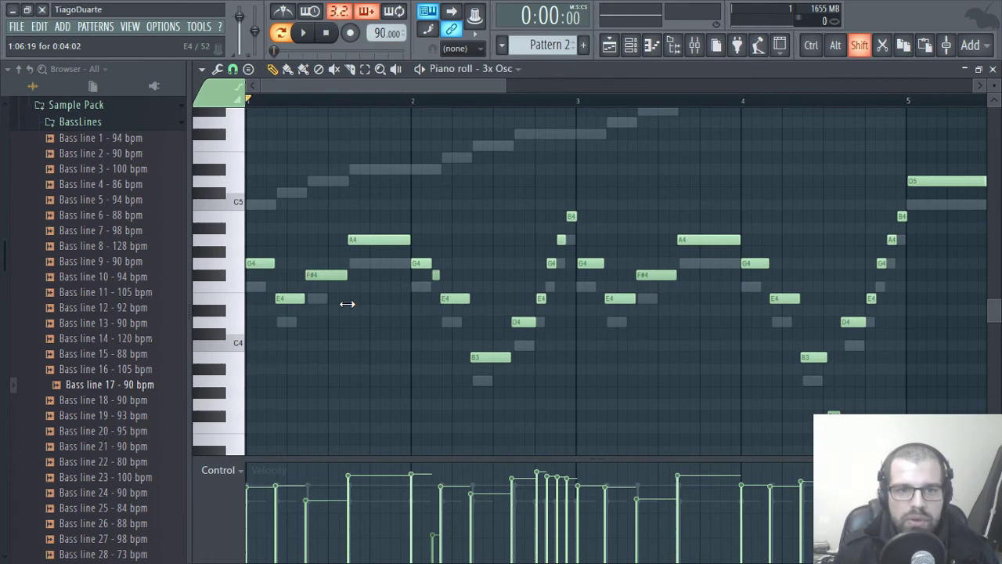
pyautogui.hotkey('shift', 'Up')
pyautogui.scroll(-2, 642, 341)
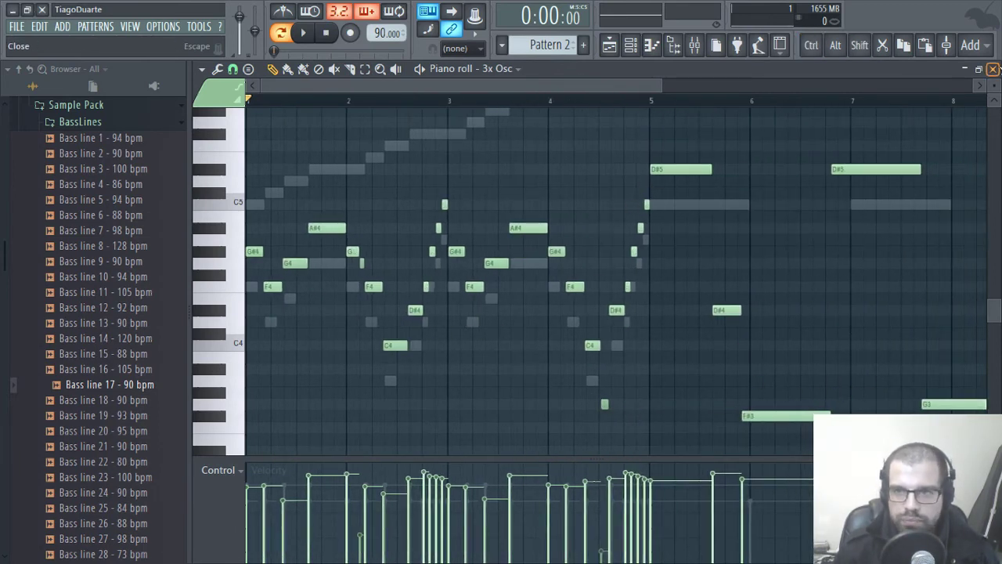
pyautogui.click(993, 69)
# Step: Compare the pitch of the Slicex and 3x Osc channels by playing C6 on each, and play Pattern 2 briefly
pyautogui.press('q')
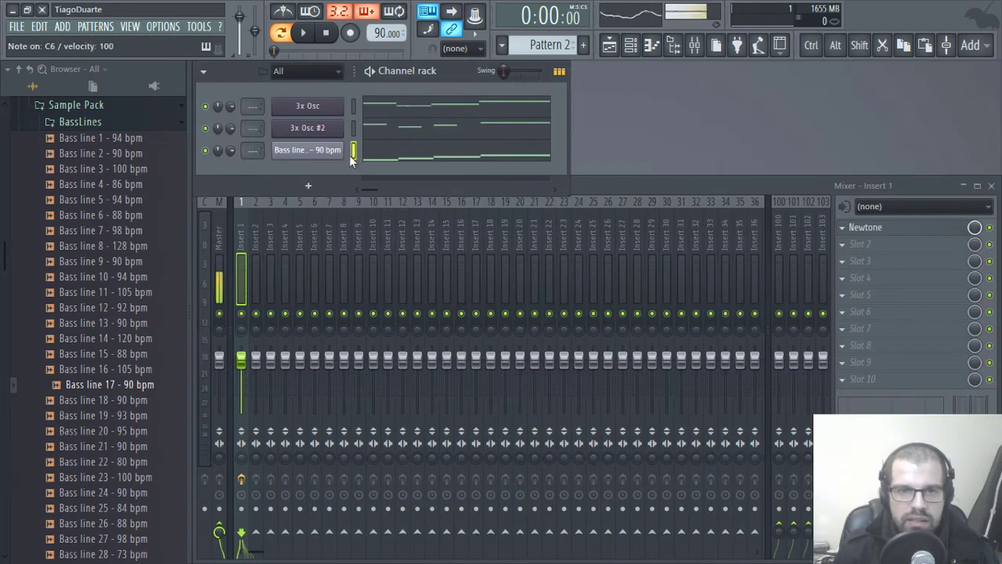
pyautogui.press('q')
pyautogui.click(352, 111)
pyautogui.press('q')
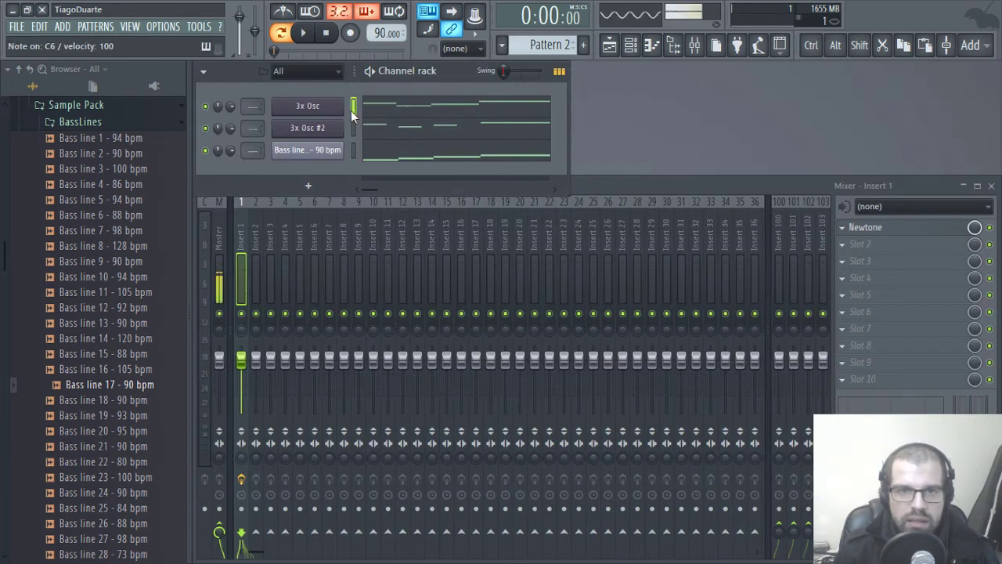
pyautogui.click(353, 151)
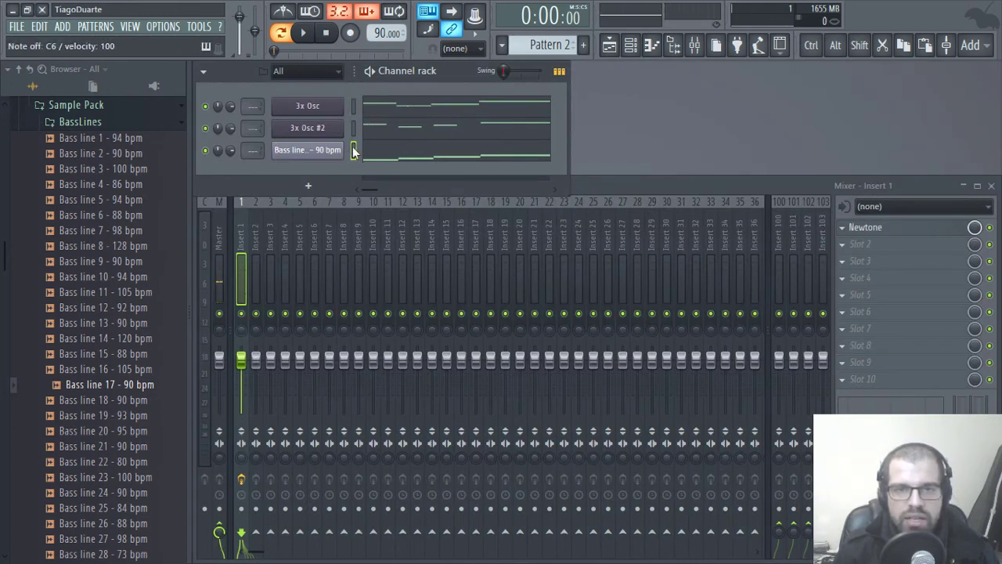
pyautogui.press('space')
pyautogui.press('space')
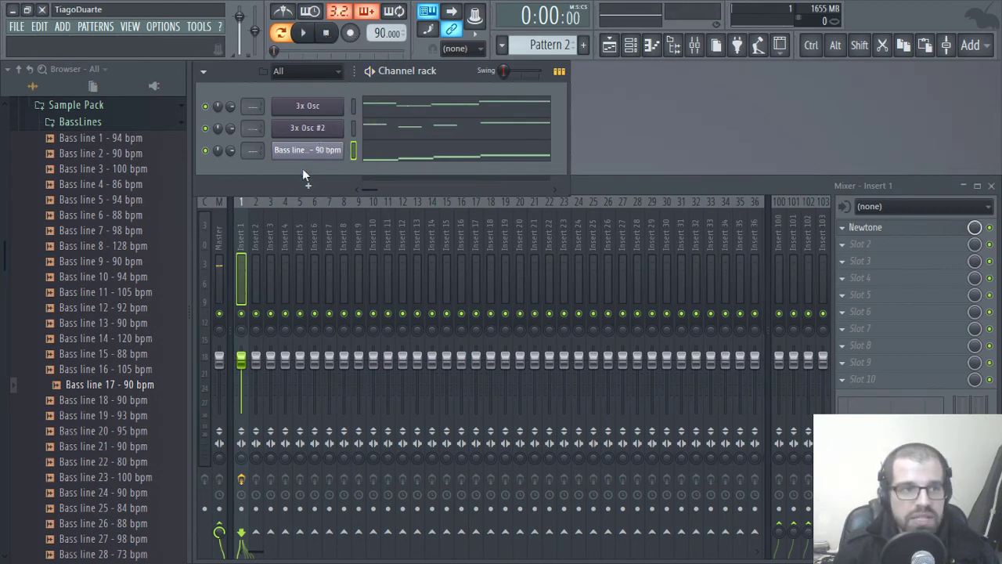
# Step: Look over the Bass line 17 Slicex window and the transposed notes in the 3x Osc piano roll, closing both
pyautogui.click(313, 151)
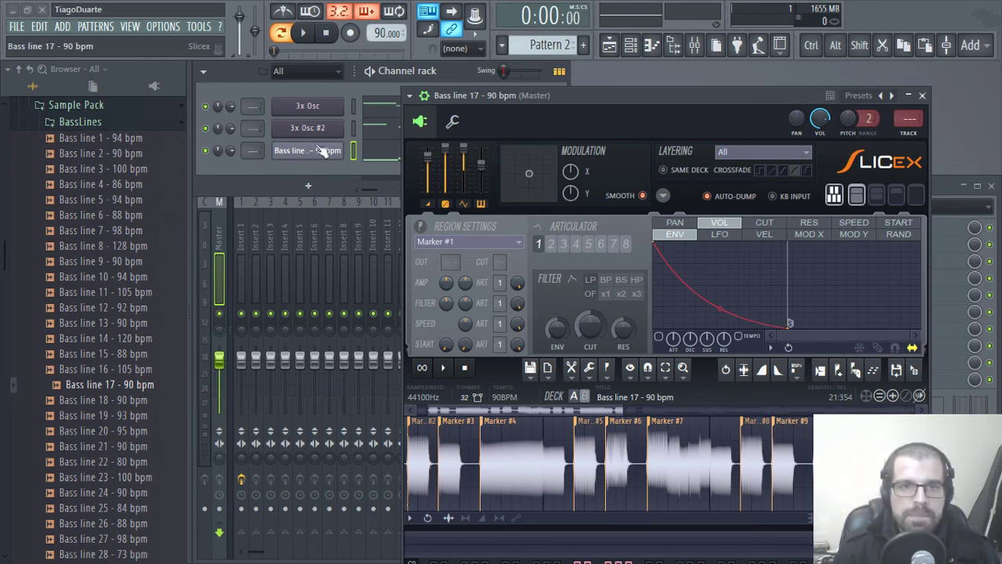
pyautogui.click(922, 95)
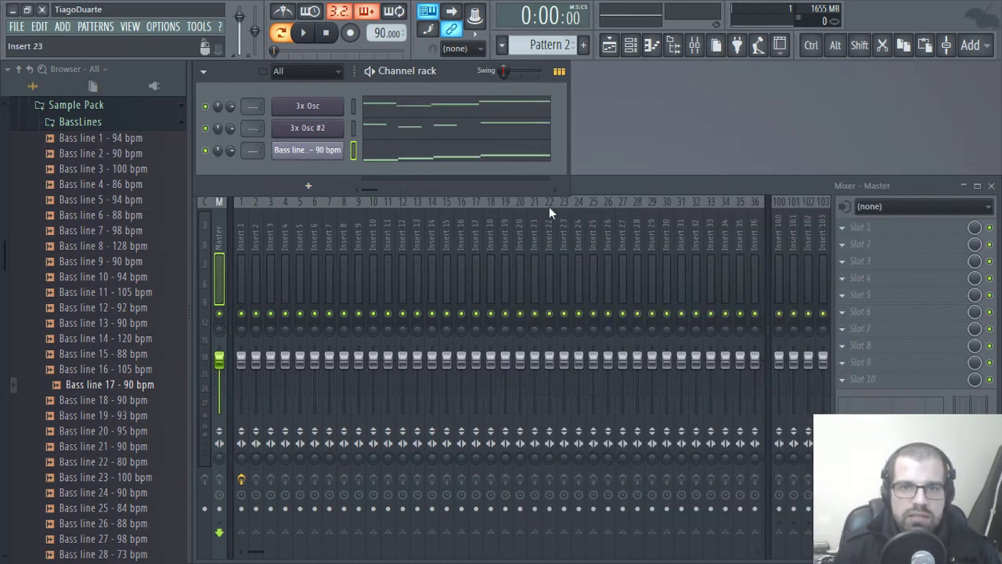
pyautogui.click(397, 115)
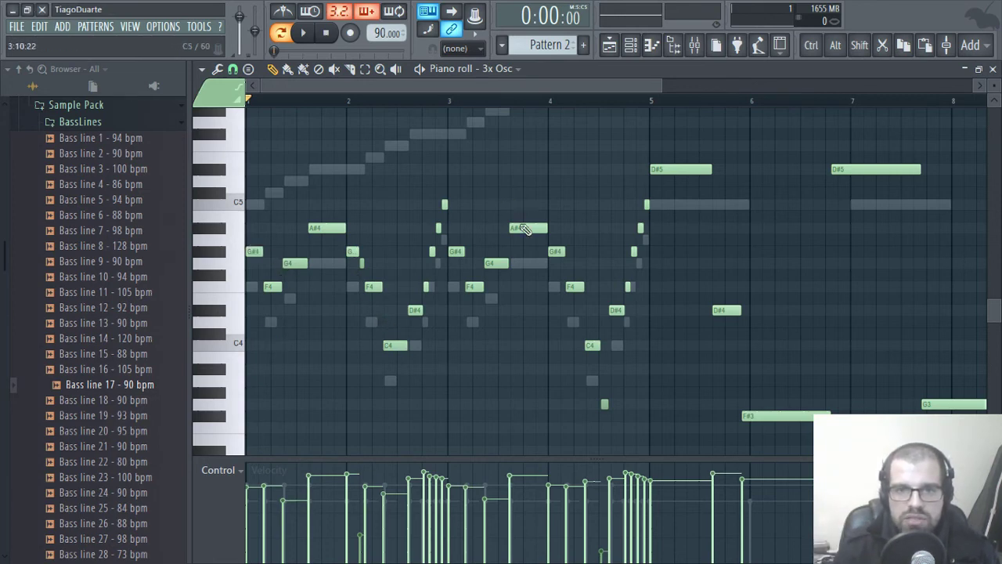
pyautogui.click(993, 69)
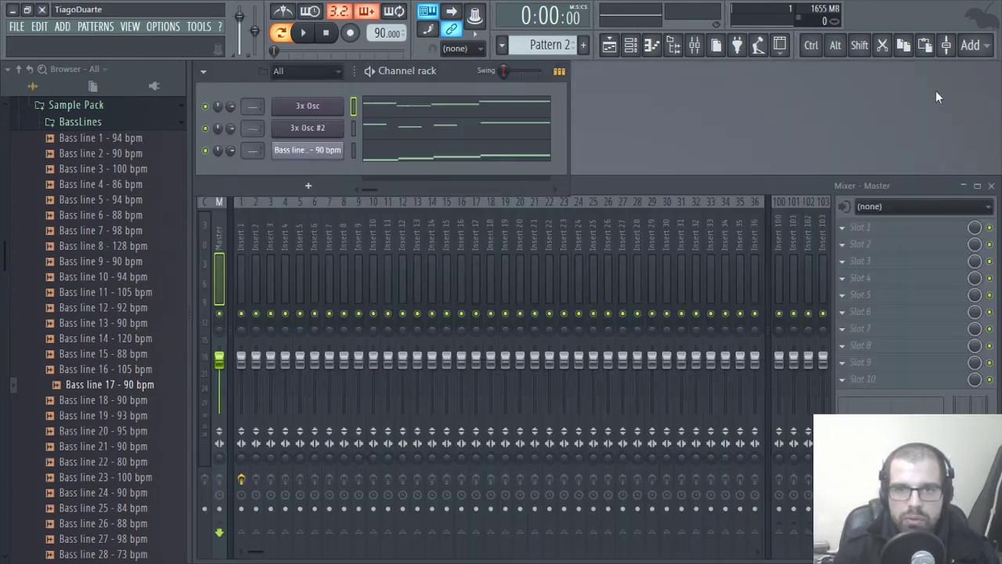
# Step: Mute the 3x Osc #2 channel and replace the 3x Osc instrument with DailyBeatsVI, closing its window
pyautogui.click(205, 129)
pyautogui.rightClick(302, 104)
pyautogui.moveTo(399, 221)
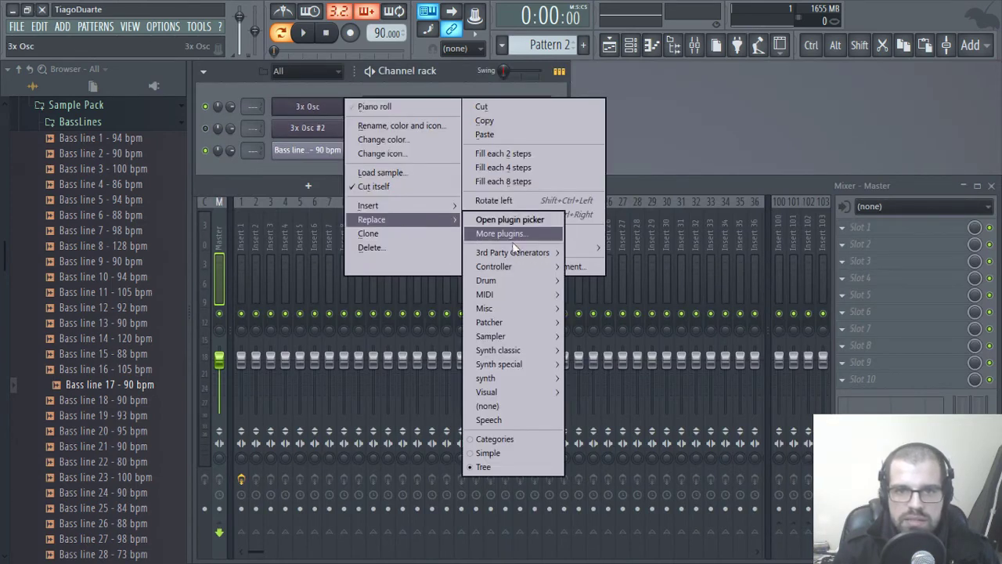
pyautogui.moveTo(515, 254)
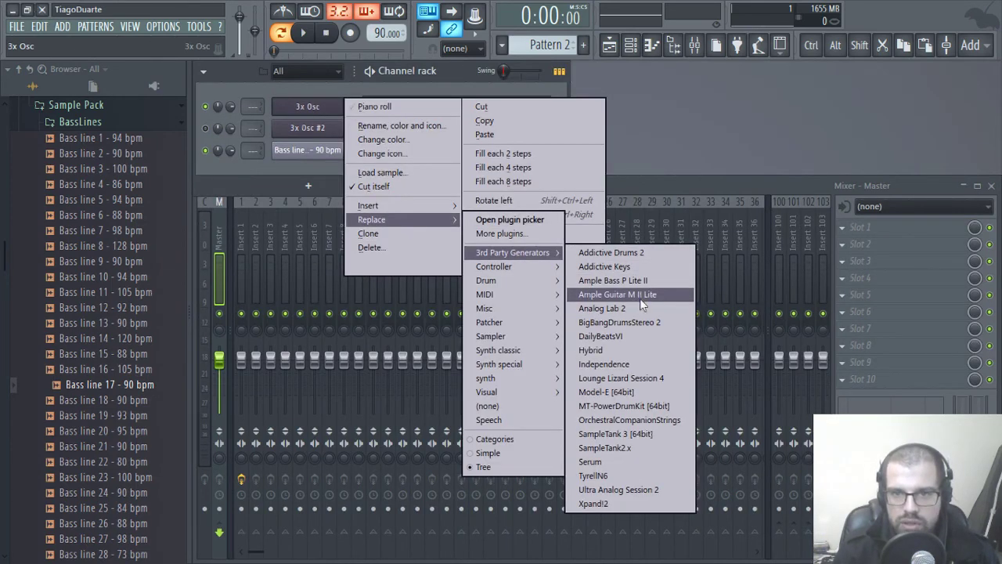
pyautogui.click(598, 336)
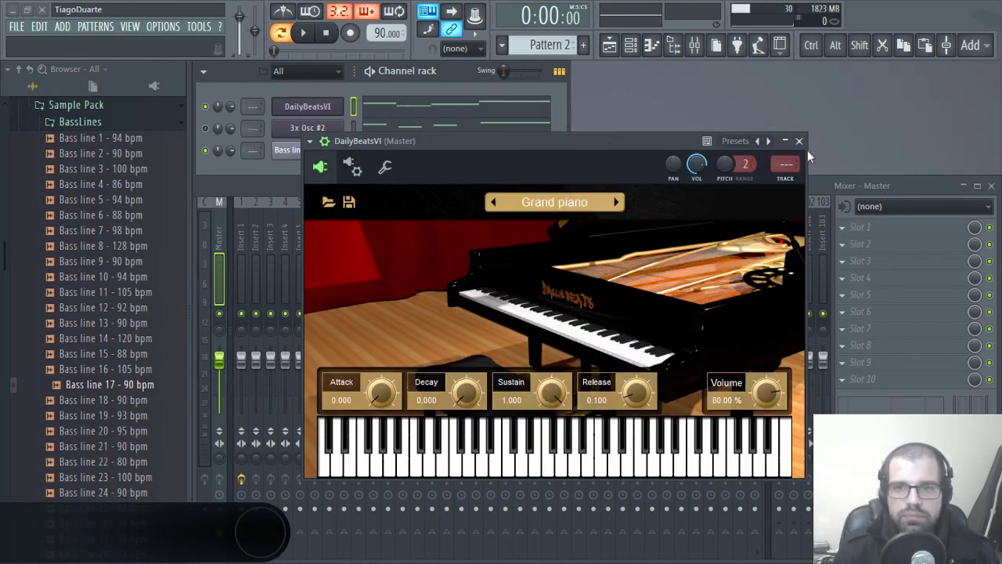
pyautogui.click(805, 144)
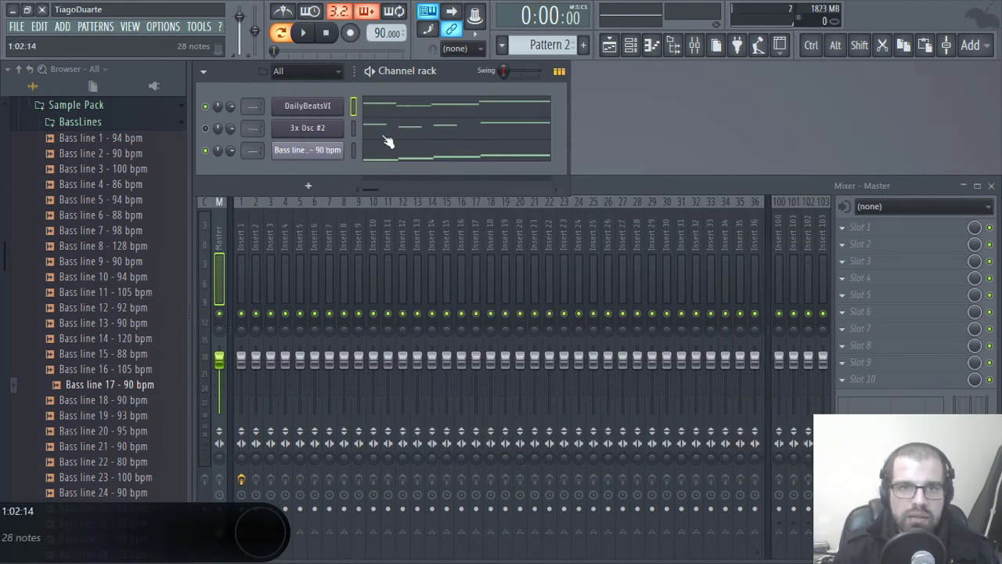
# Step: Reset the master pitch of the Bass line 17 Slicex and check it by playing Pattern 2 with that channel soloed
pyautogui.click(307, 149)
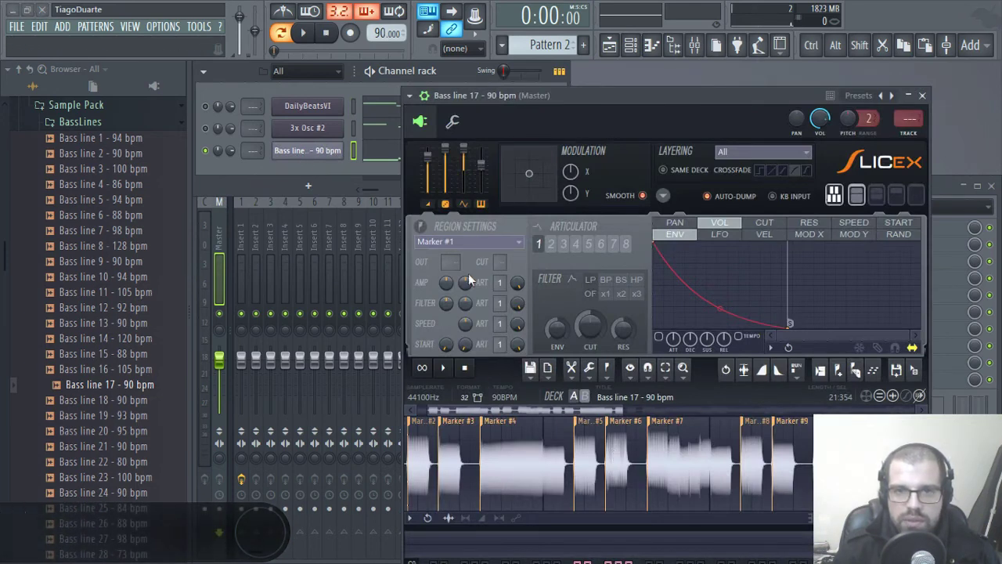
pyautogui.rightClick(478, 168)
pyautogui.click(496, 173)
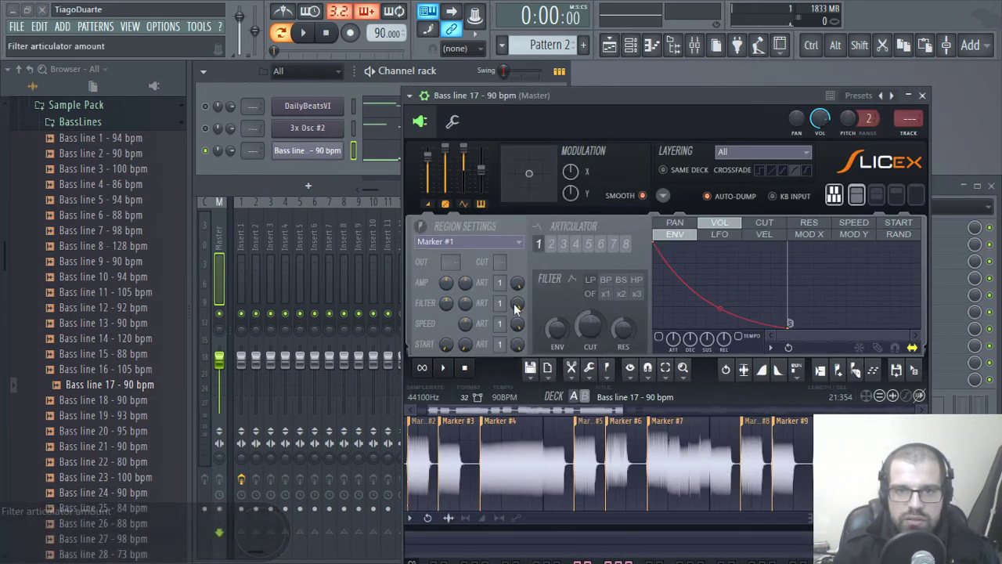
pyautogui.press('space')
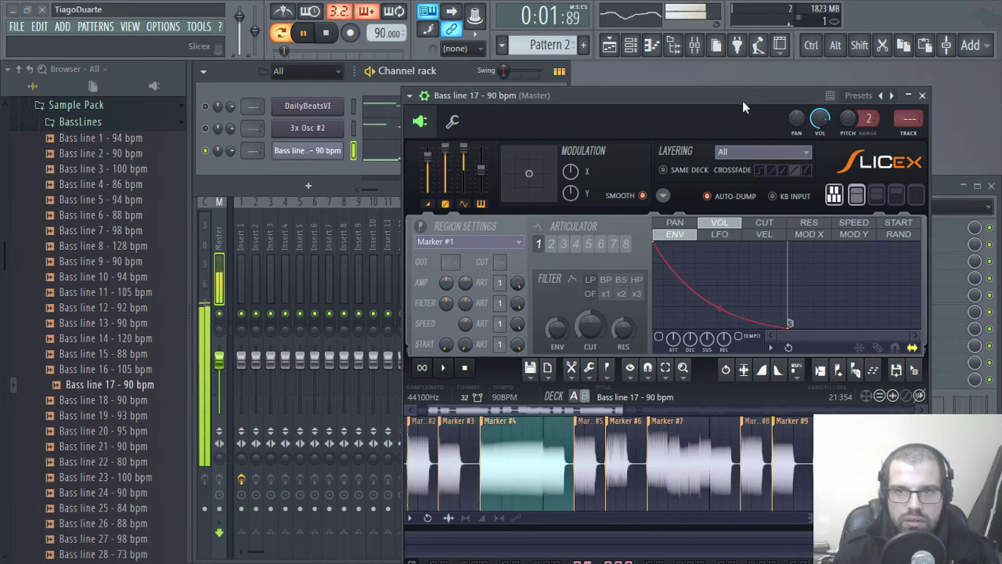
pyautogui.moveTo(742, 100)
pyautogui.mouseDown()
pyautogui.moveTo(707, 273)
pyautogui.moveTo(742, 115)
pyautogui.mouseUp()
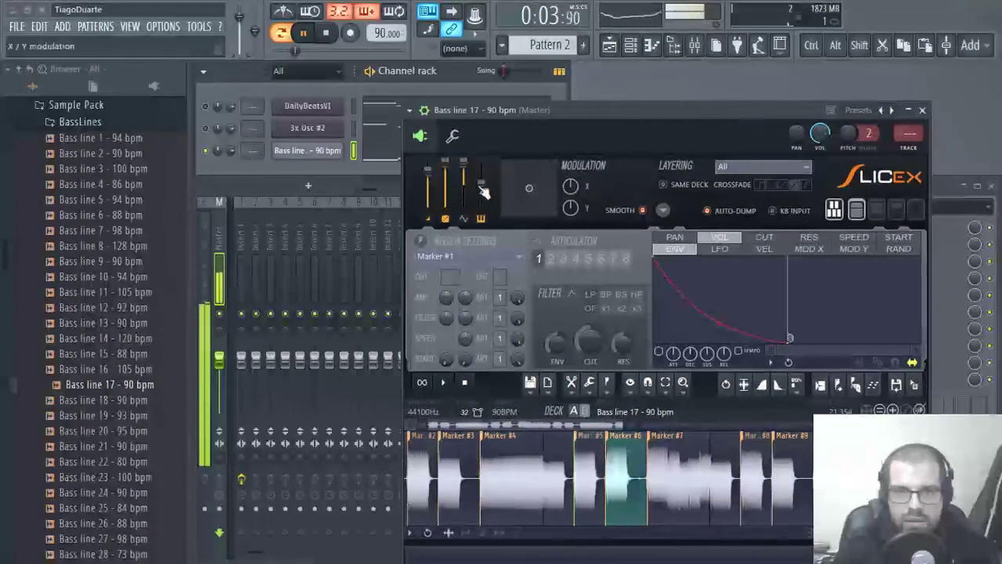
pyautogui.press('space')
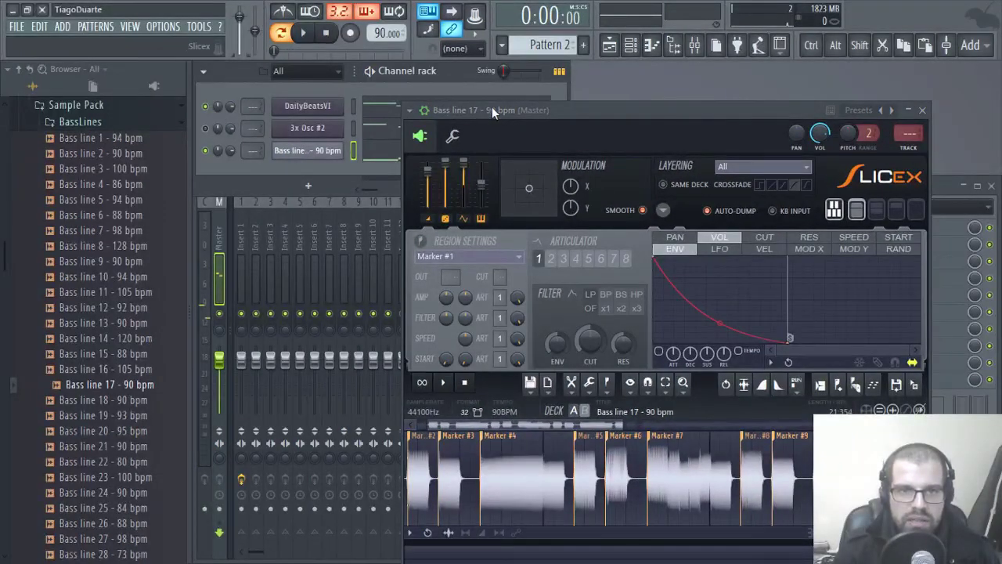
# Step: Transpose all DailyBeatsVI notes down two semitones and play Pattern 2 with the Bass line 17 Slicex channel
pyautogui.moveTo(492, 108); pyautogui.dragTo(475, 243)
pyautogui.click(426, 103)
pyautogui.hotkey('shift', 'Down')
pyautogui.hotkey('shift', 'Down')
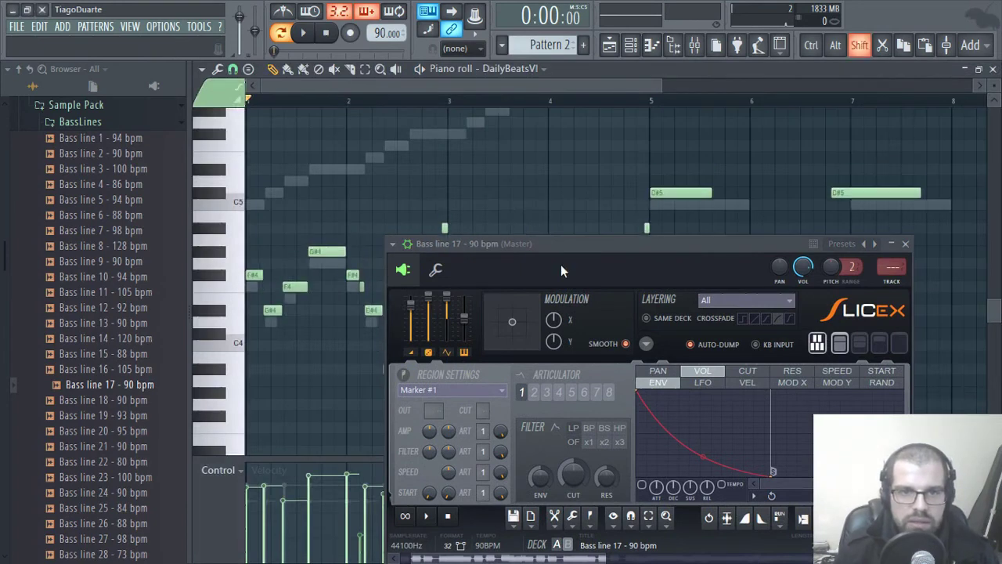
pyautogui.click(992, 69)
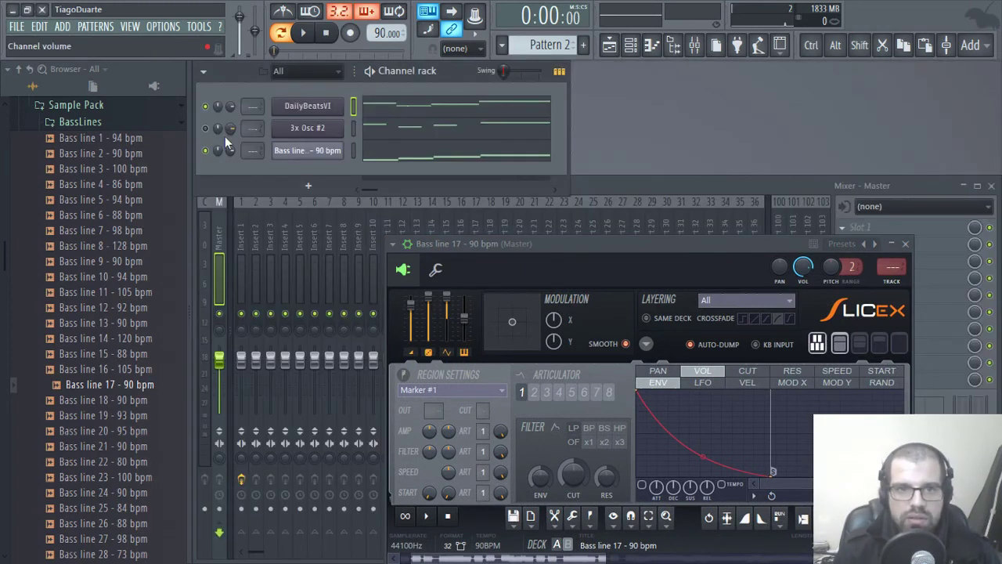
pyautogui.press('space')
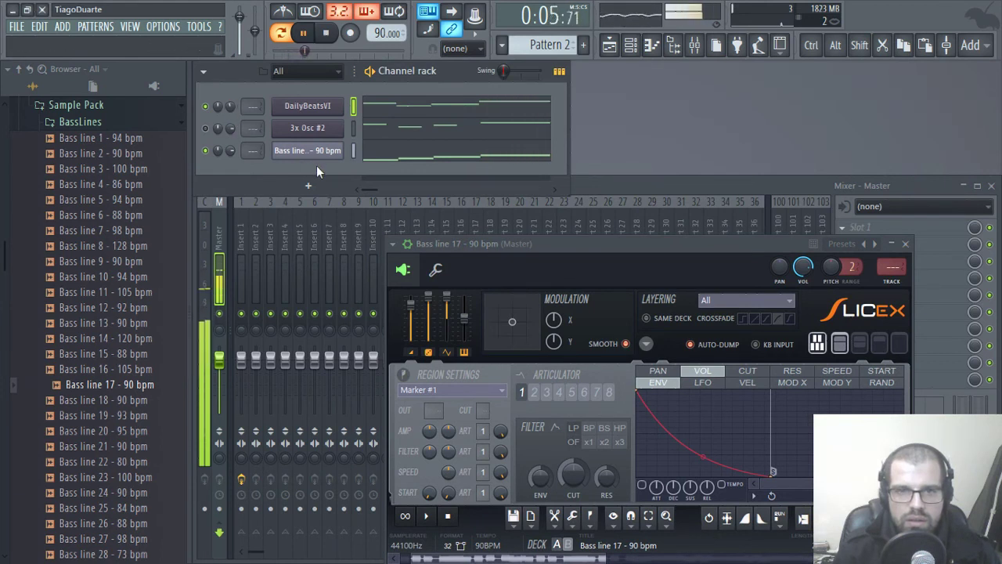
pyautogui.press('space')
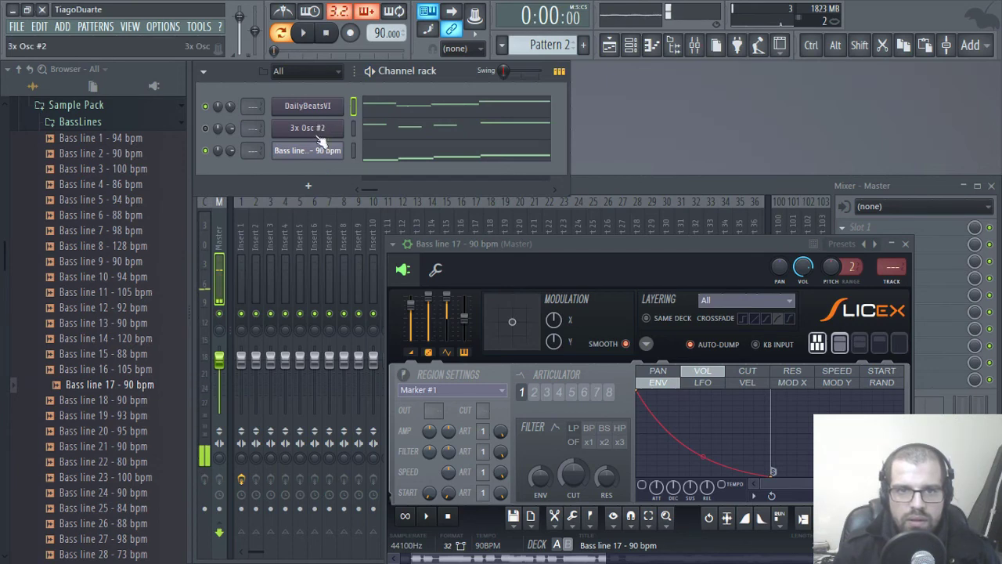
# Step: Delete the 3x Osc #2 channel and play Pattern 2 with DailyBeatsVI and the Bass line 17 Slicex
pyautogui.hotkey('alt', 'Delete')
pyautogui.press('Return')
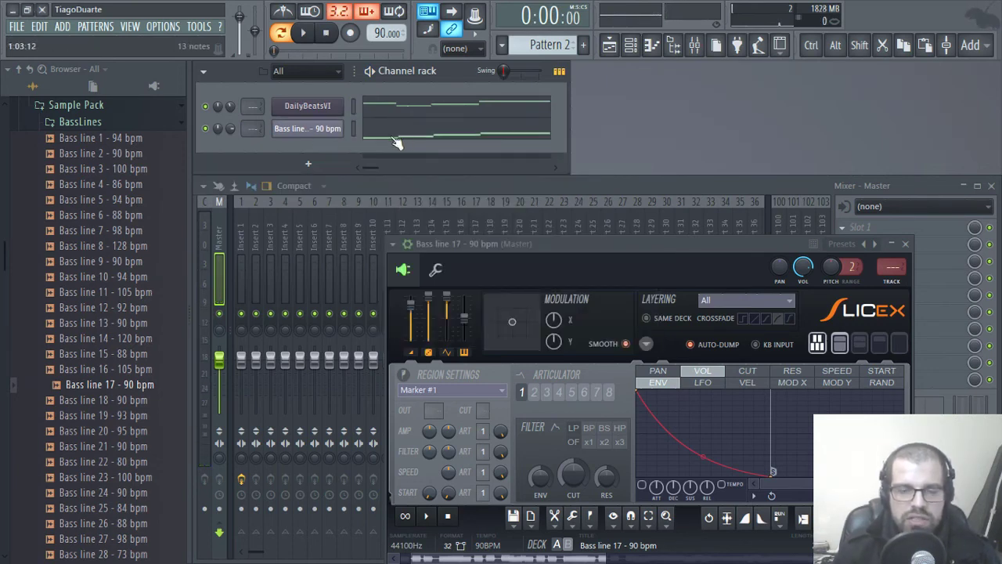
pyautogui.press('space')
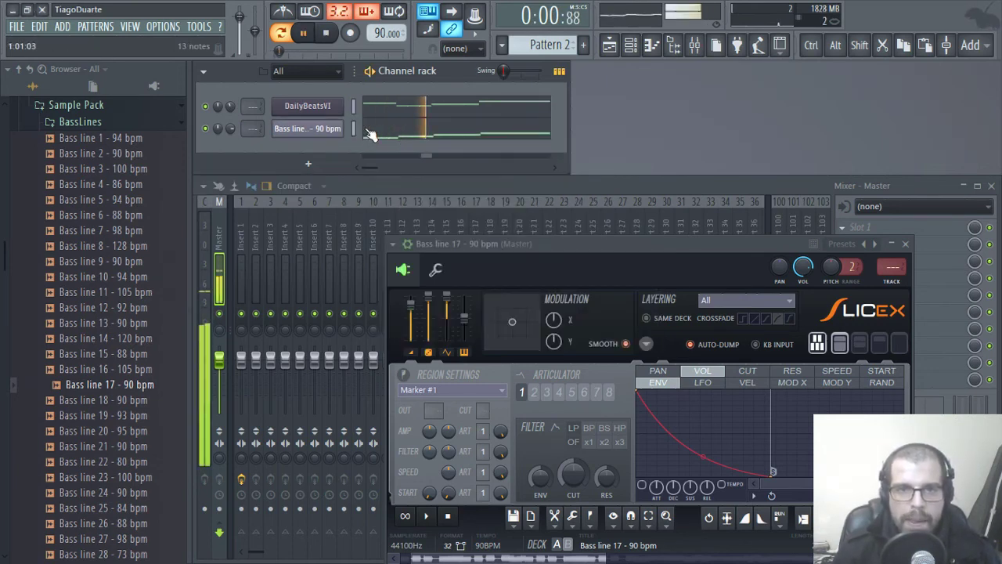
pyautogui.press('space')
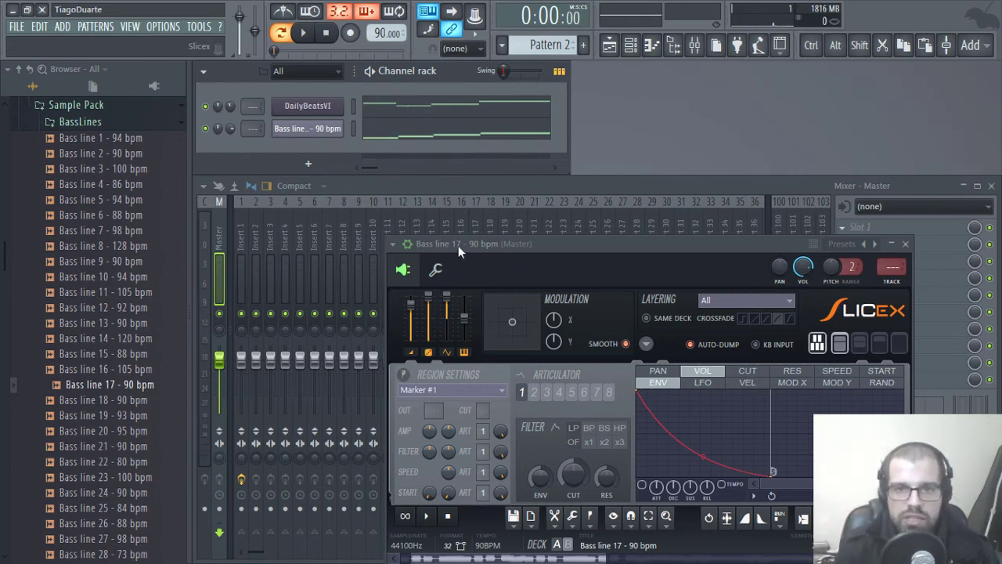
# Step: Raise the master pitch of the Bass line 17 Slicex and play Pattern 2 to check the tuning, closing the Slicex window
pyautogui.moveTo(476, 244); pyautogui.dragTo(435, 121)
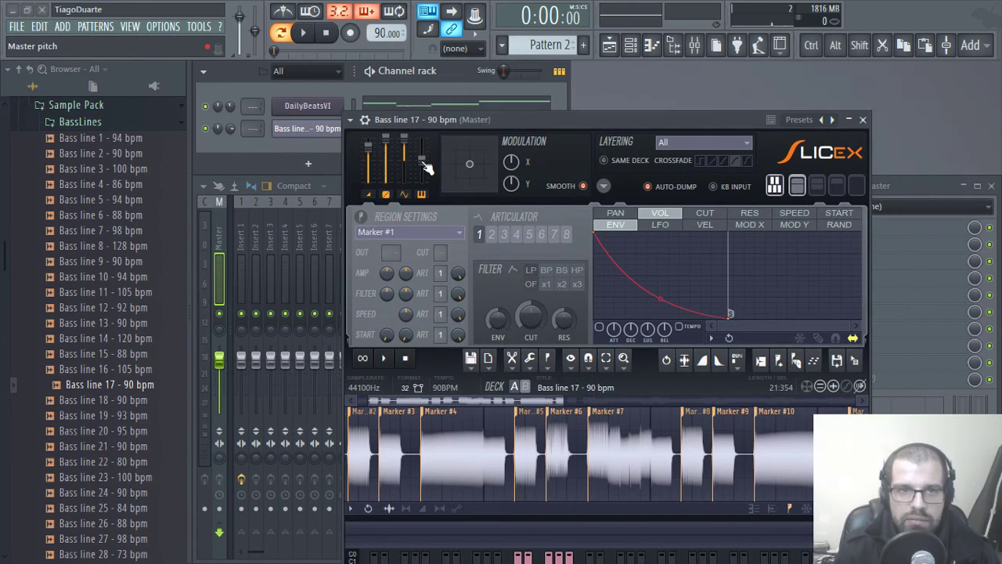
pyautogui.moveTo(425, 163); pyautogui.dragTo(422, 156)
pyautogui.press('ctrl')
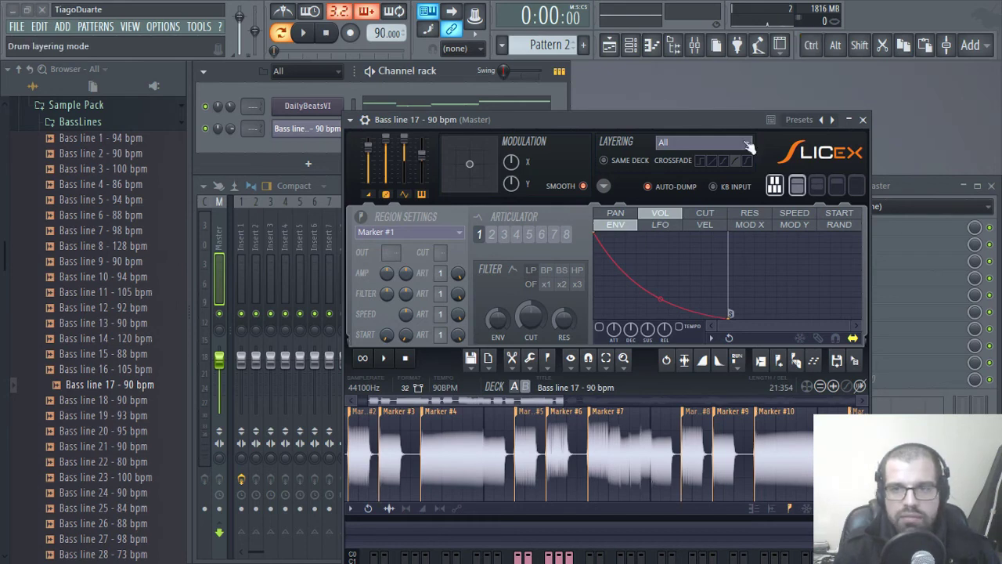
pyautogui.click(863, 119)
pyautogui.press('space')
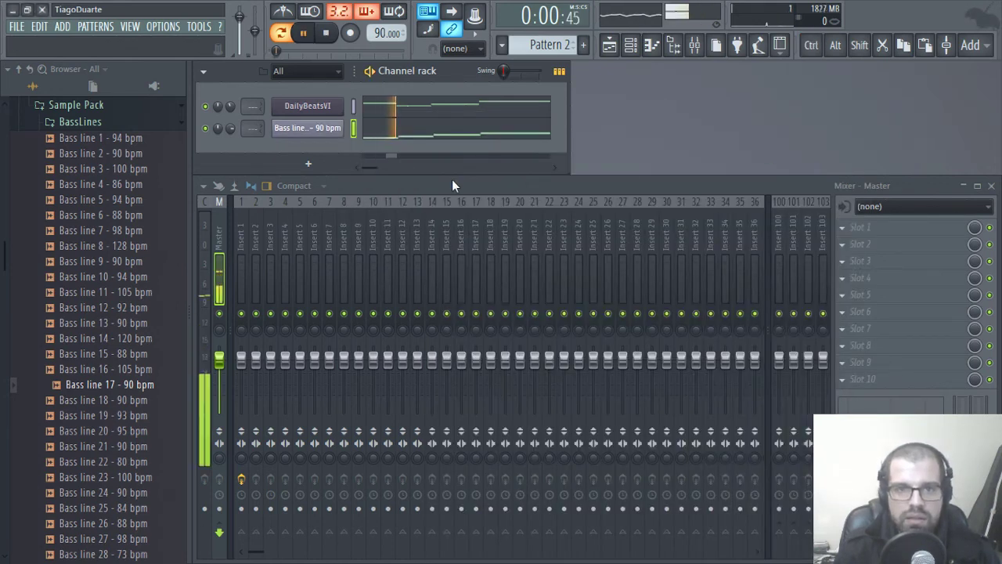
pyautogui.press('space')
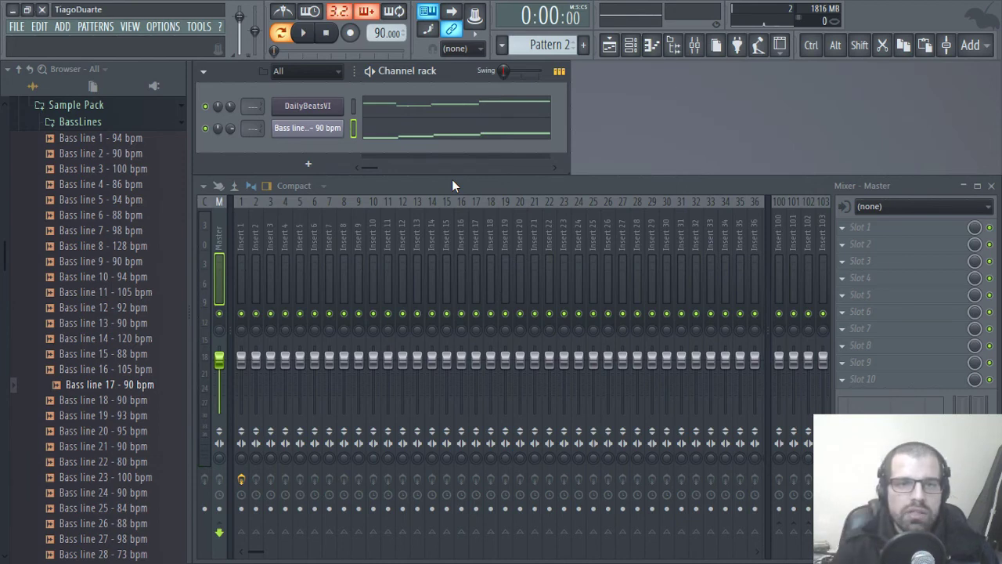
pyautogui.click(321, 130)
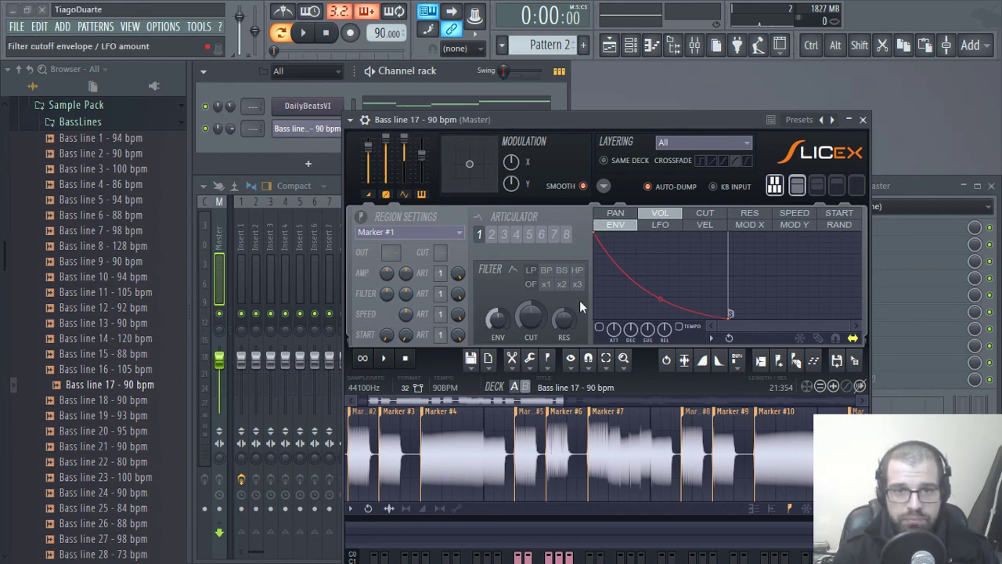
pyautogui.click(863, 120)
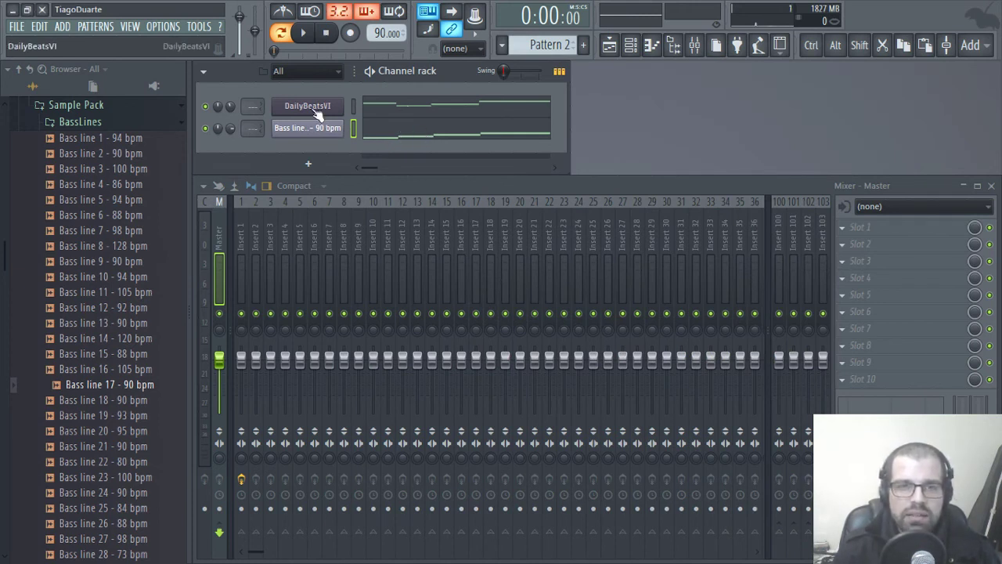
# Step: Transpose all DailyBeatsVI notes up three semitones in the piano roll and play Pattern 2 to compare with Bass line 17
pyautogui.click(401, 118)
pyautogui.press('shift')
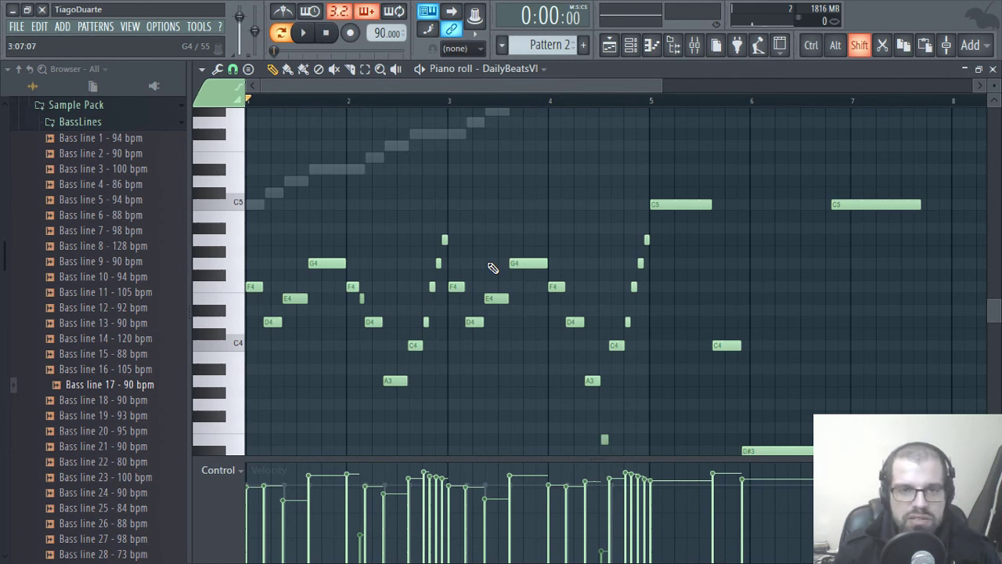
pyautogui.hotkey('shift', 'Up')
pyautogui.hotkey('shift', 'Up')
pyautogui.hotkey('shift', 'Up')
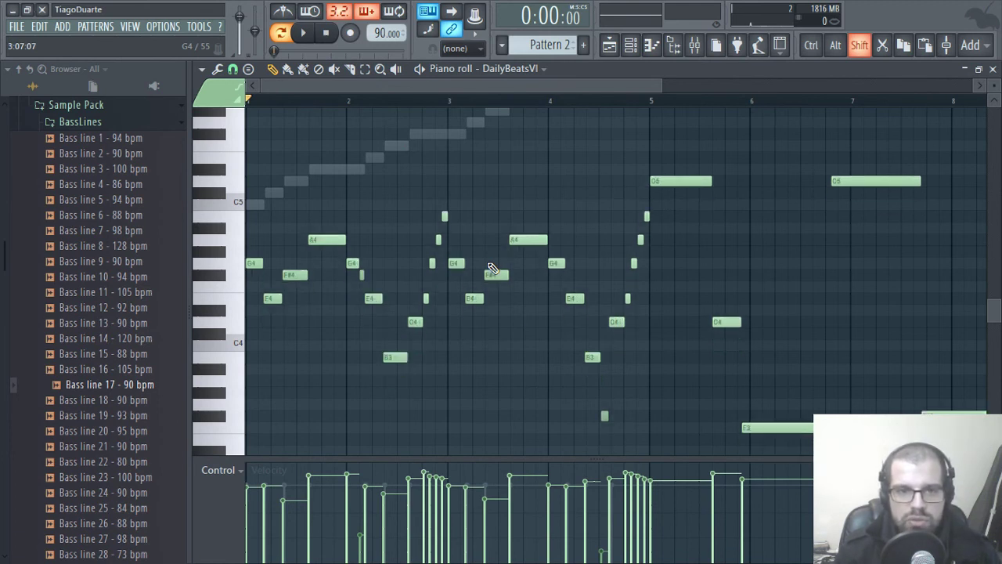
pyautogui.press('space')
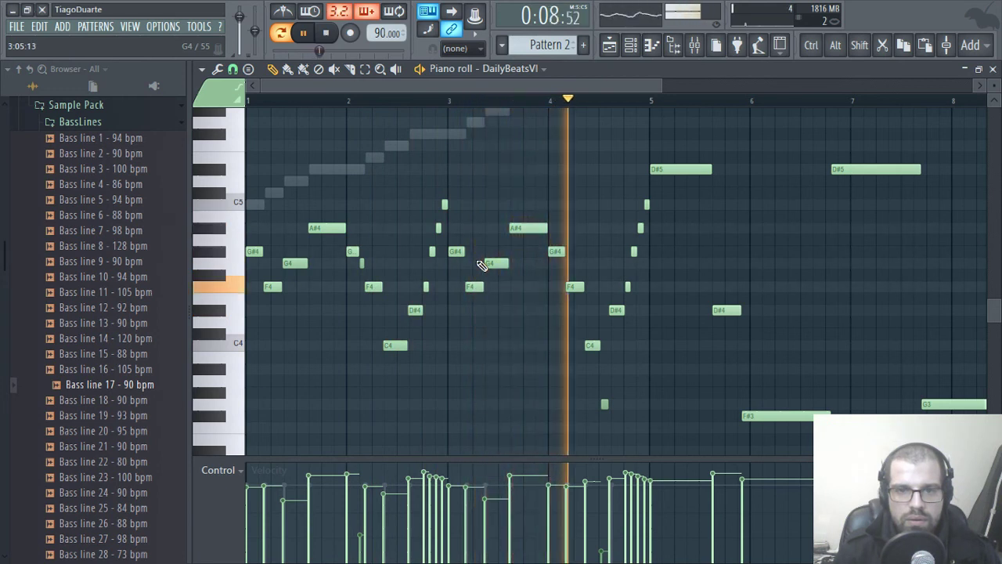
pyautogui.press('space')
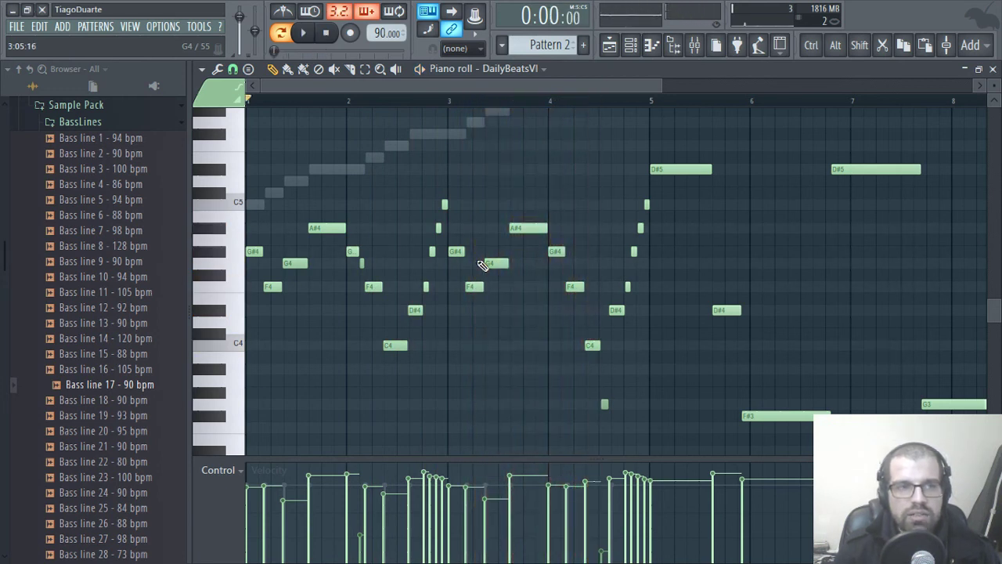
pyautogui.click(992, 69)
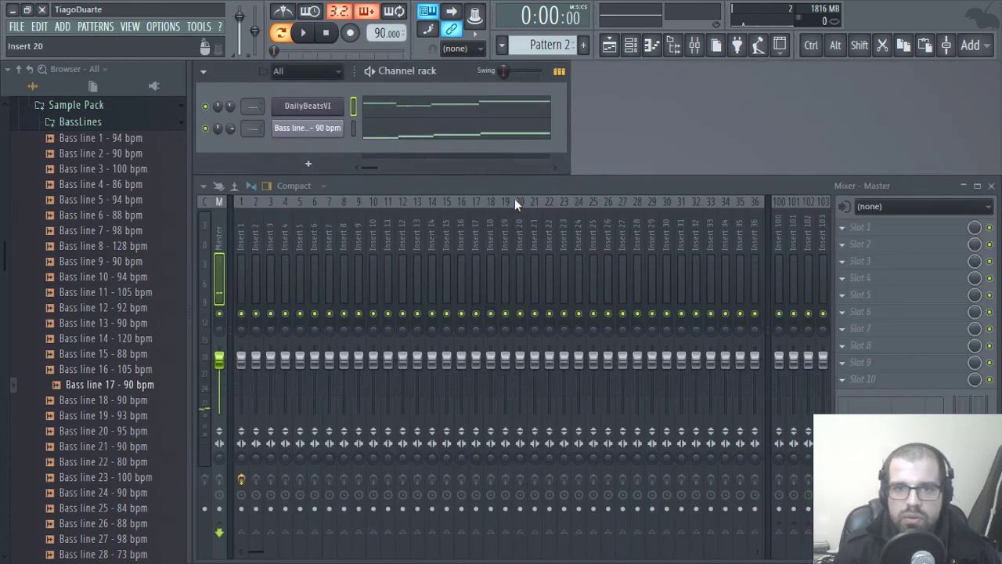
# Step: Examine the Bass line 17 Slicex settings and the transposed DailyBeatsVI notes in the piano roll, closing both windows
pyautogui.click(322, 129)
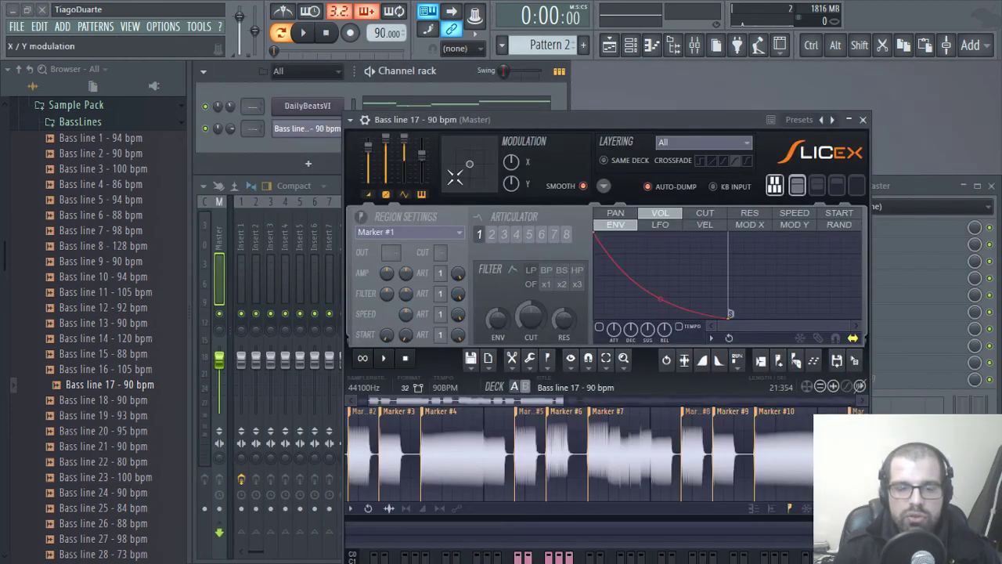
pyautogui.click(863, 119)
pyautogui.click(478, 116)
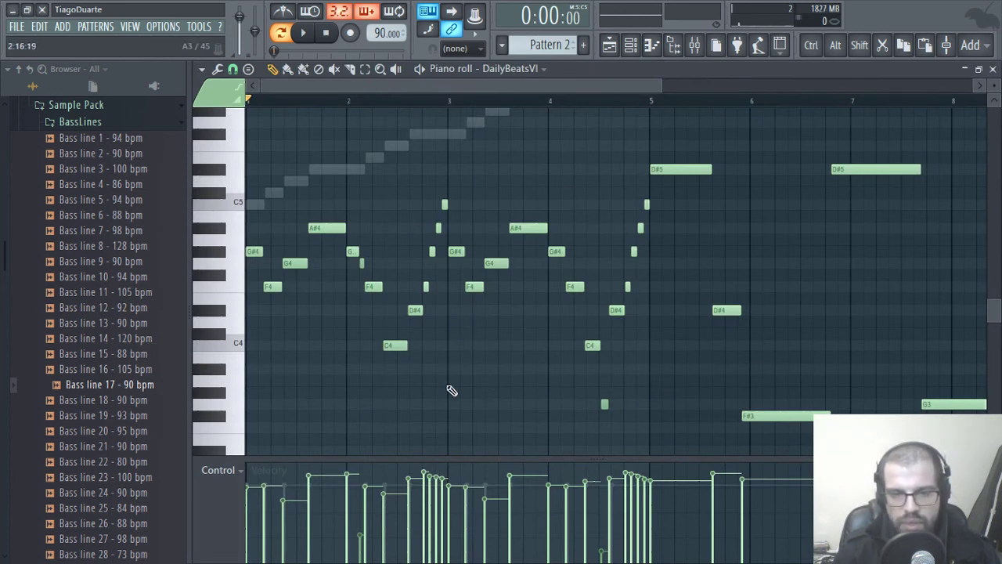
pyautogui.click(992, 68)
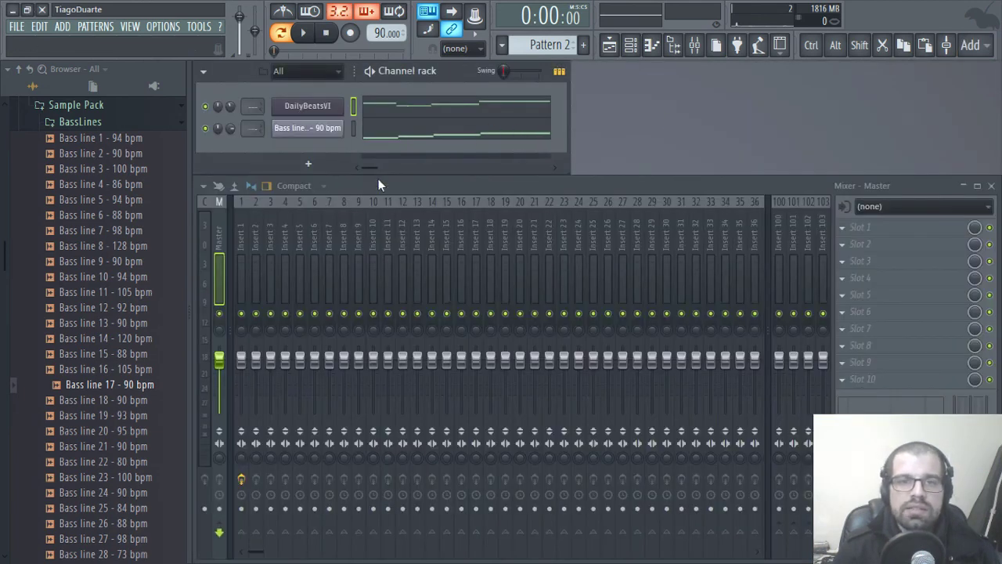